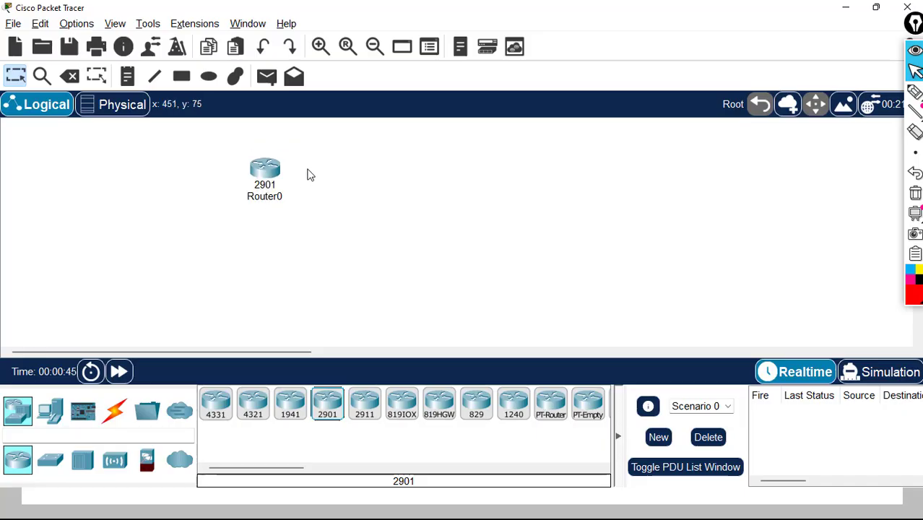
# Place a second 2901 router in the workspace, level with Router0 and well to its right
pyautogui.click(341, 393)
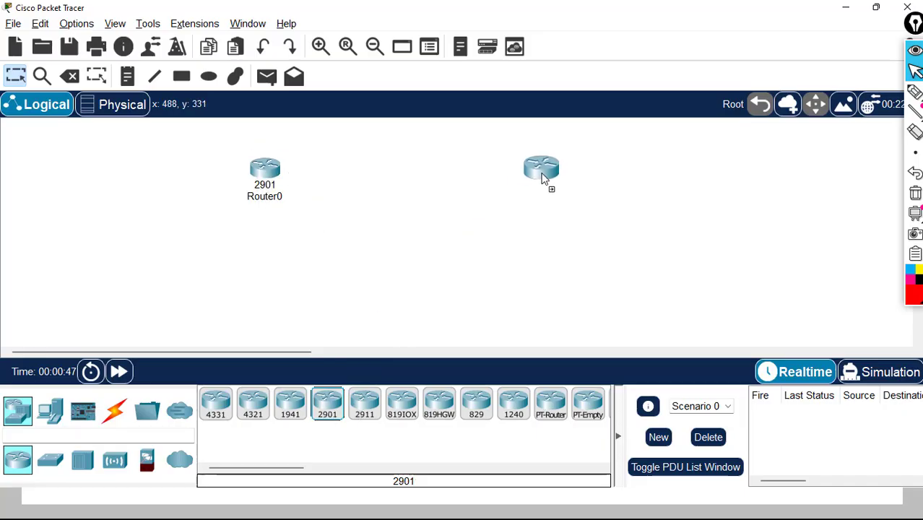
pyautogui.click(557, 174)
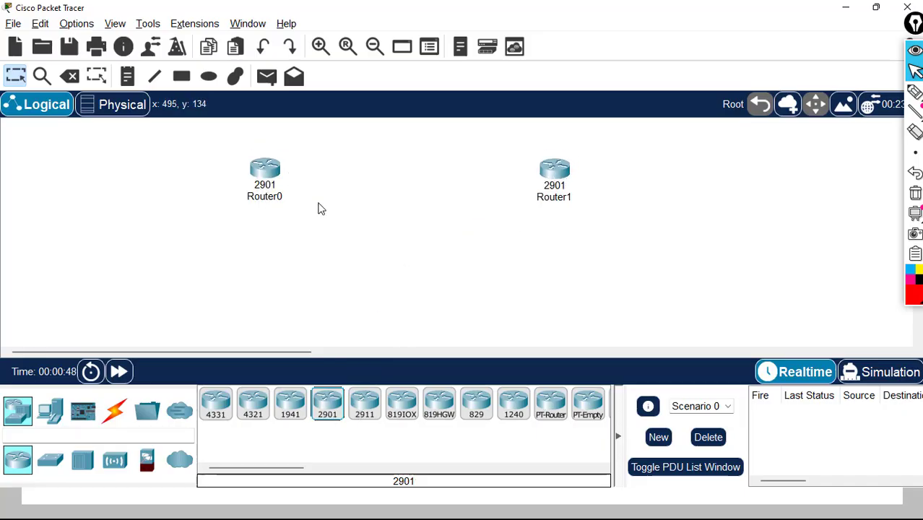
pyautogui.click(321, 46)
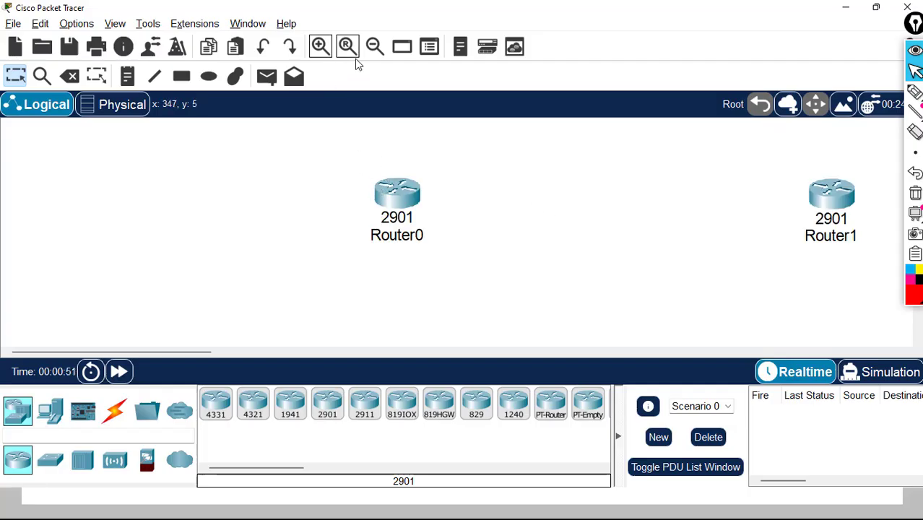
pyautogui.click(375, 47)
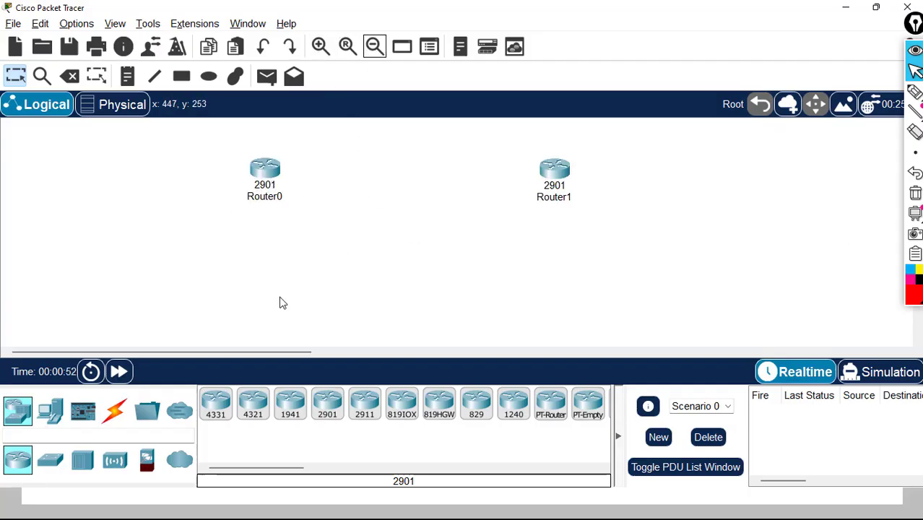
# Place a 2960 switch below each of the two routers, aligning the second one under Router1
pyautogui.click(47, 464)
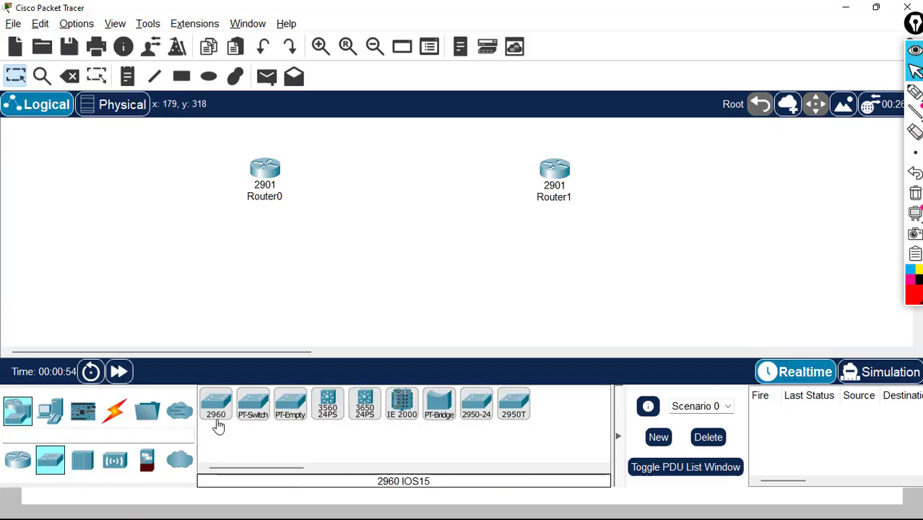
pyautogui.click(217, 408)
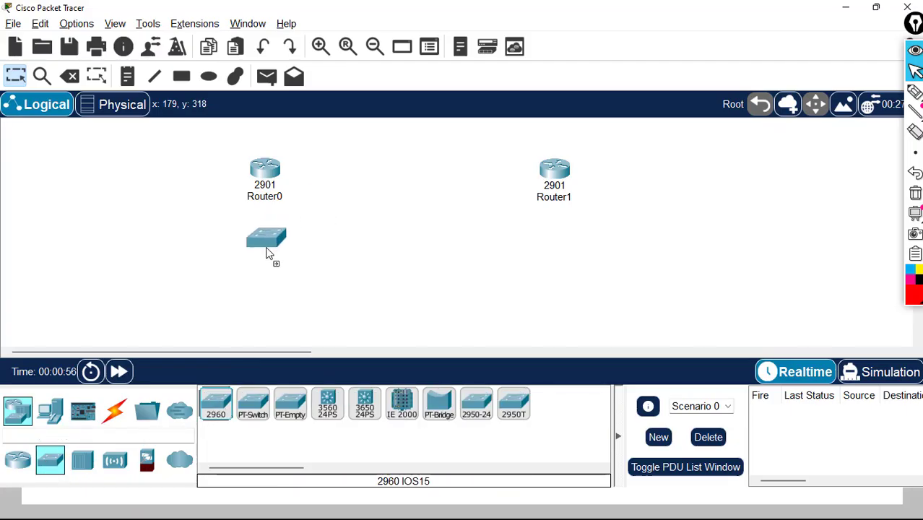
pyautogui.click(265, 252)
pyautogui.click(218, 412)
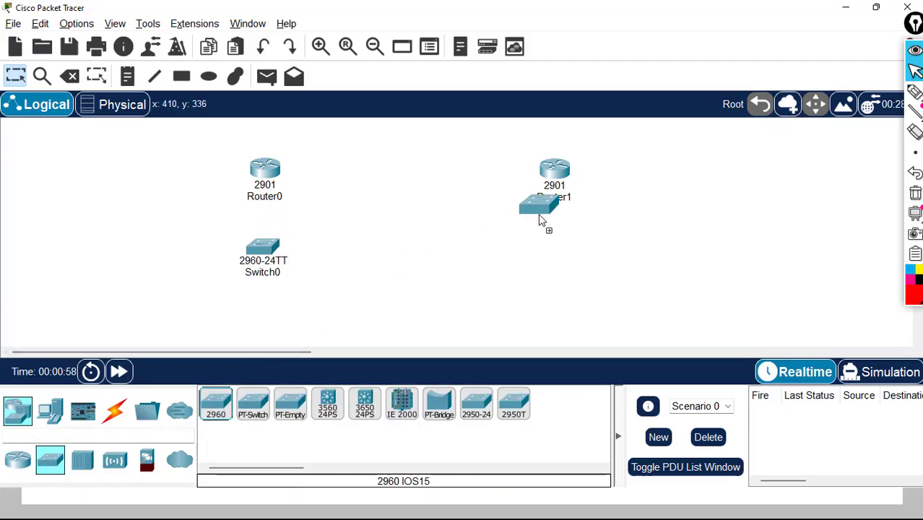
pyautogui.click(567, 271)
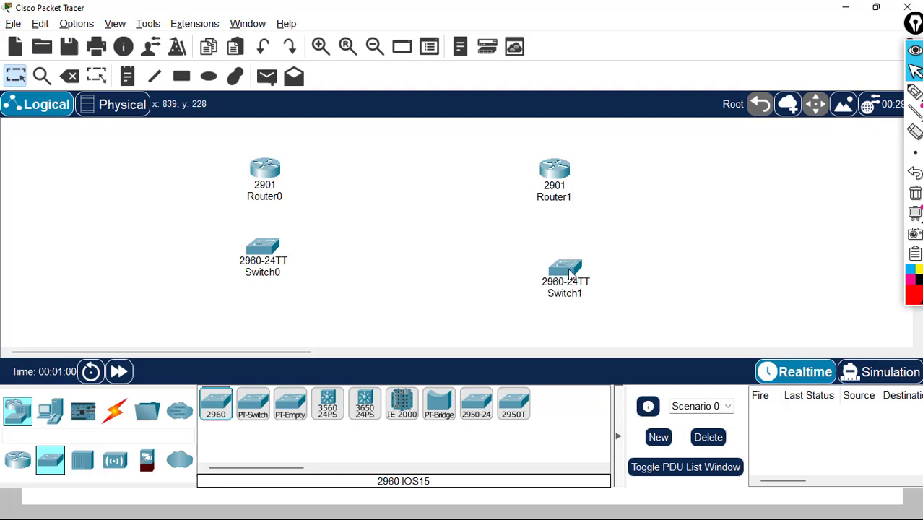
pyautogui.moveTo(570, 273); pyautogui.dragTo(562, 255)
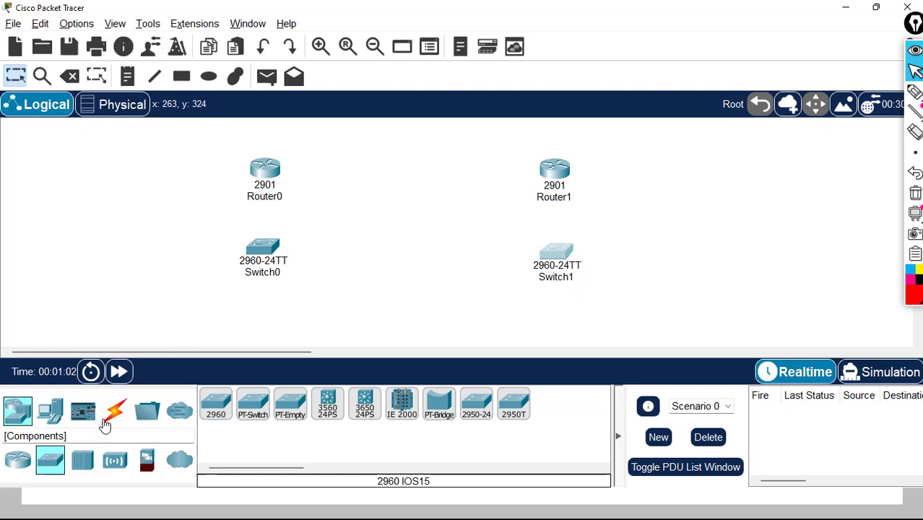
# Place four PCs in the workspace, two below Switch0 and two below Switch1
pyautogui.click(45, 412)
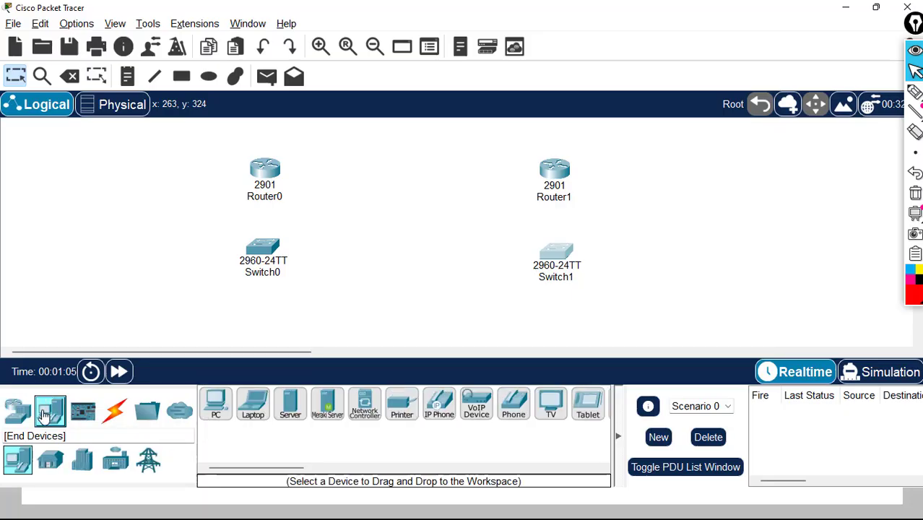
pyautogui.click(212, 409)
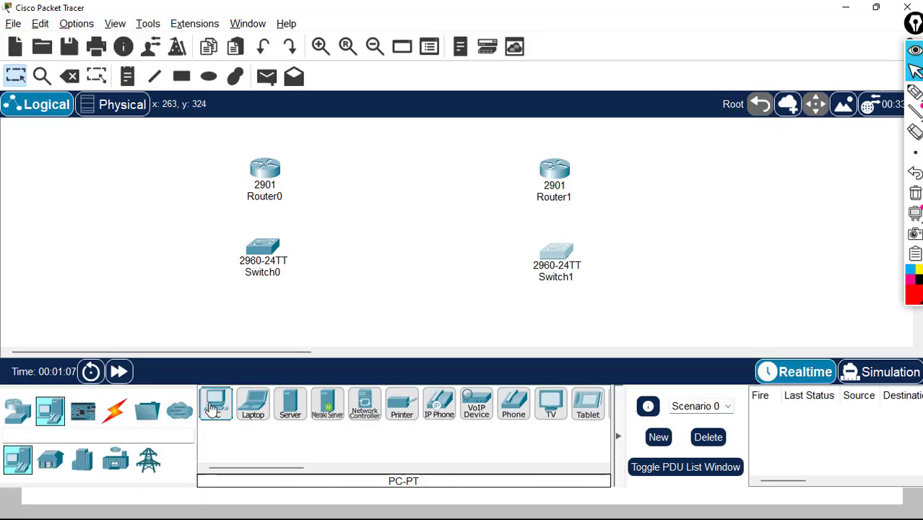
pyautogui.click(211, 318)
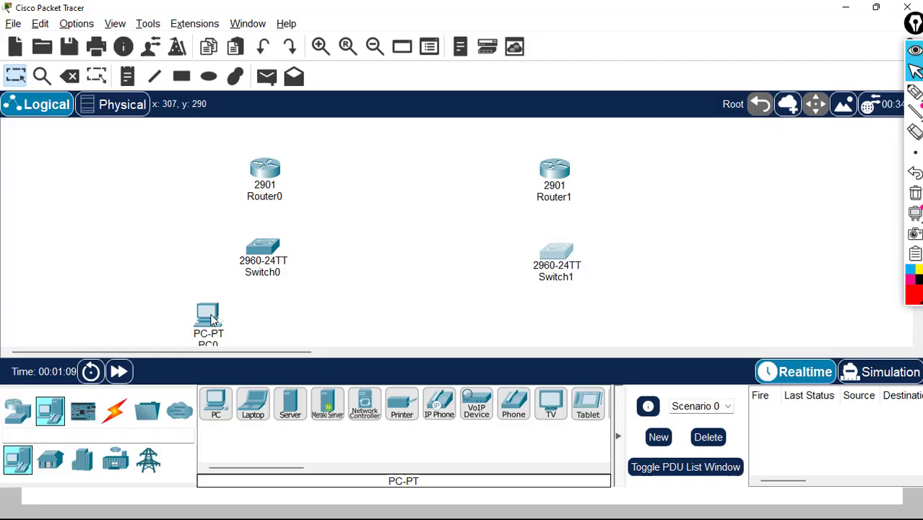
pyautogui.click(212, 411)
pyautogui.click(284, 313)
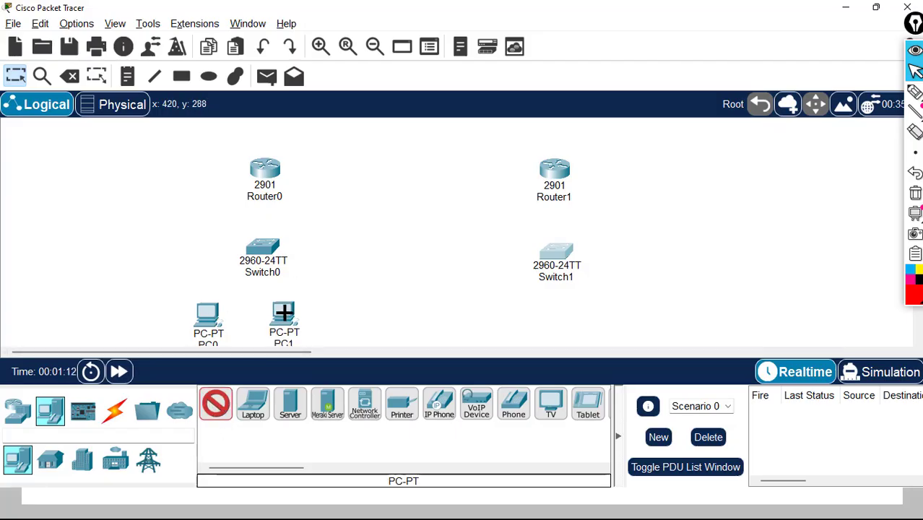
pyautogui.click(531, 307)
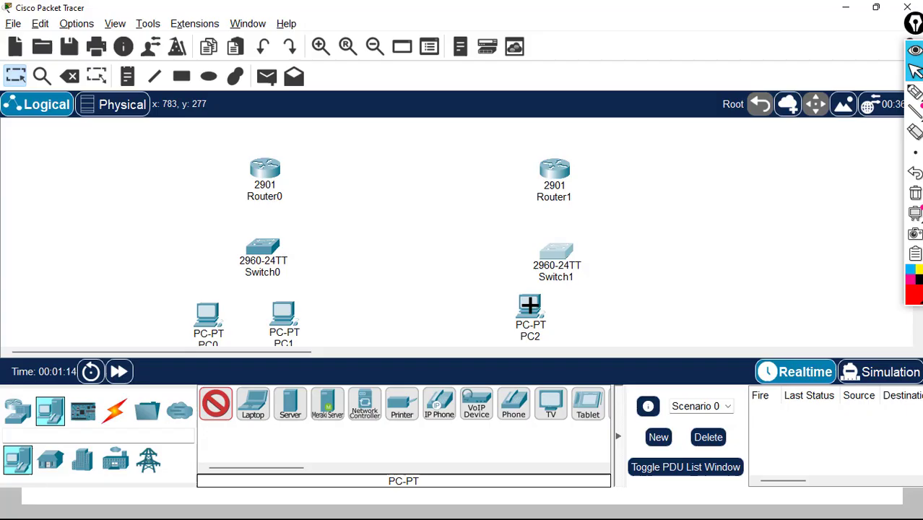
pyautogui.click(597, 307)
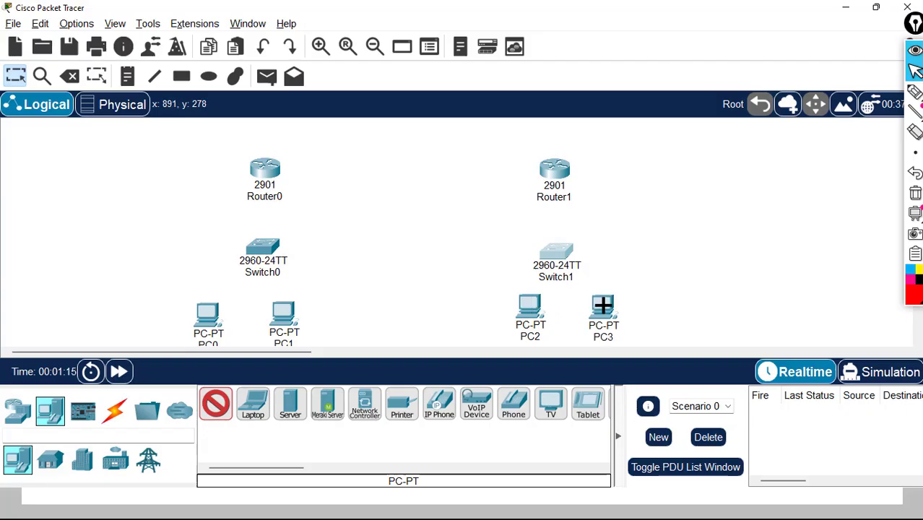
# Place one laptop to the left of Switch0 and another to the right of Switch1
pyautogui.click(255, 409)
pyautogui.click(254, 409)
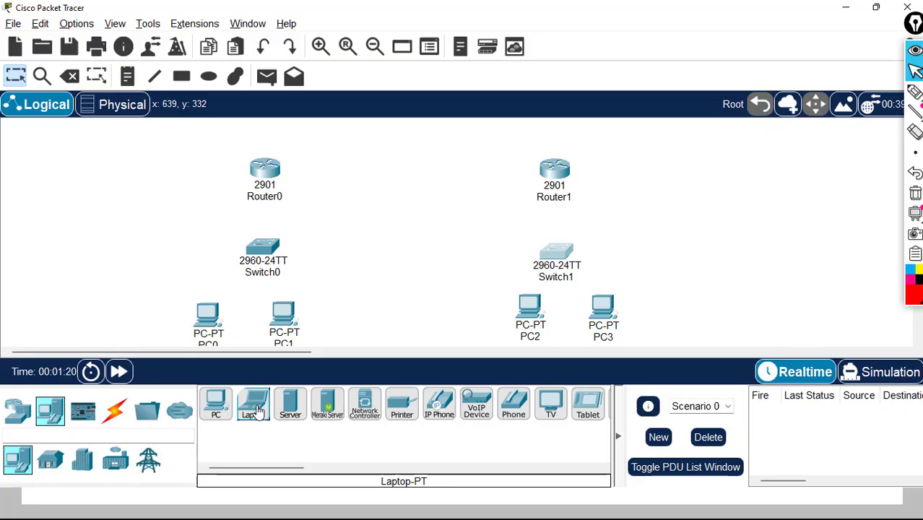
pyautogui.click(257, 410)
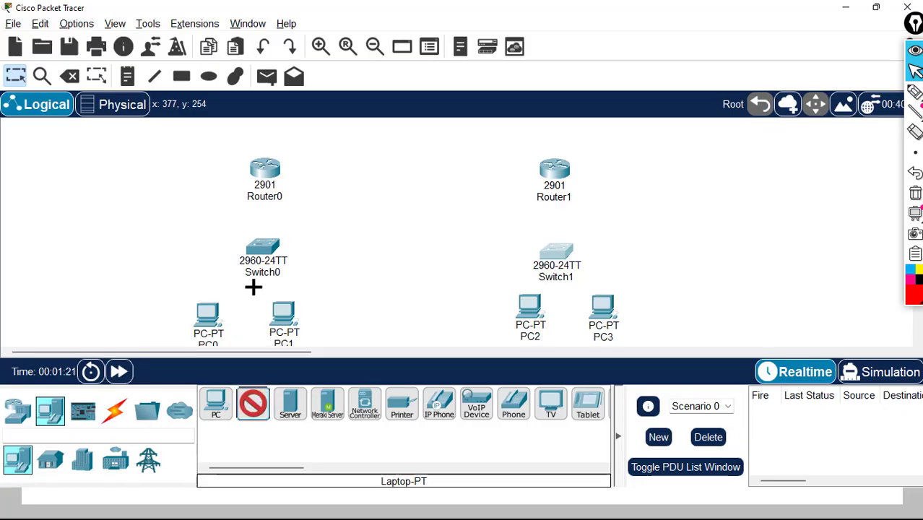
pyautogui.click(170, 249)
pyautogui.click(635, 246)
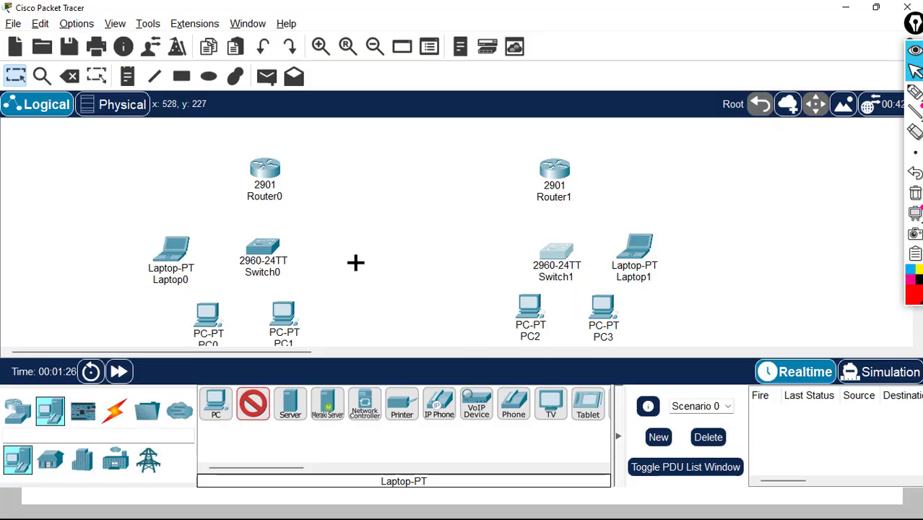
pyautogui.click(254, 406)
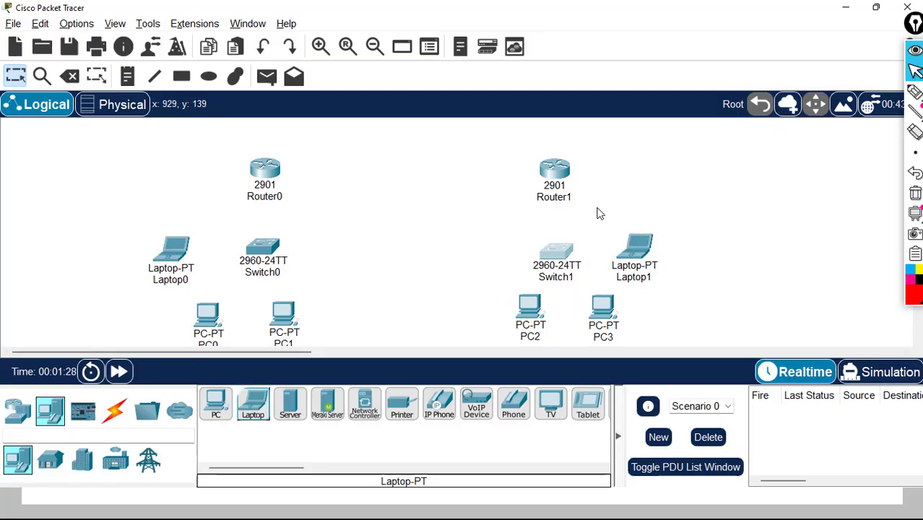
# Spread PC0 and PC1 apart and shift Router0, Switch0 and Router1 upward to space out the topology
pyautogui.moveTo(206, 326); pyautogui.dragTo(187, 319)
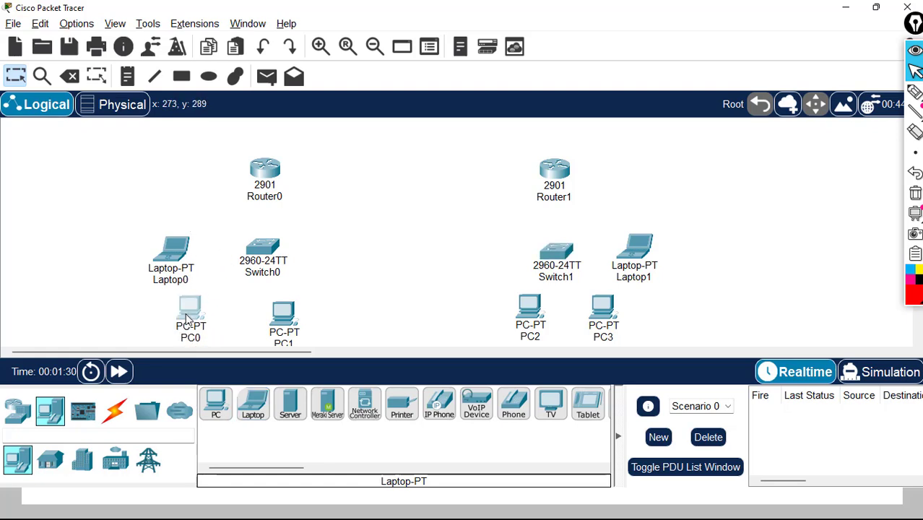
pyautogui.moveTo(292, 323); pyautogui.dragTo(300, 317)
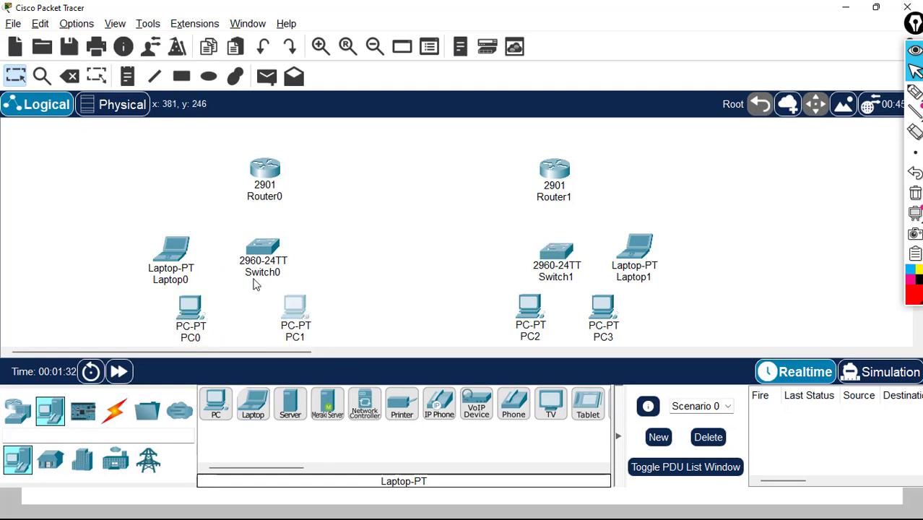
pyautogui.moveTo(265, 176); pyautogui.dragTo(261, 158)
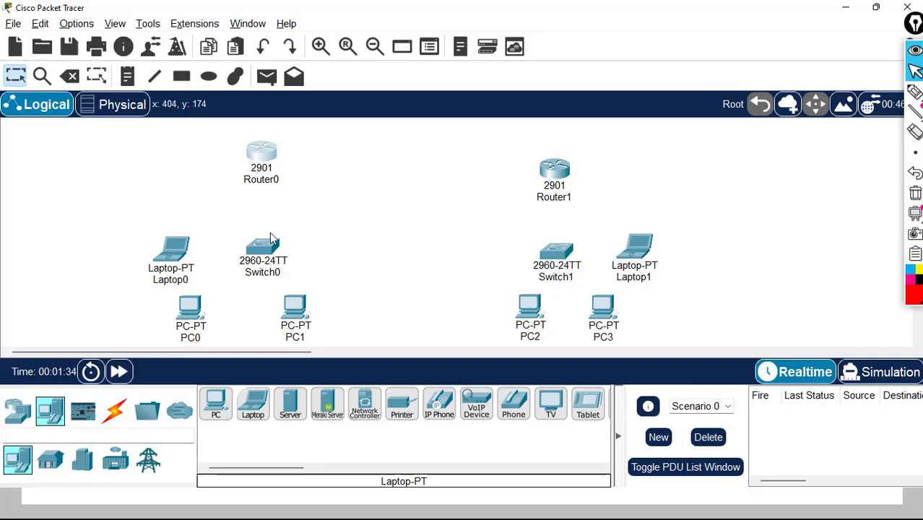
pyautogui.moveTo(278, 246); pyautogui.dragTo(268, 225)
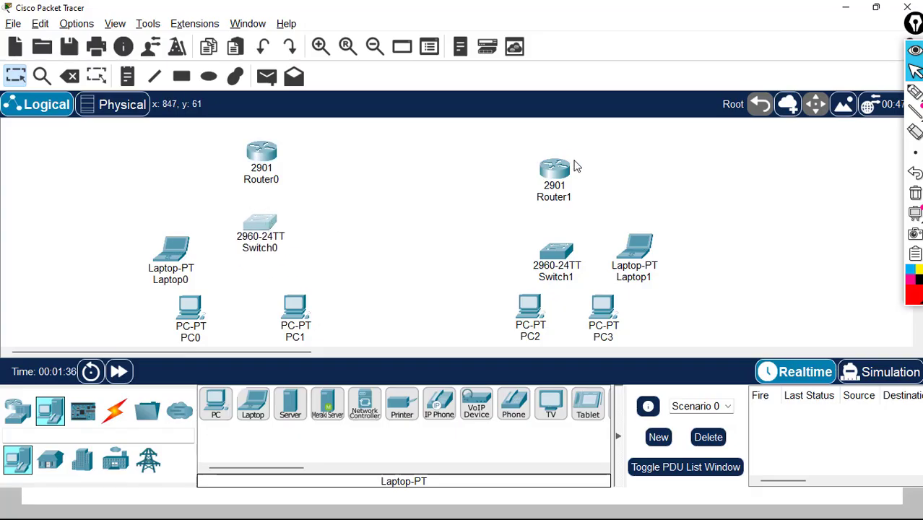
pyautogui.moveTo(569, 171); pyautogui.dragTo(567, 158)
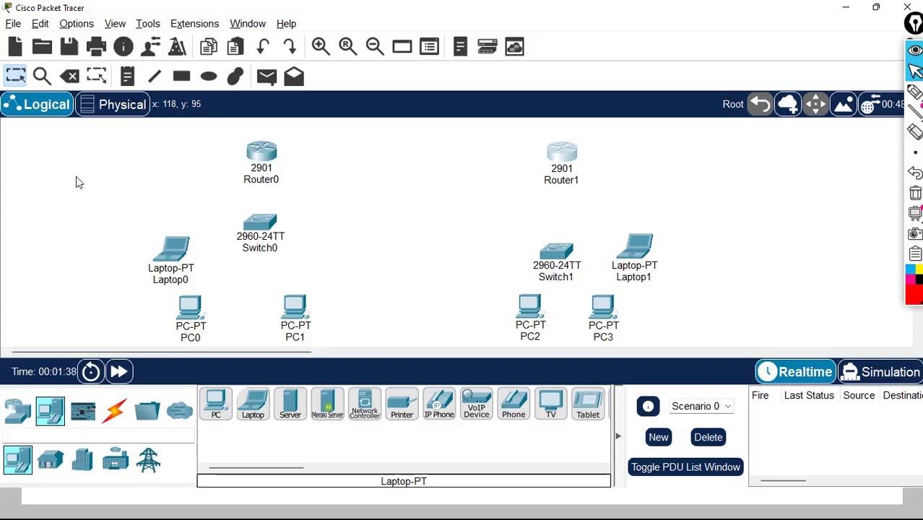
# Connect Router0 to Switch0 using the automatically chosen connection type
pyautogui.click(114, 411)
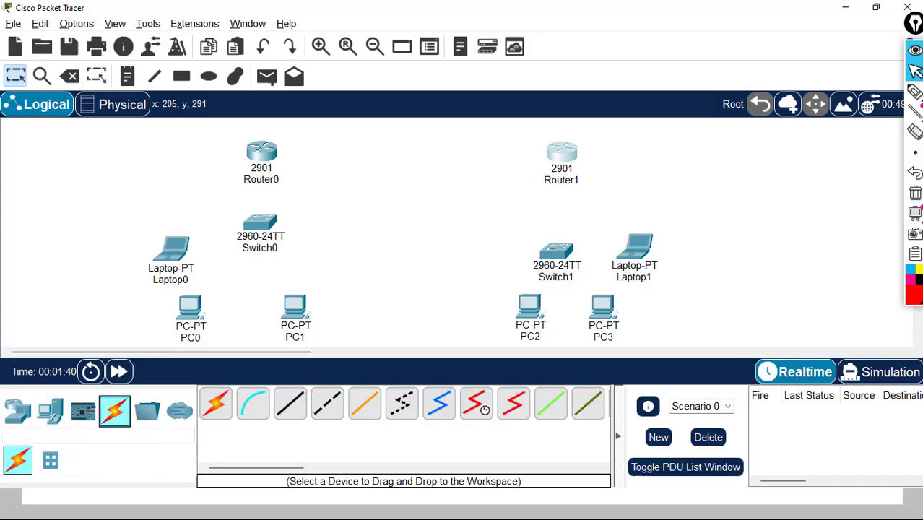
pyautogui.click(216, 406)
pyautogui.click(263, 159)
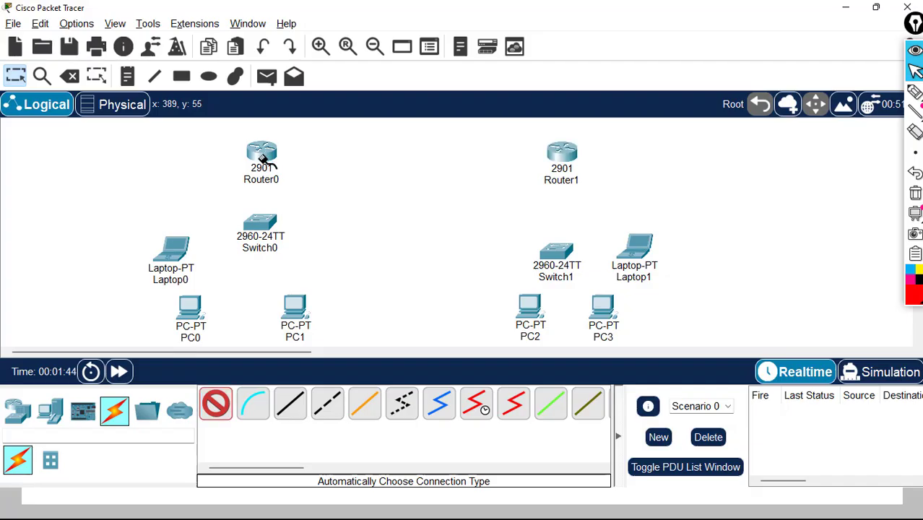
pyautogui.click(260, 225)
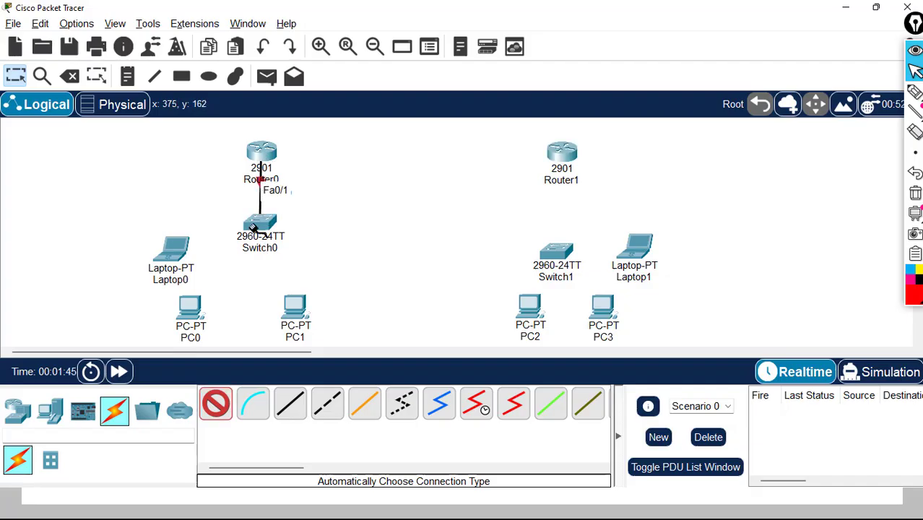
# Connect Laptop0, PC0 and PC1 to Switch0 with automatically chosen cables, then return to the Select tool
pyautogui.click(258, 226)
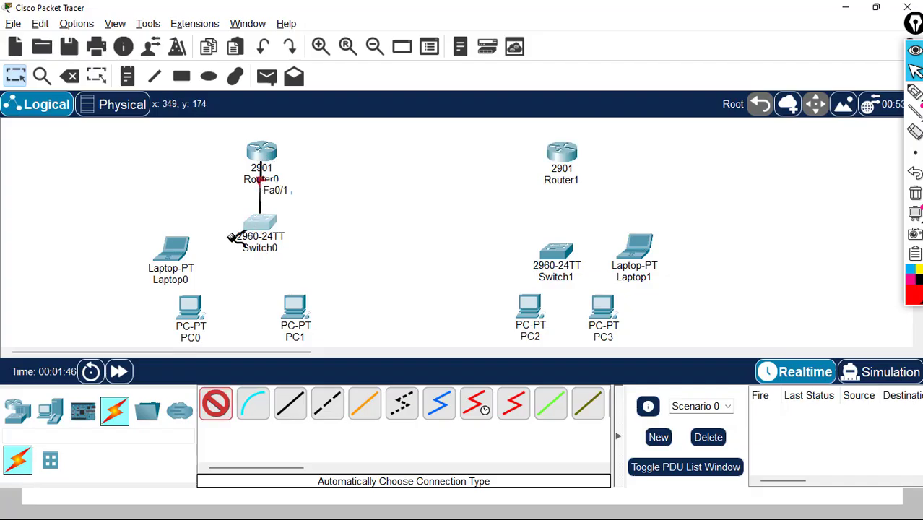
pyautogui.click(170, 251)
pyautogui.click(190, 307)
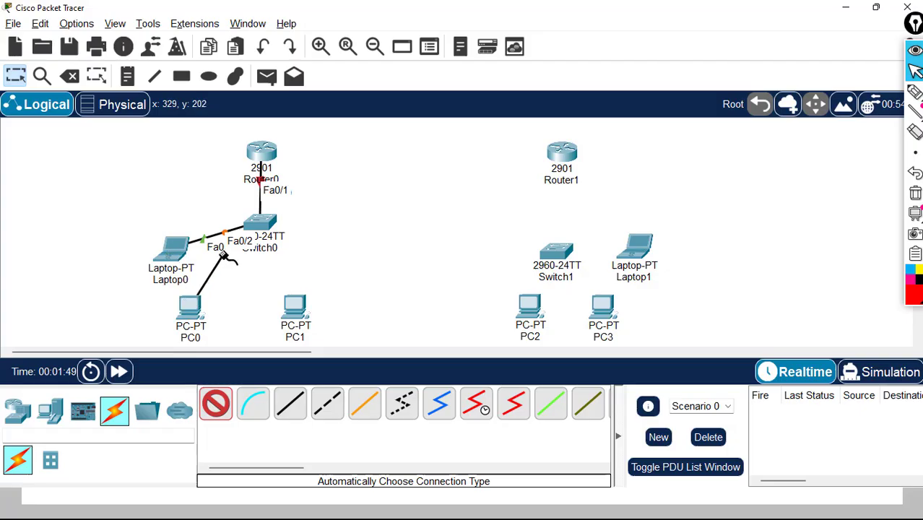
pyautogui.click(253, 224)
pyautogui.click(296, 304)
pyautogui.click(261, 223)
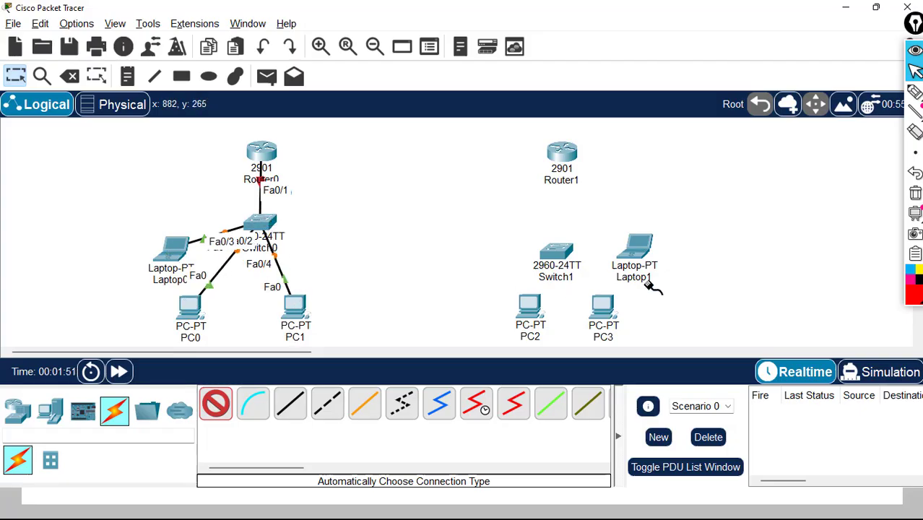
pyautogui.click(272, 153)
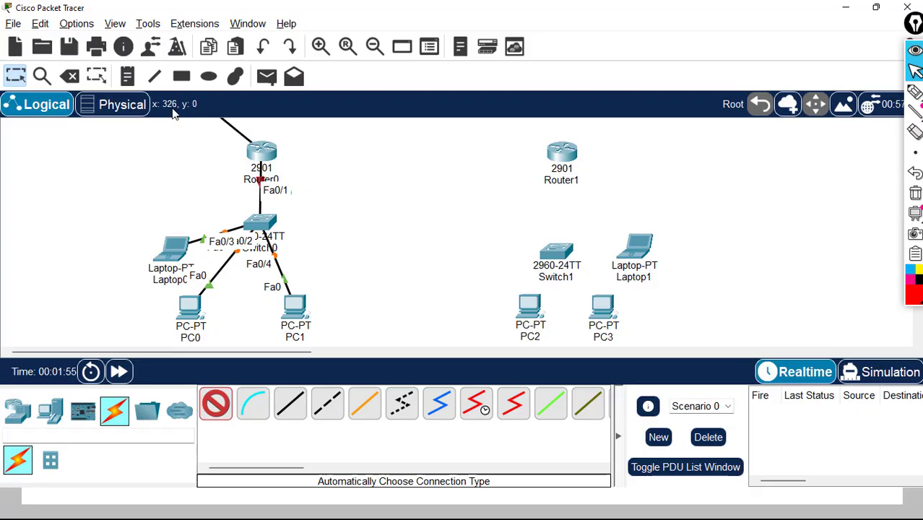
pyautogui.click(14, 78)
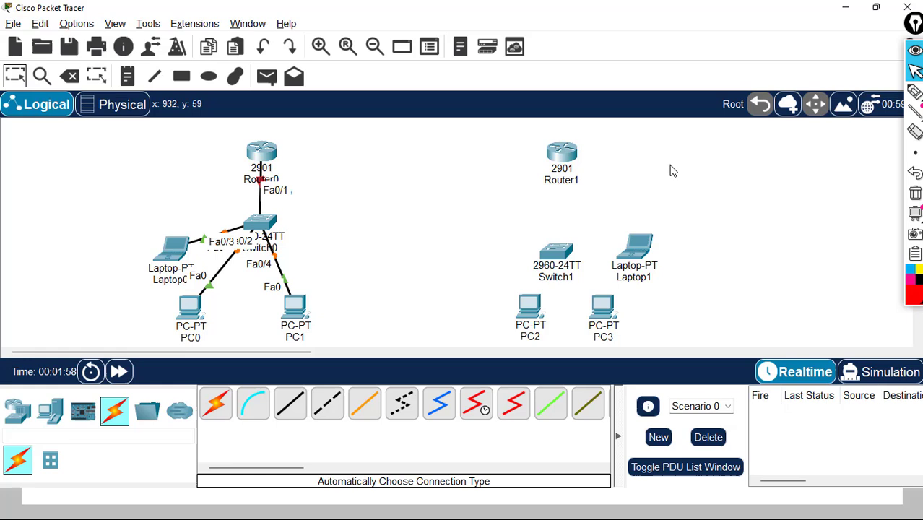
# Connect Router1 to Switch1 using the automatically chosen connection type
pyautogui.click(217, 407)
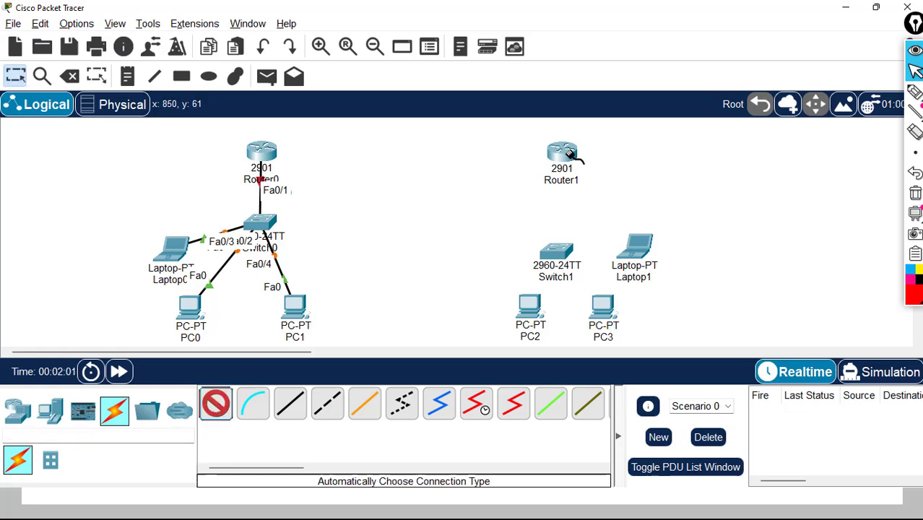
pyautogui.click(569, 153)
pyautogui.click(556, 251)
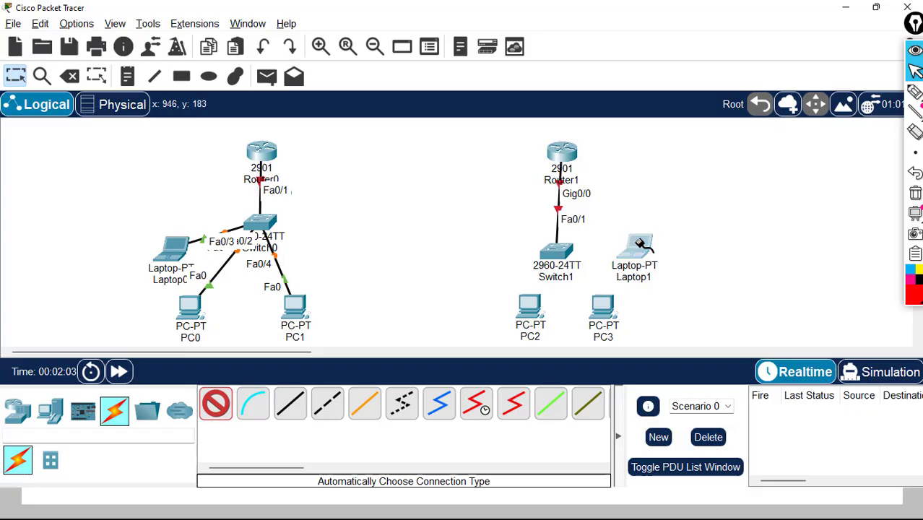
# Connect Laptop1, PC3 and PC2 to Switch1 with automatically chosen cables
pyautogui.click(640, 244)
pyautogui.click(558, 250)
pyautogui.click(601, 307)
pyautogui.click(560, 248)
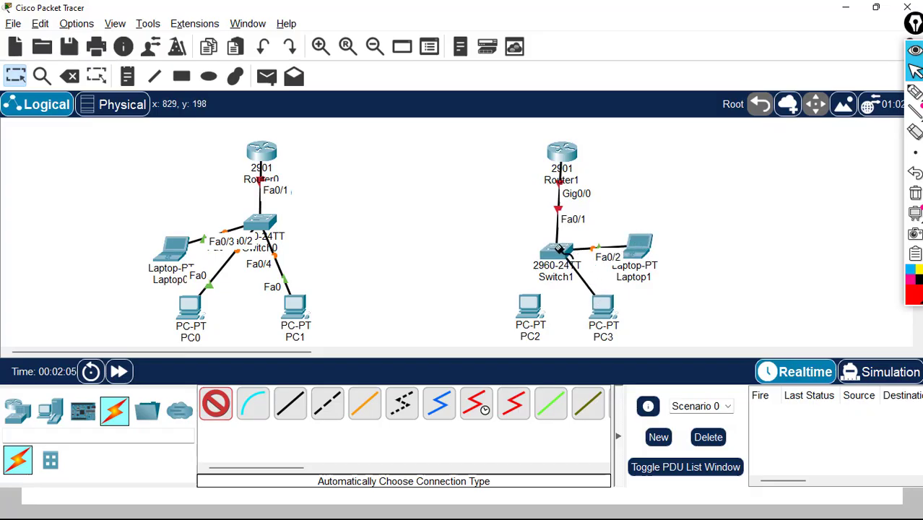
pyautogui.click(531, 305)
pyautogui.click(547, 252)
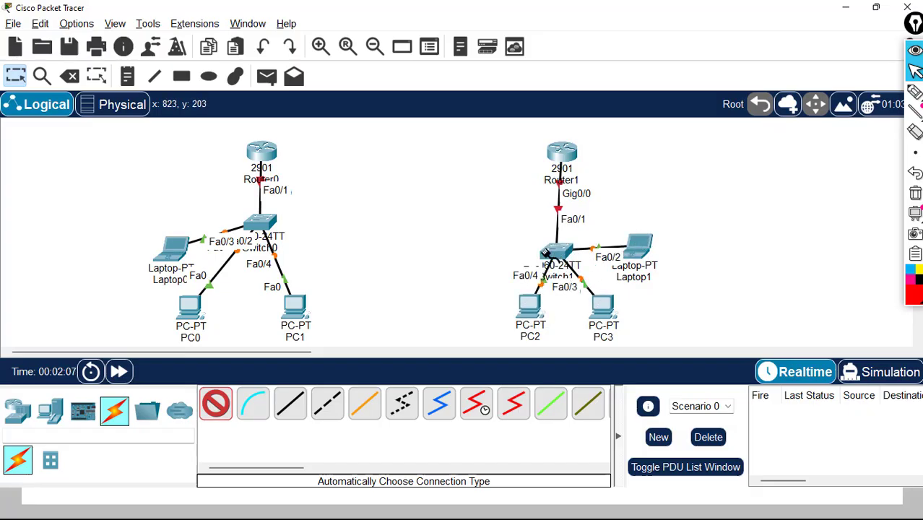
# Connect Router0 to Router1 using the automatically chosen connection type, and return to the Select tool
pyautogui.click(261, 153)
pyautogui.click(556, 152)
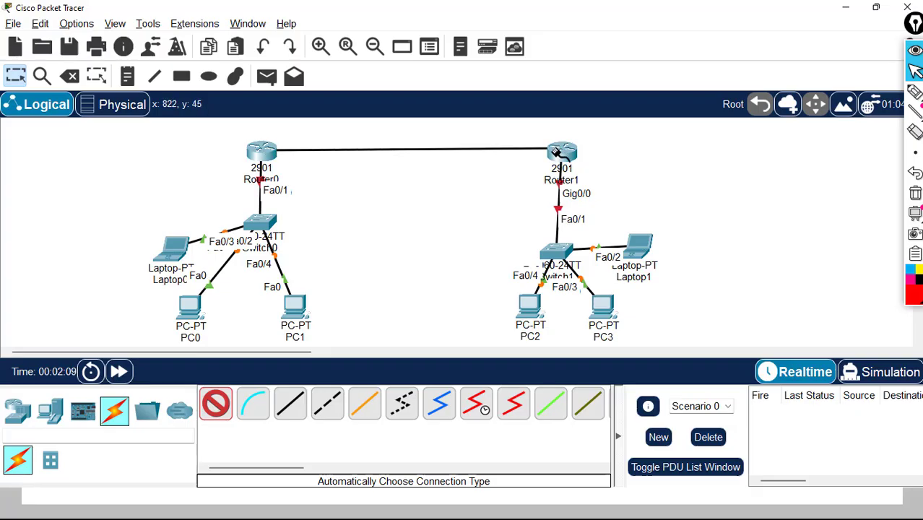
pyautogui.click(15, 75)
# Move the whole topology to the right, and bring Router0 with its switch and hosts partway back to the left
pyautogui.moveTo(144, 128); pyautogui.dragTo(315, 208)
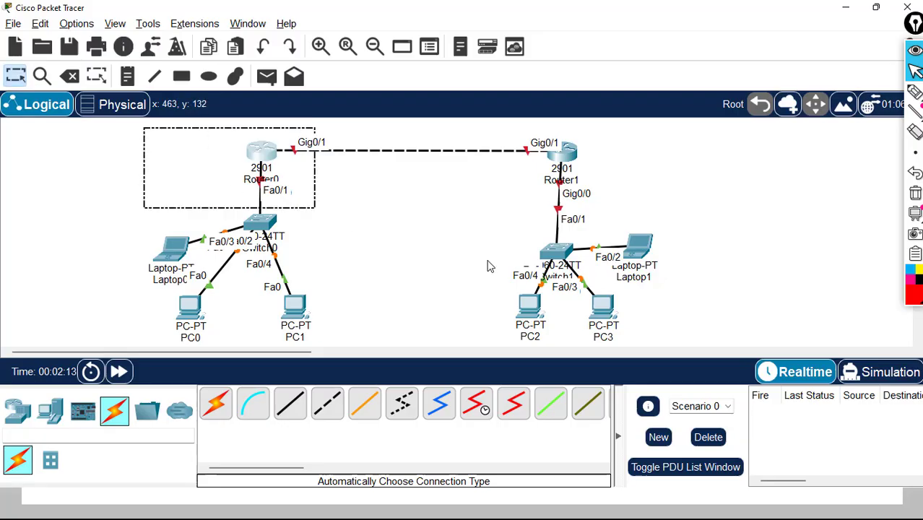
pyautogui.moveTo(487, 261); pyautogui.dragTo(671, 359)
pyautogui.moveTo(562, 256); pyautogui.dragTo(631, 251)
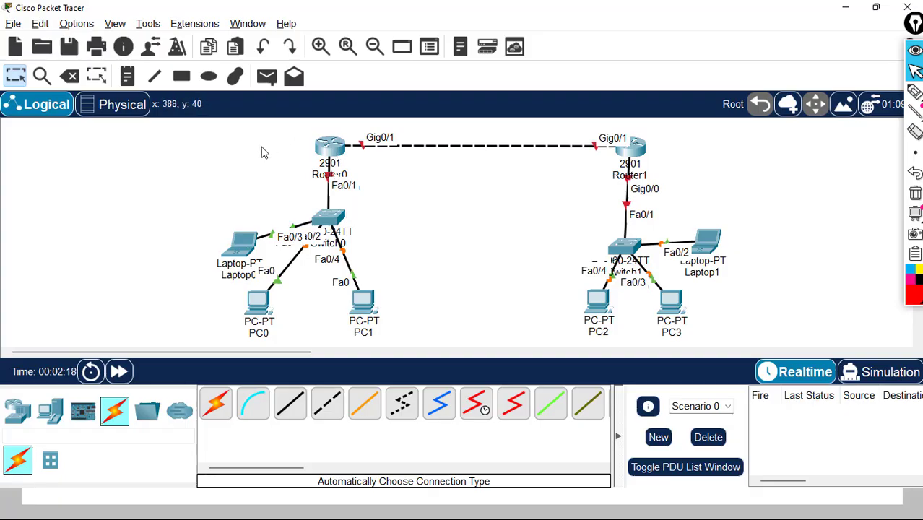
pyautogui.moveTo(223, 140); pyautogui.dragTo(458, 353)
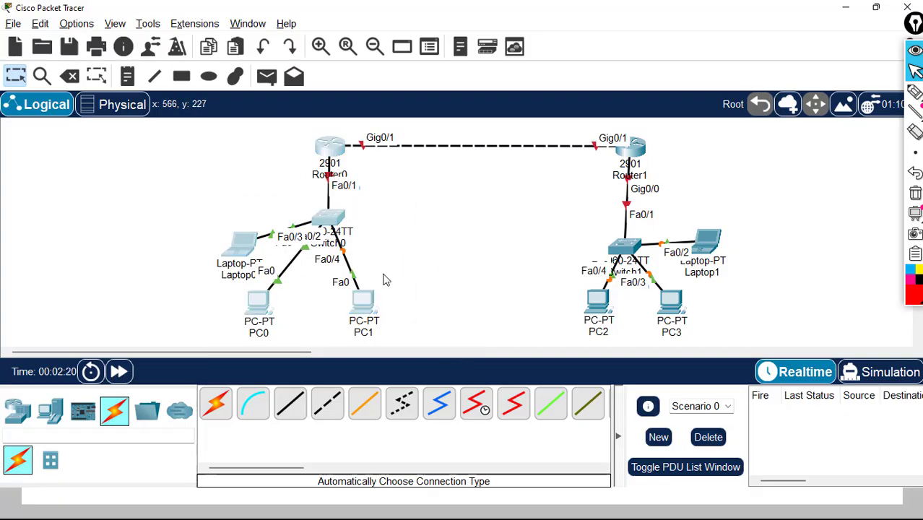
pyautogui.moveTo(334, 220); pyautogui.dragTo(306, 224)
pyautogui.click(432, 250)
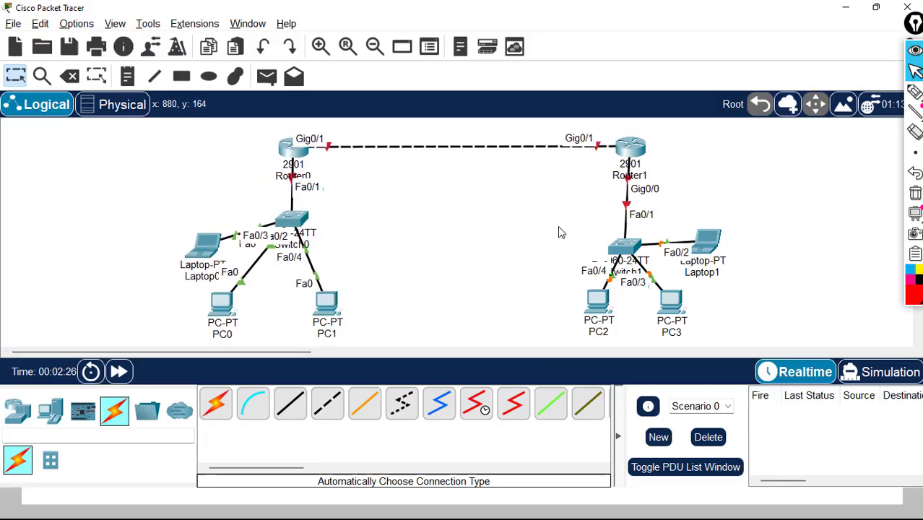
# Shift Switch1 with its hosts slightly up and right, and lower Switch0 with its hosts away from Router0
pyautogui.moveTo(560, 214); pyautogui.dragTo(734, 323)
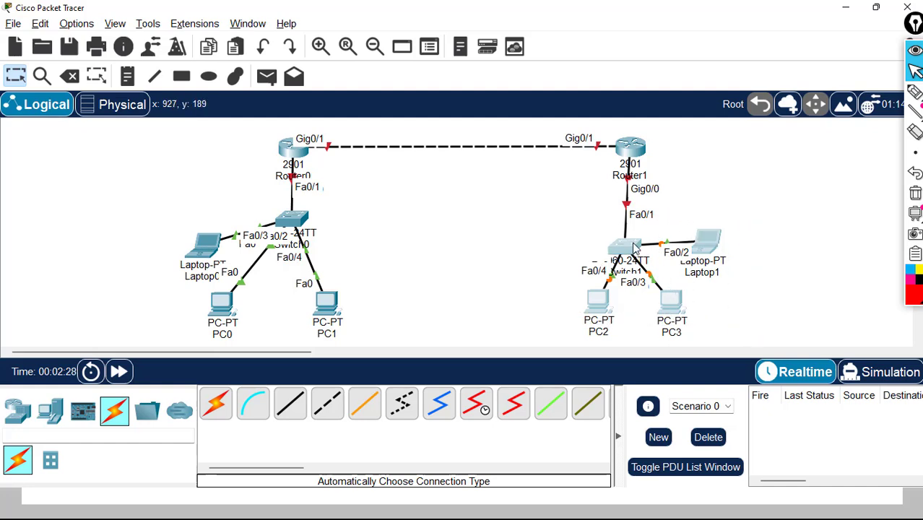
pyautogui.moveTo(634, 247); pyautogui.dragTo(643, 244)
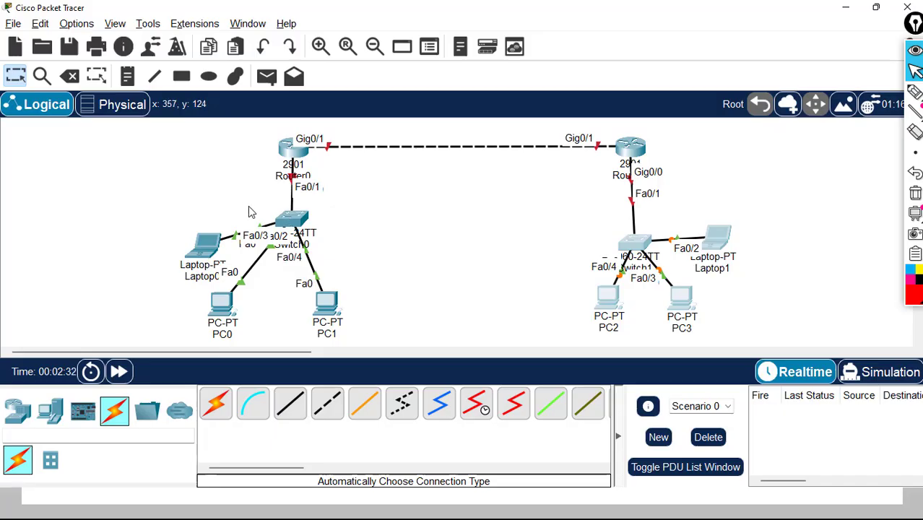
pyautogui.moveTo(171, 196); pyautogui.dragTo(399, 332)
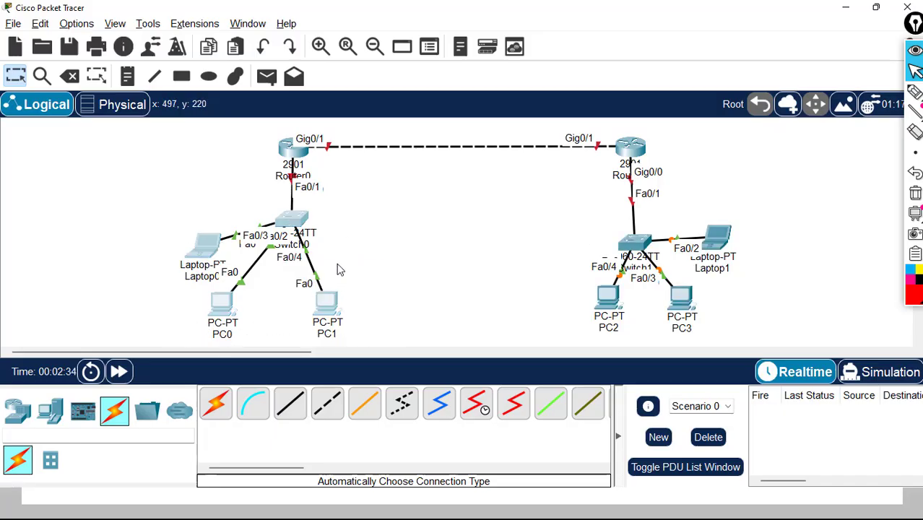
pyautogui.moveTo(298, 231); pyautogui.dragTo(294, 251)
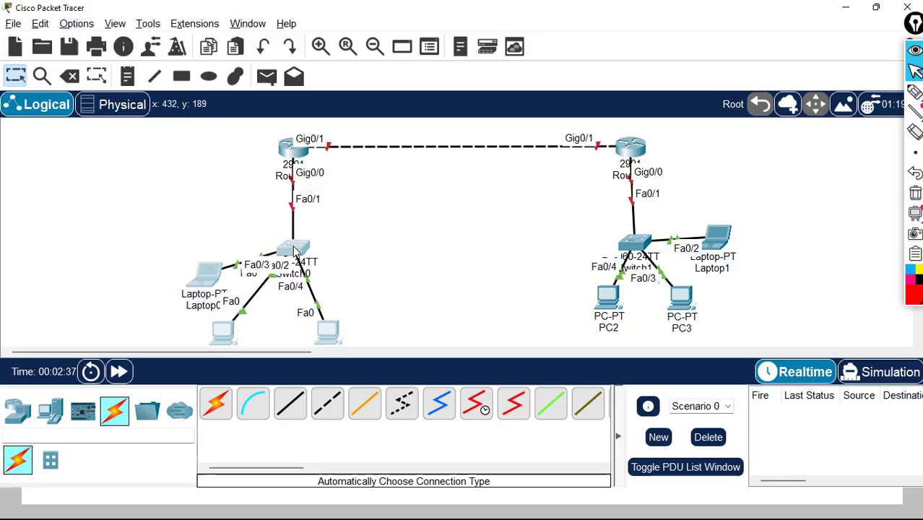
# Move PC1, PC0 and Laptop0 slightly closer to Switch0
pyautogui.click(332, 335)
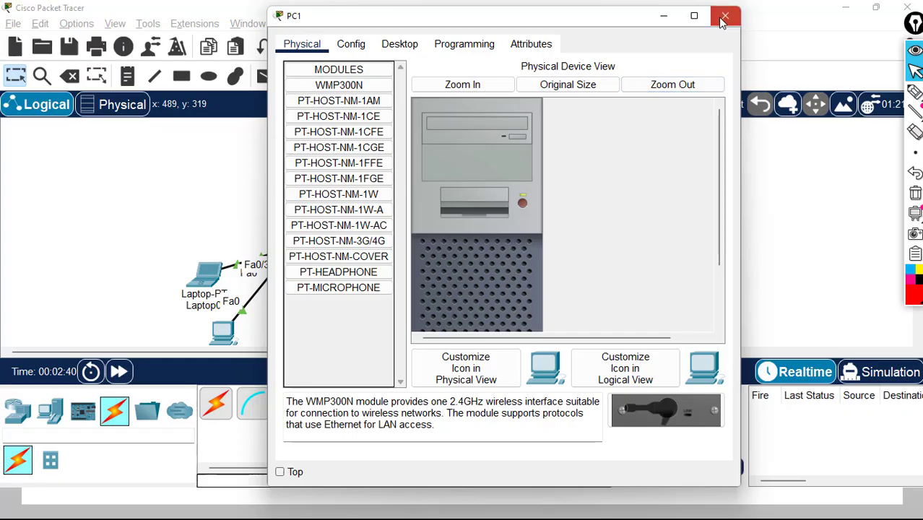
pyautogui.click(722, 12)
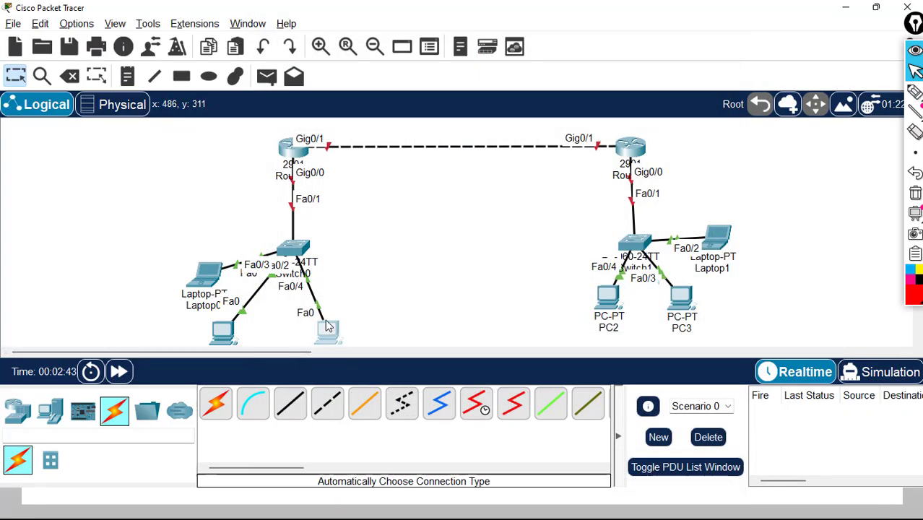
pyautogui.moveTo(334, 342); pyautogui.dragTo(335, 324)
pyautogui.moveTo(226, 335); pyautogui.dragTo(238, 326)
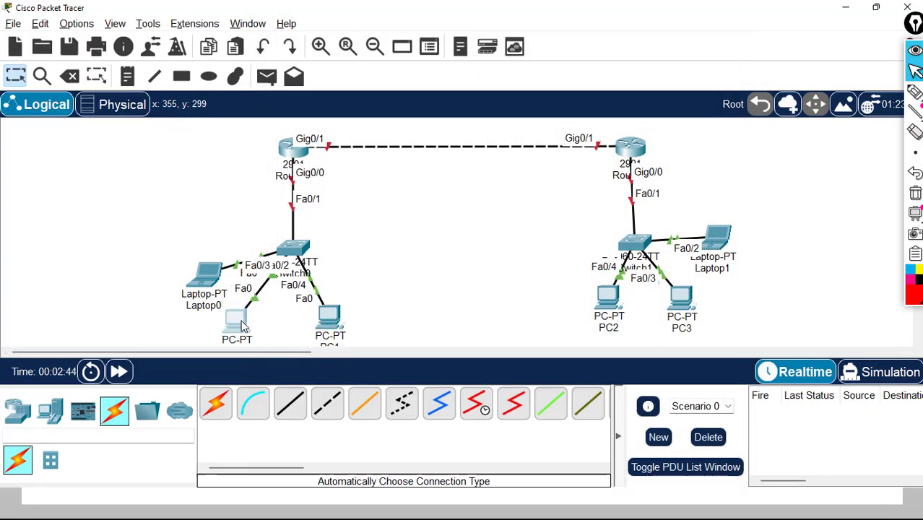
pyautogui.moveTo(208, 269); pyautogui.dragTo(215, 255)
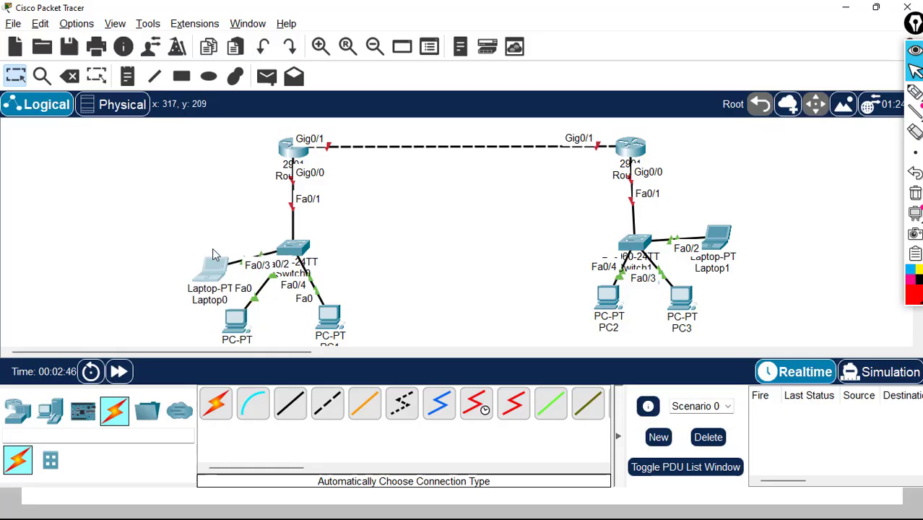
# Place a note reading 192.168.10.0/24 above Laptop0, beside the link between Router0 and Switch0
pyautogui.click(126, 77)
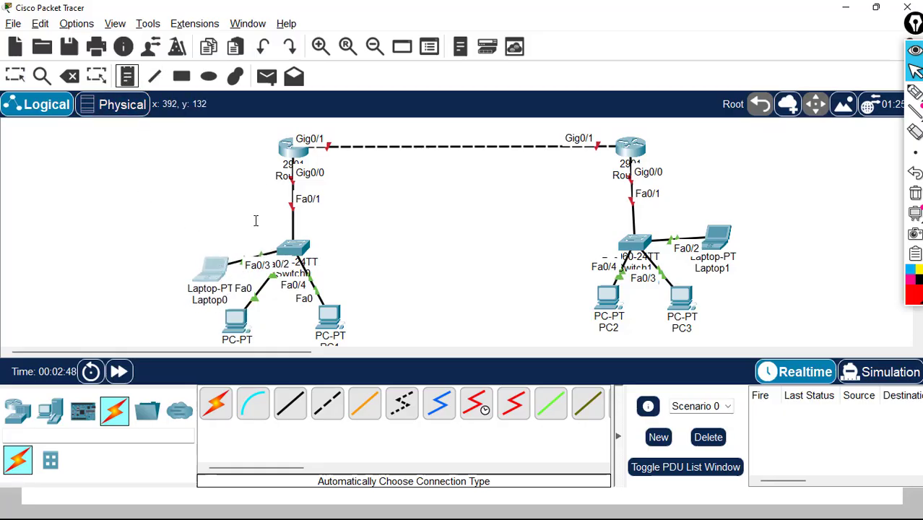
pyautogui.click(198, 220)
pyautogui.write('192.168.10.0/24')
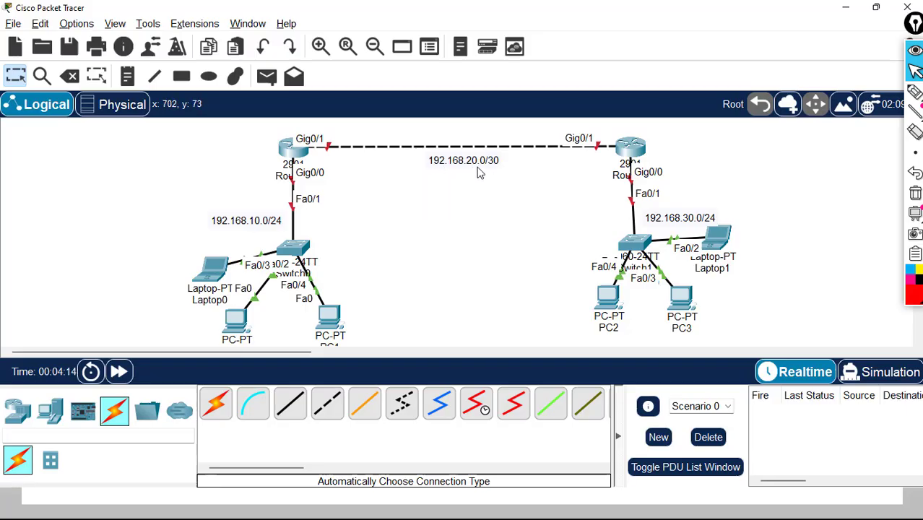
pyautogui.click(914, 92)
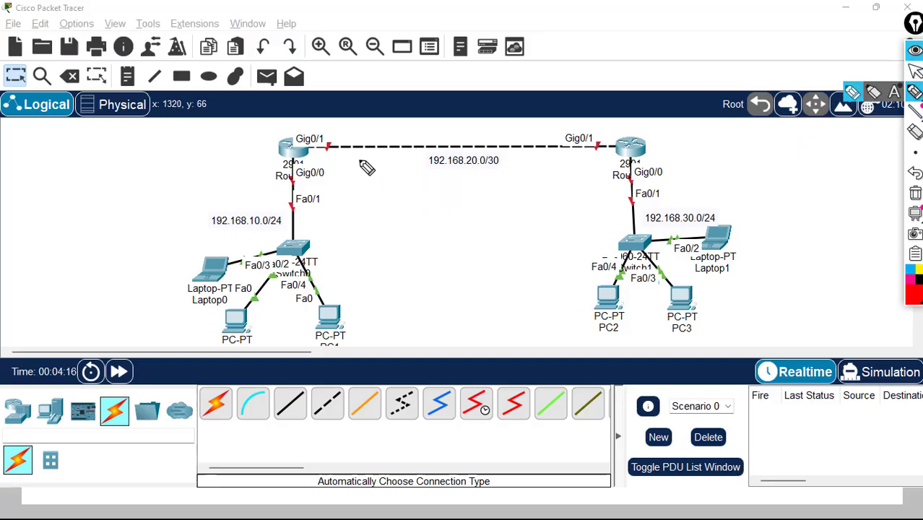
pyautogui.moveTo(324, 128); pyautogui.dragTo(324, 152)
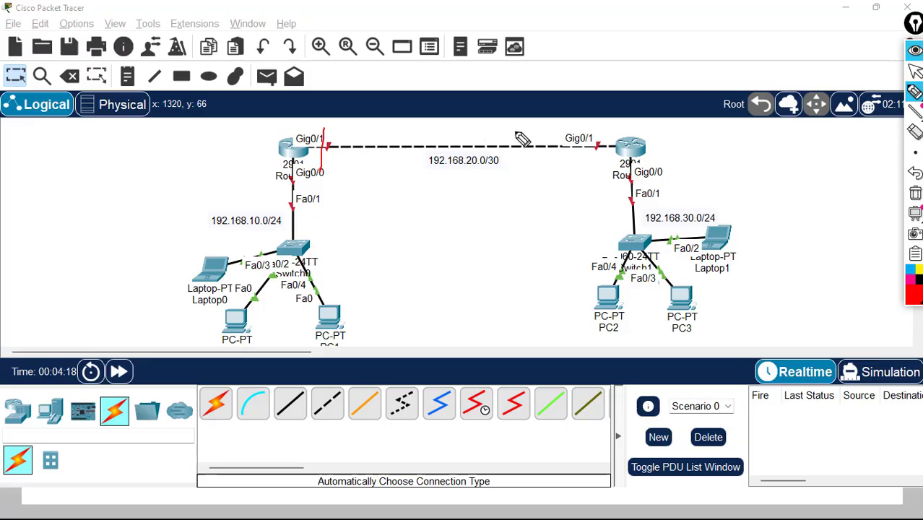
pyautogui.moveTo(611, 124); pyautogui.dragTo(620, 156)
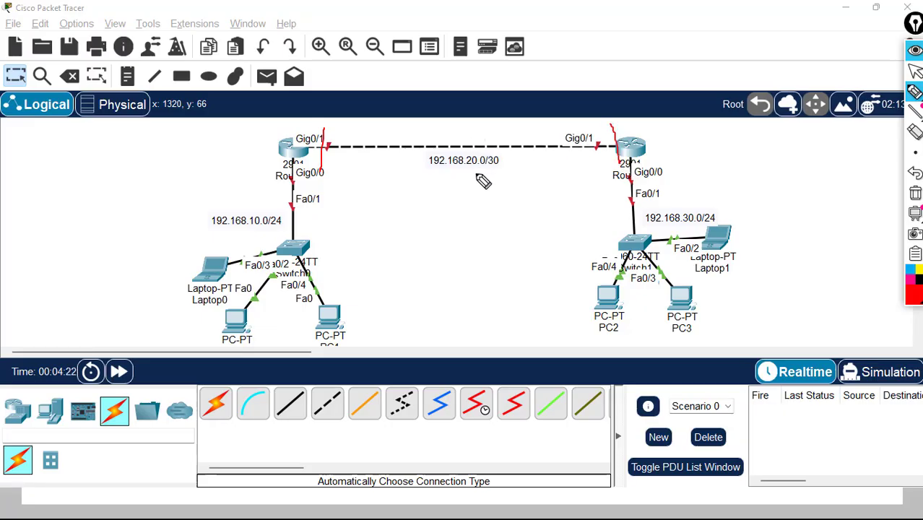
pyautogui.moveTo(475, 178)
pyautogui.mouseDown()
pyautogui.moveTo(483, 173)
pyautogui.moveTo(490, 202)
pyautogui.mouseUp()
pyautogui.click(481, 179)
pyautogui.click(485, 171)
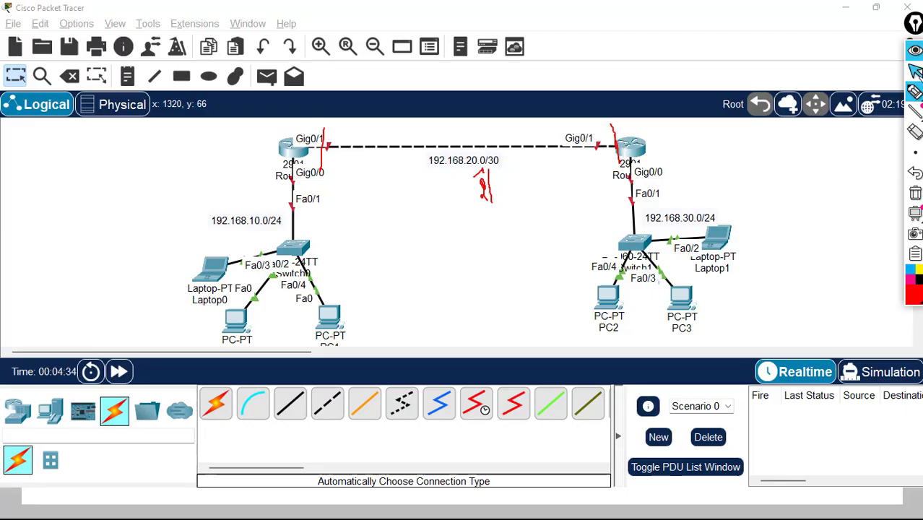
pyautogui.click(915, 71)
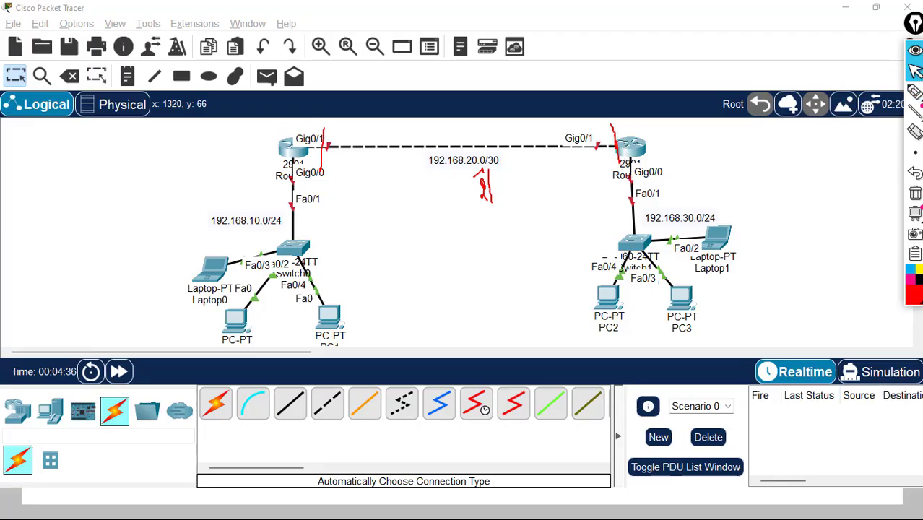
pyautogui.click(915, 193)
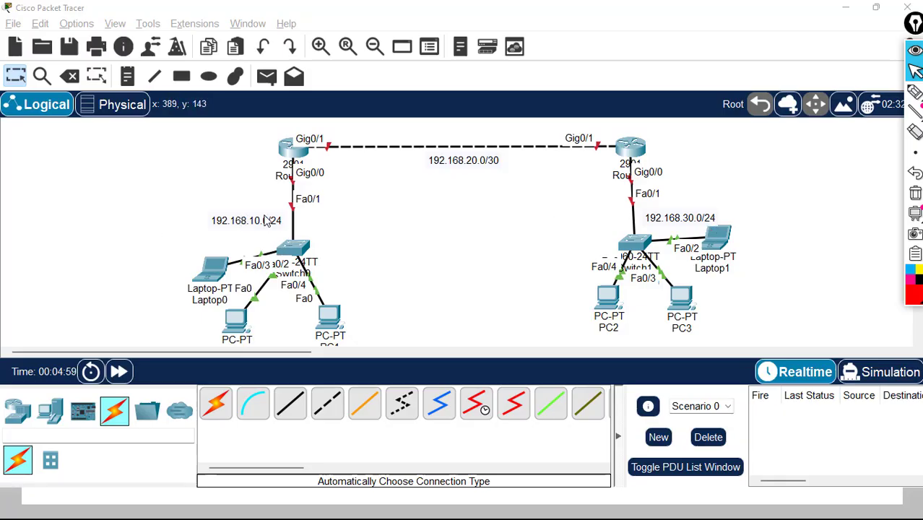
# Open Router0's command line and arrange its window below the topology with the configuration prompt in view
pyautogui.click(293, 156)
pyautogui.click(293, 155)
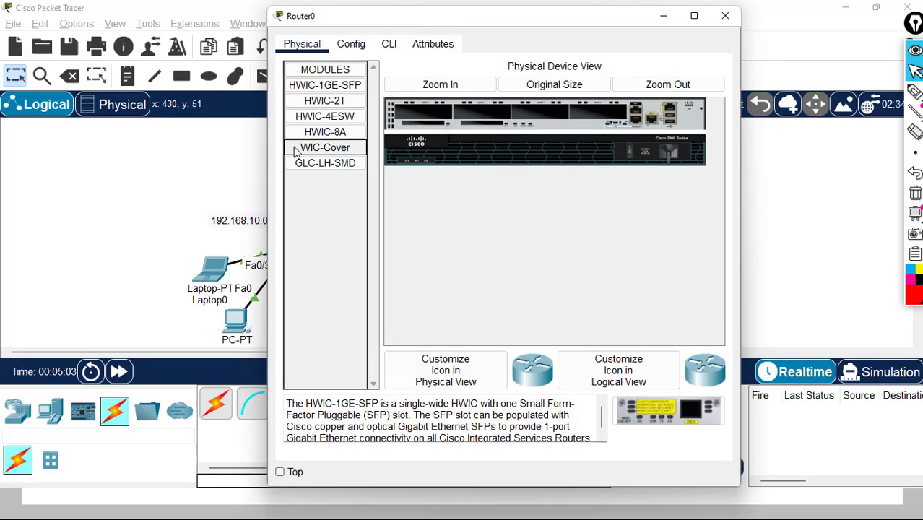
pyautogui.click(388, 44)
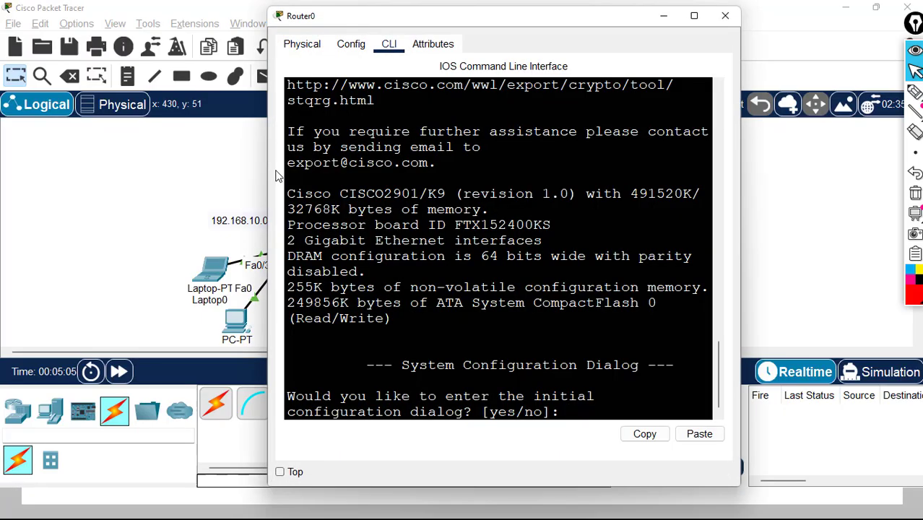
pyautogui.moveTo(268, 168); pyautogui.dragTo(111, 168)
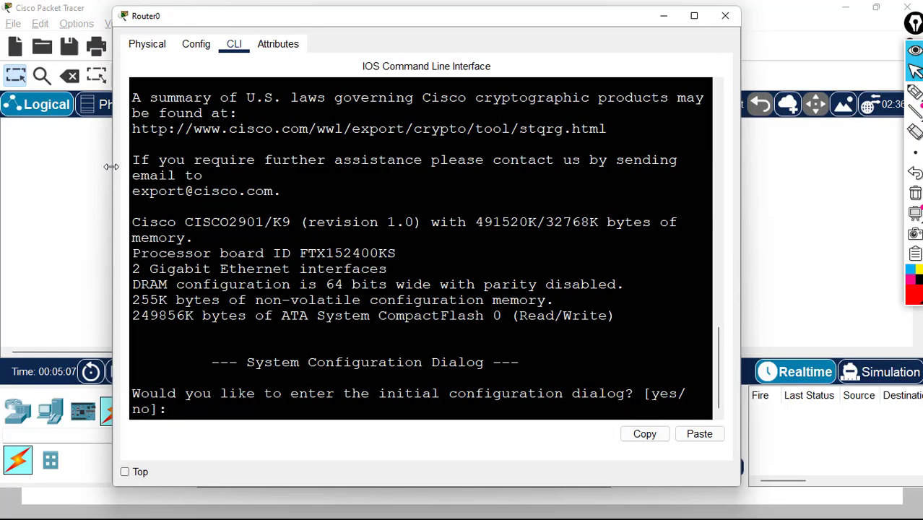
pyautogui.moveTo(419, 8); pyautogui.dragTo(470, 346)
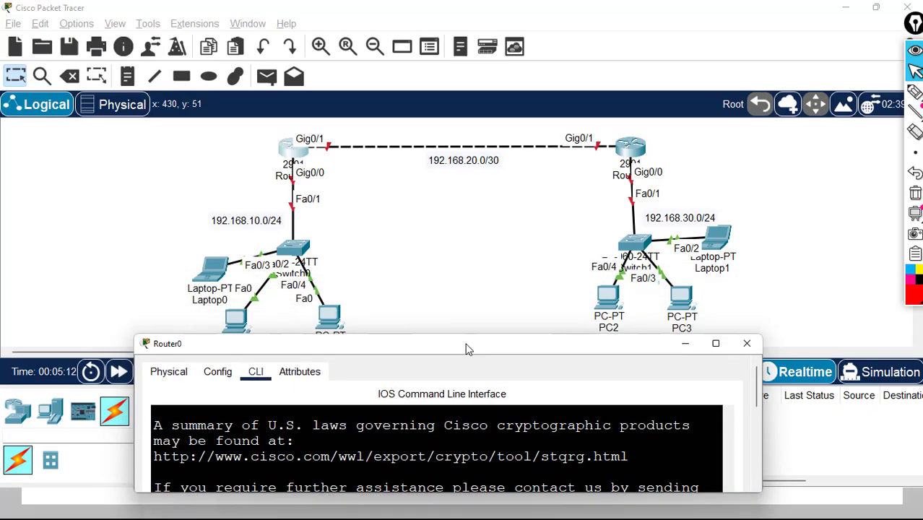
pyautogui.moveTo(758, 382); pyautogui.dragTo(763, 456)
pyautogui.moveTo(730, 377); pyautogui.dragTo(732, 411)
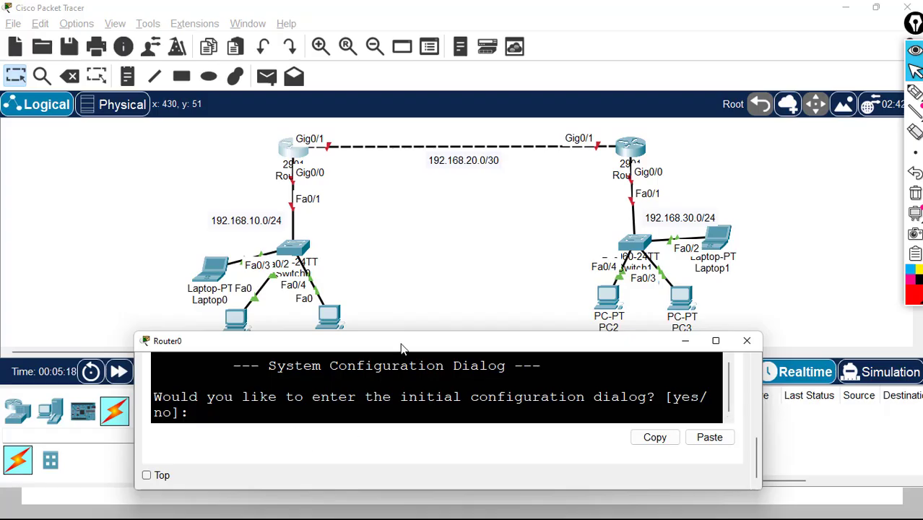
pyautogui.moveTo(404, 334); pyautogui.dragTo(401, 321)
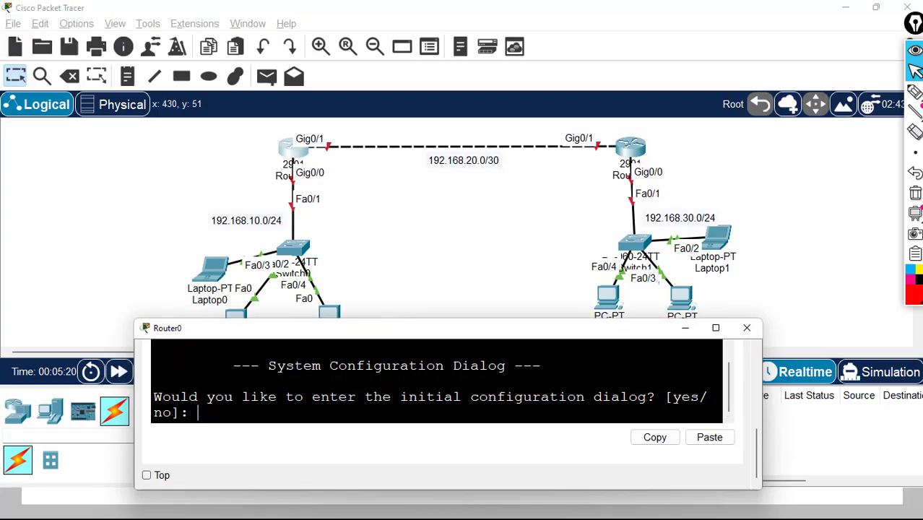
# Decline Router0's initial configuration dialog and enter global configuration mode with en and conf t
pyautogui.write('no')
pyautogui.press('Return')
pyautogui.press('Return')
pyautogui.write('en')
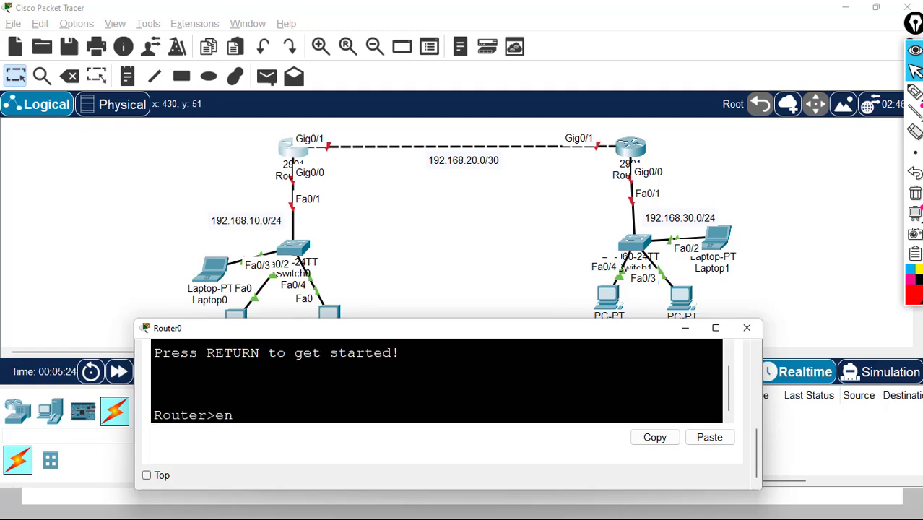
pyautogui.press('Return')
pyautogui.write('conf t')
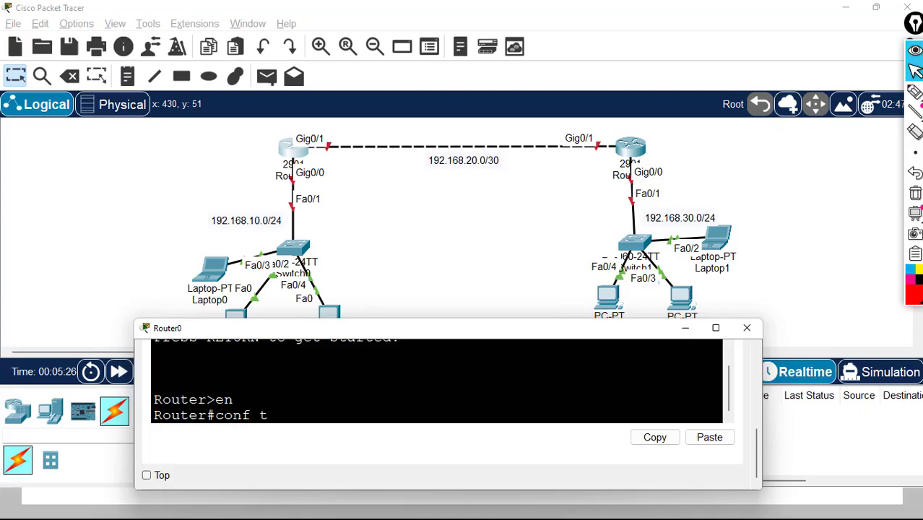
pyautogui.press('Return')
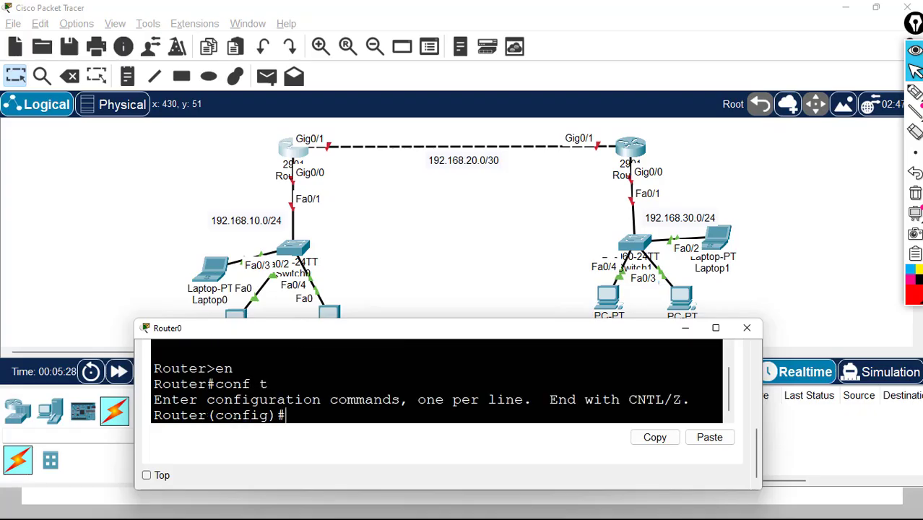
# Give Router0's interface g0/0 the address 192.168.10.1 with mask 255.255.255.0 and enable it with no sh
pyautogui.write('int g')
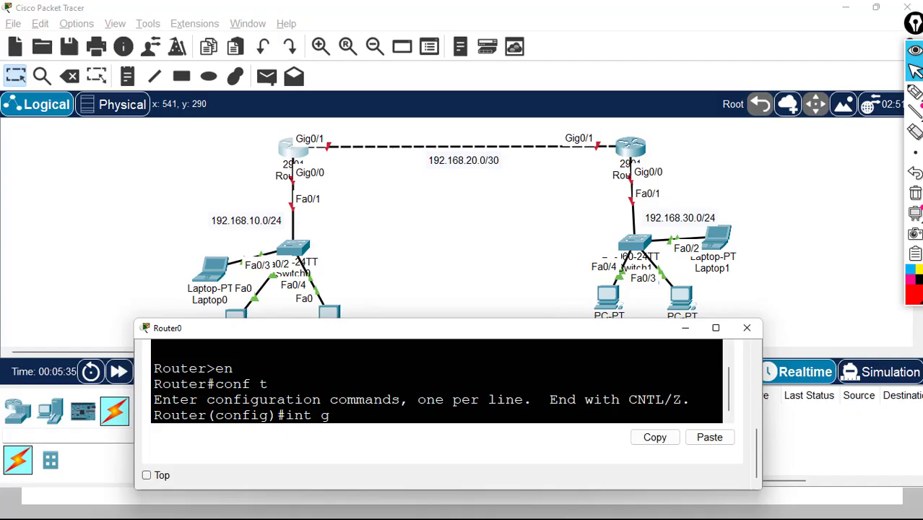
pyautogui.write('0/0')
pyautogui.press('Return')
pyautogui.write('ip a')
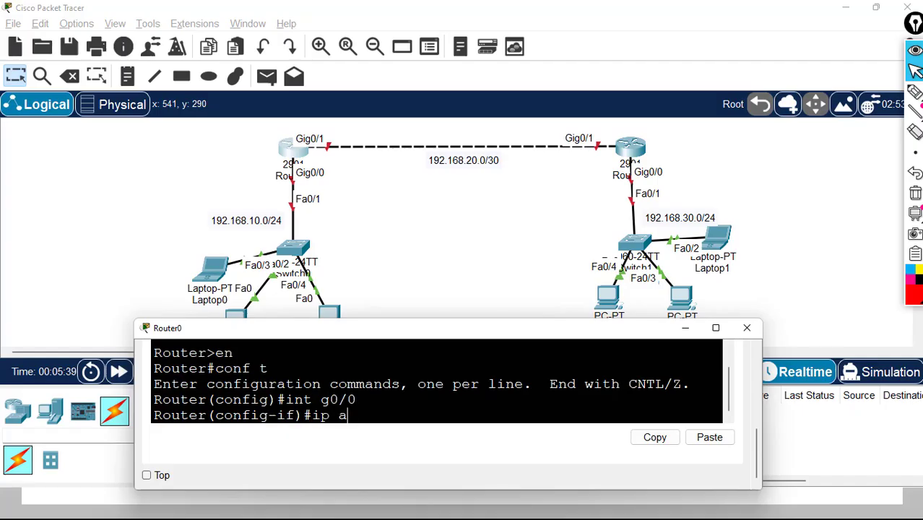
pyautogui.write('dd 192.168')
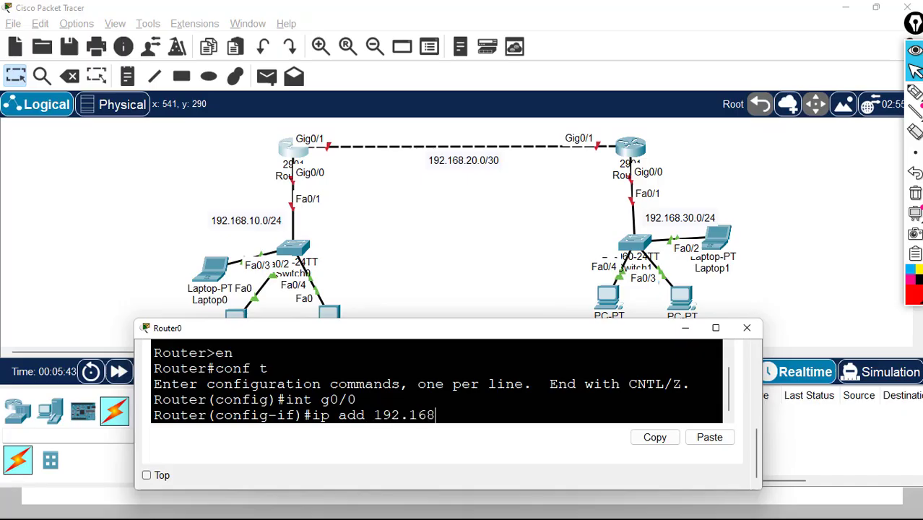
pyautogui.write('.10.1 255.2')
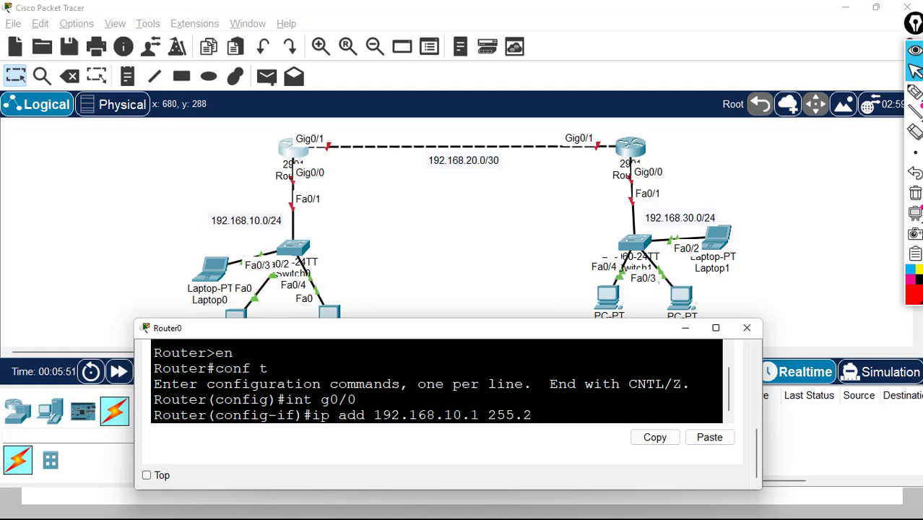
pyautogui.write('55.255.0')
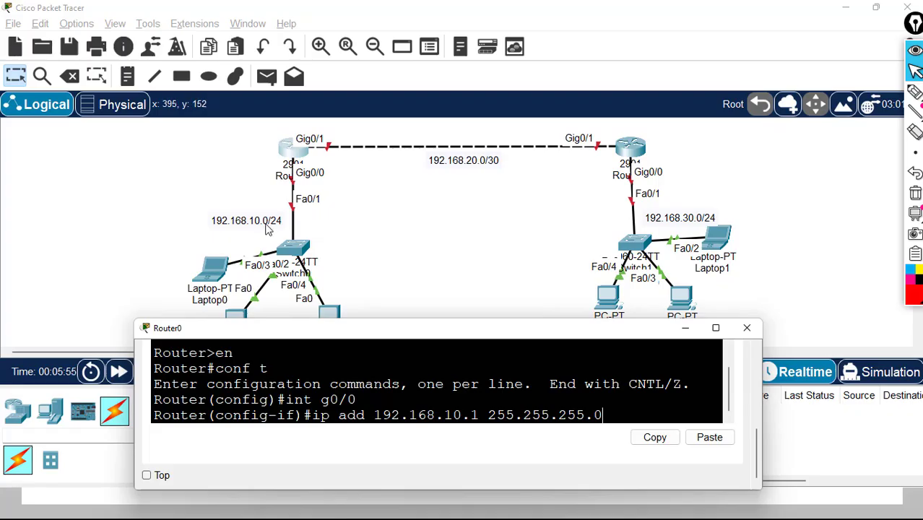
pyautogui.press('Return')
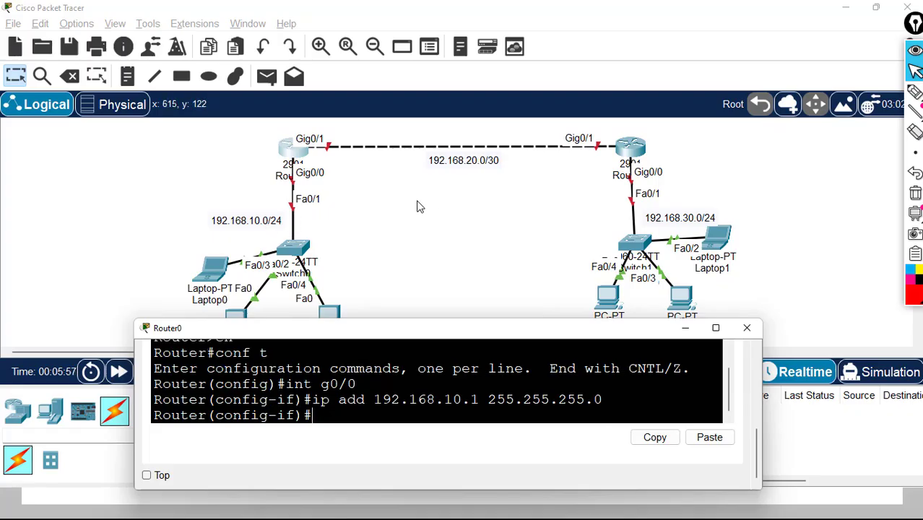
pyautogui.write('no sh')
pyautogui.press('Return')
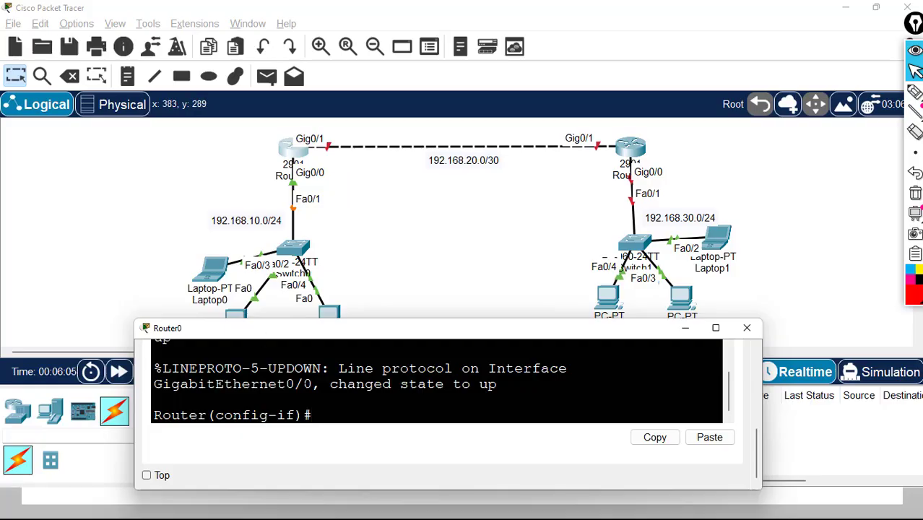
# Give Router0's interface g0/1 the address 192.168.20.1 with mask 255.255.255.252 and enable it with no sh
pyautogui.write('int g0/1')
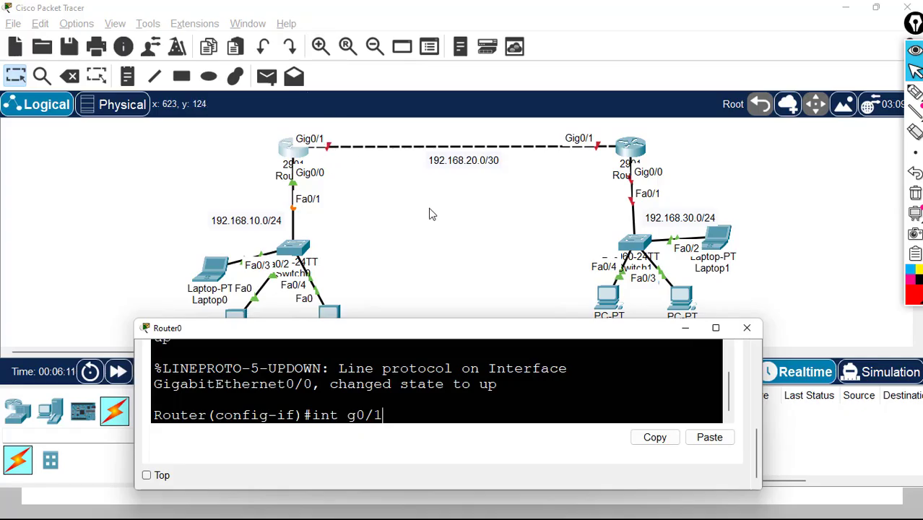
pyautogui.press('Return')
pyautogui.write('ip')
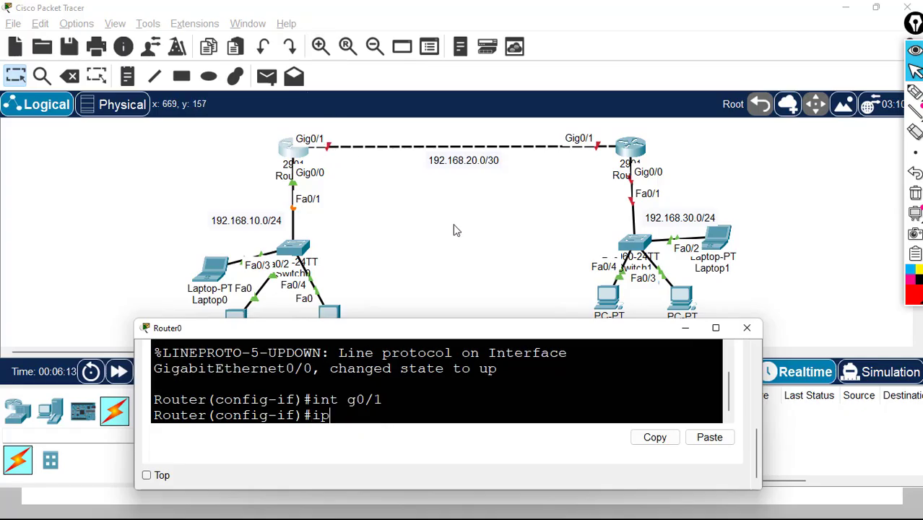
pyautogui.write(' add 1')
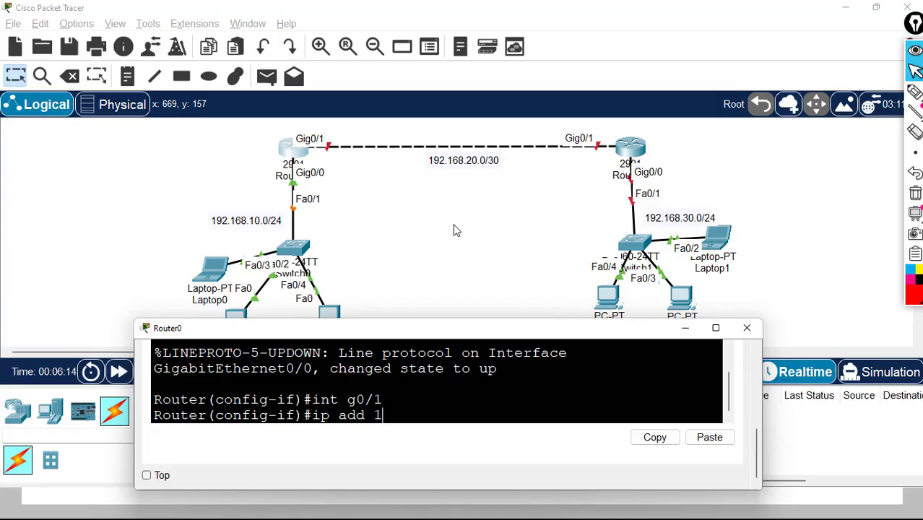
pyautogui.write('92.168.')
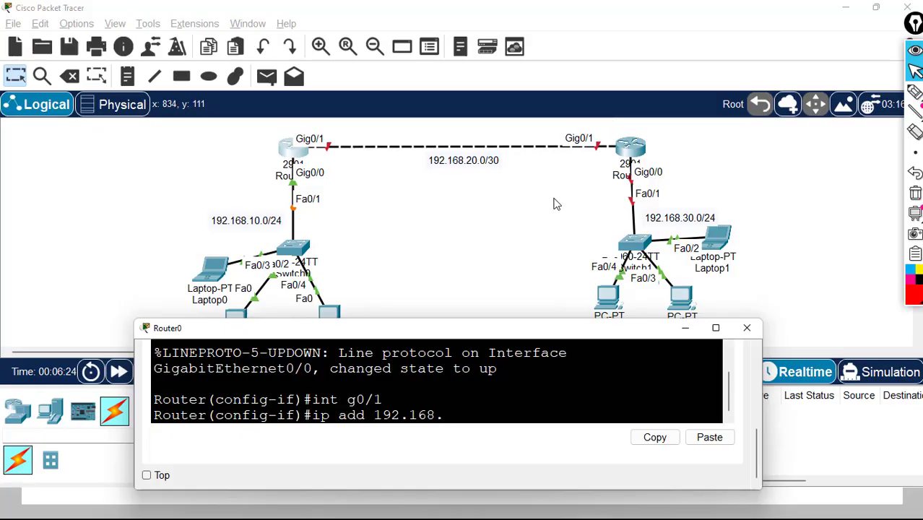
pyautogui.write('20.1 255')
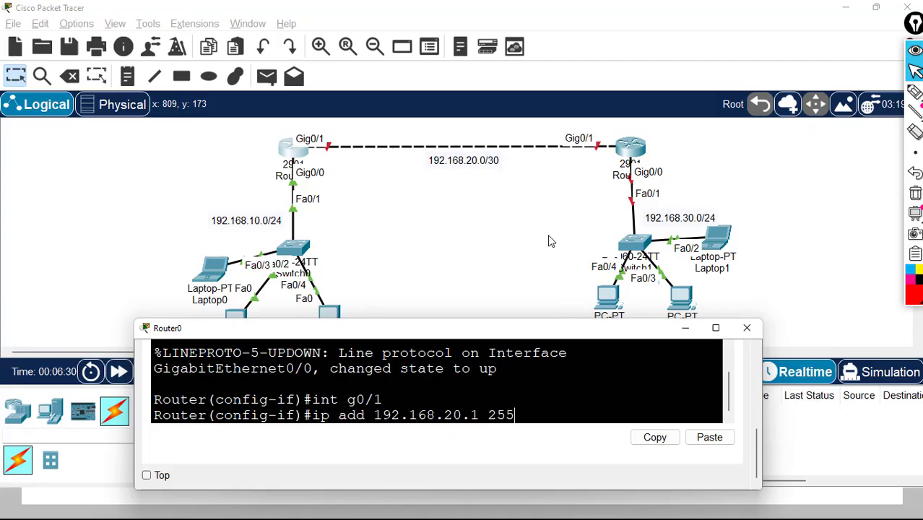
pyautogui.write('.255.25')
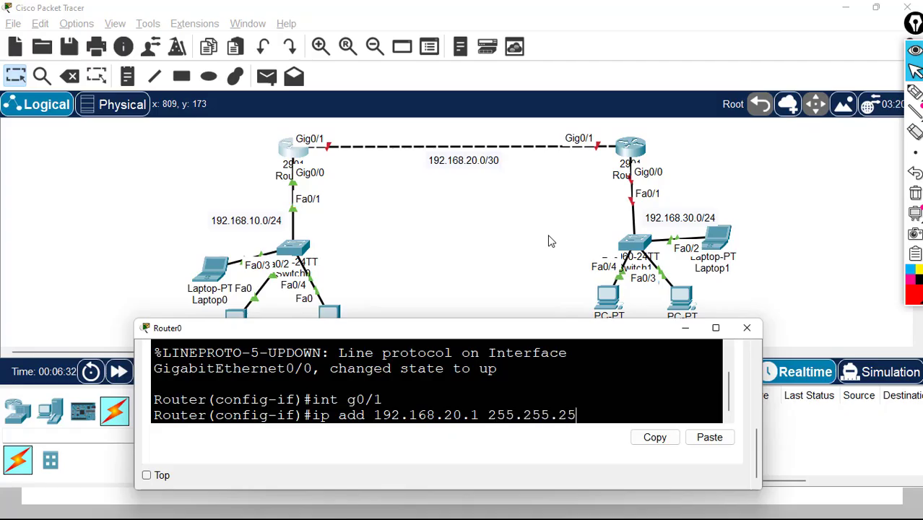
pyautogui.write('5.252')
pyautogui.press('Return')
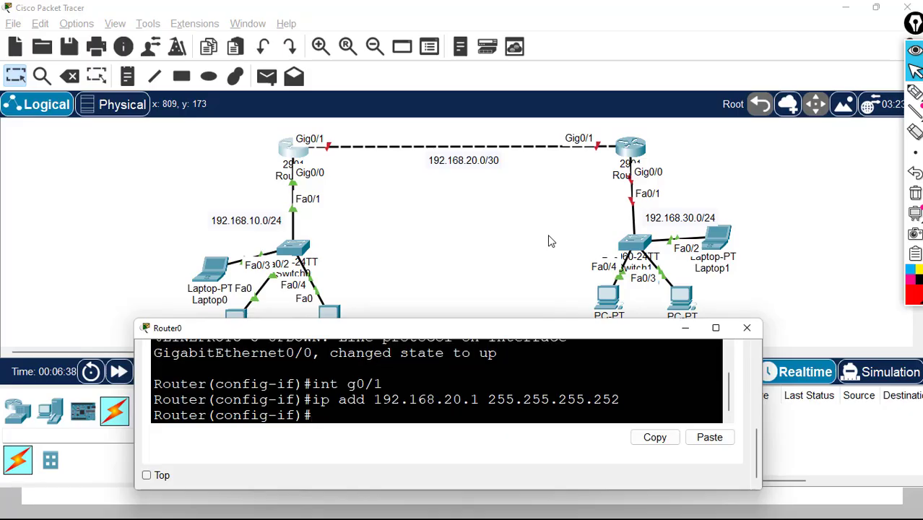
pyautogui.write('no sh')
pyautogui.press('Return')
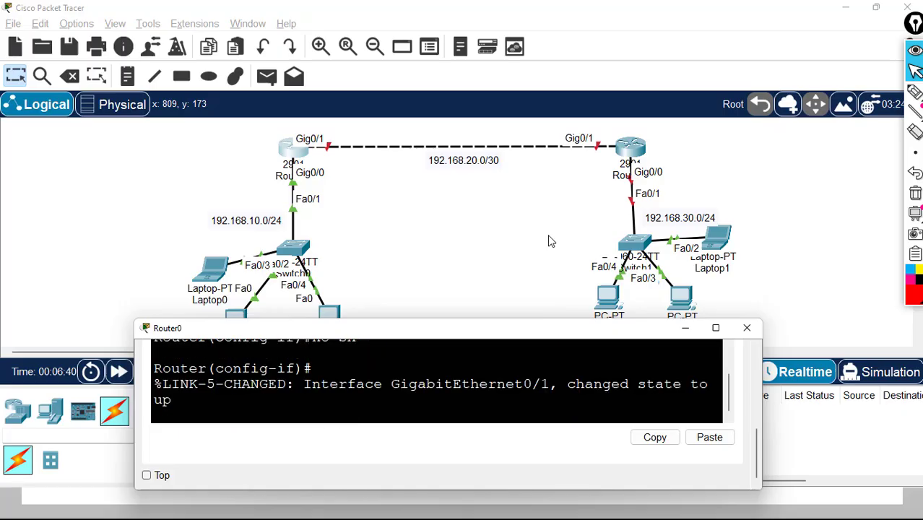
# End Router0's configuration mode and save the configuration with wr
pyautogui.write('en')
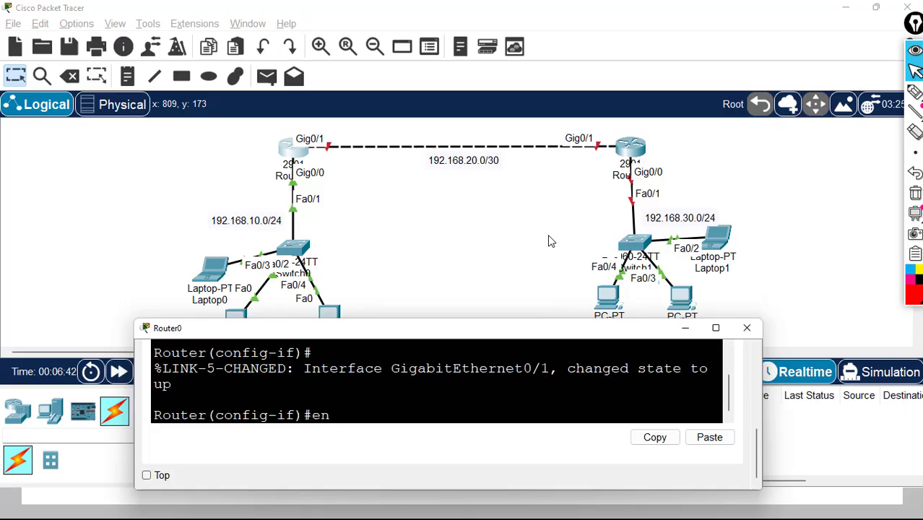
pyautogui.write('d')
pyautogui.press('Return')
pyautogui.write('w')
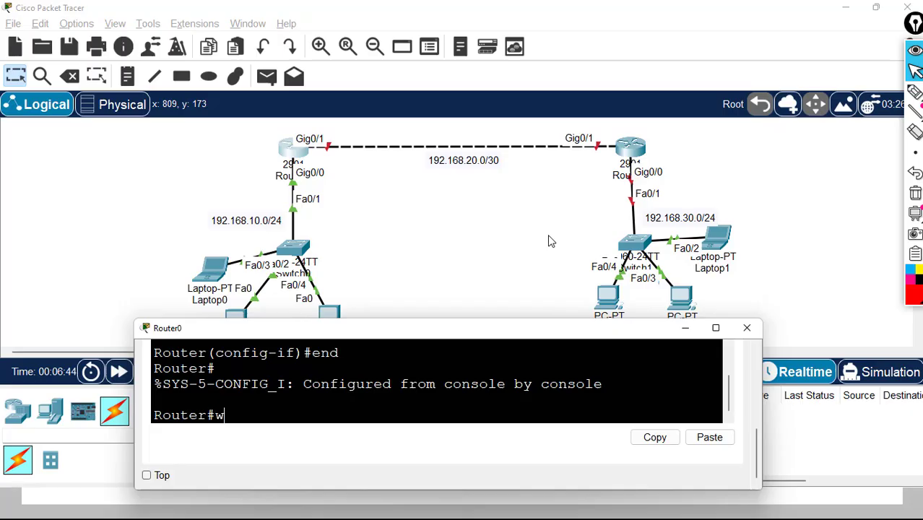
pyautogui.write('r')
pyautogui.press('Return')
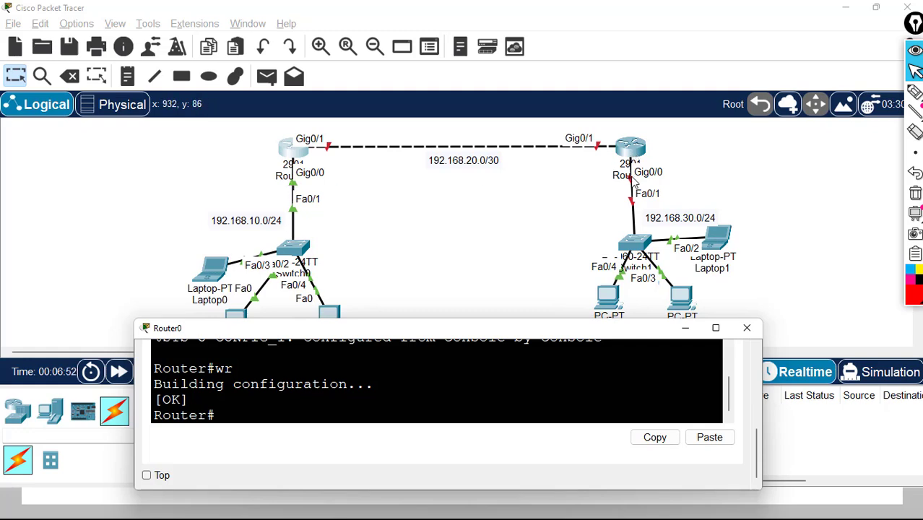
# Open Router1's command line in a widened window placed below the topology, with the initial configuration prompt in view
pyautogui.click(630, 150)
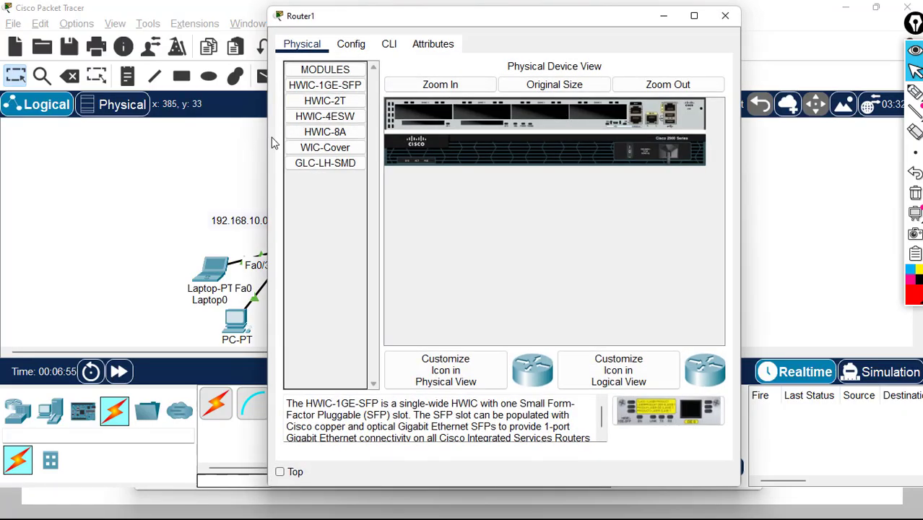
pyautogui.moveTo(268, 139); pyautogui.dragTo(36, 144)
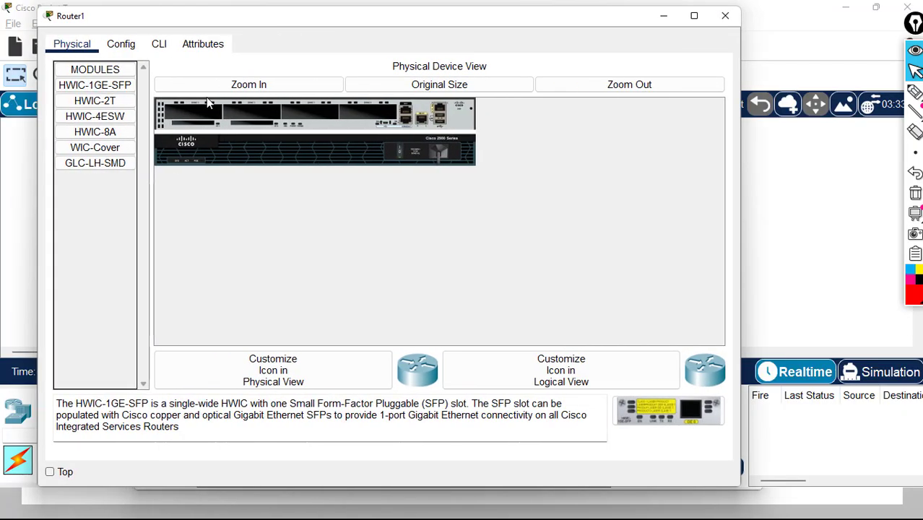
pyautogui.moveTo(442, 7); pyautogui.dragTo(520, 333)
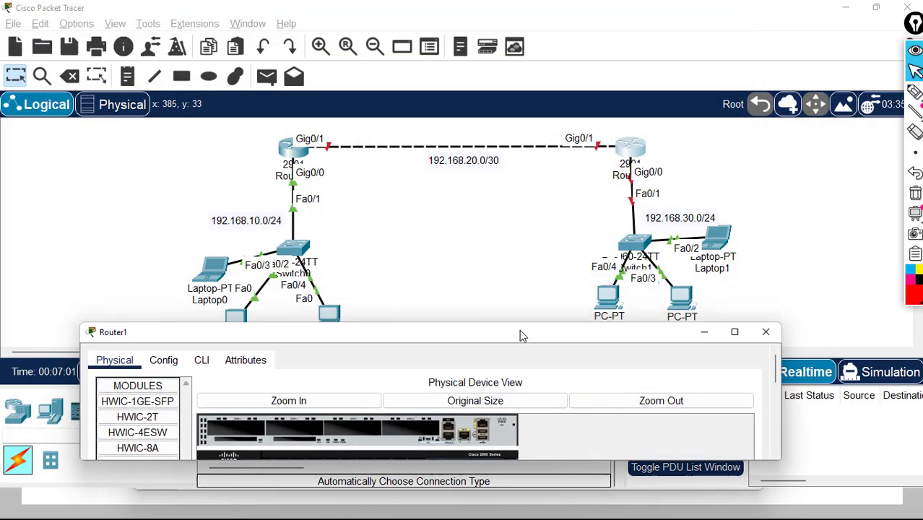
pyautogui.click(202, 357)
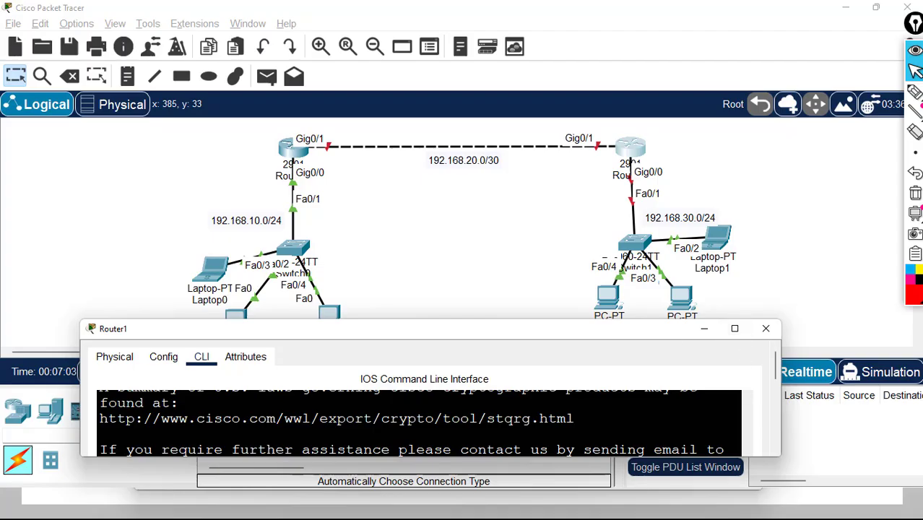
pyautogui.moveTo(776, 367); pyautogui.dragTo(776, 441)
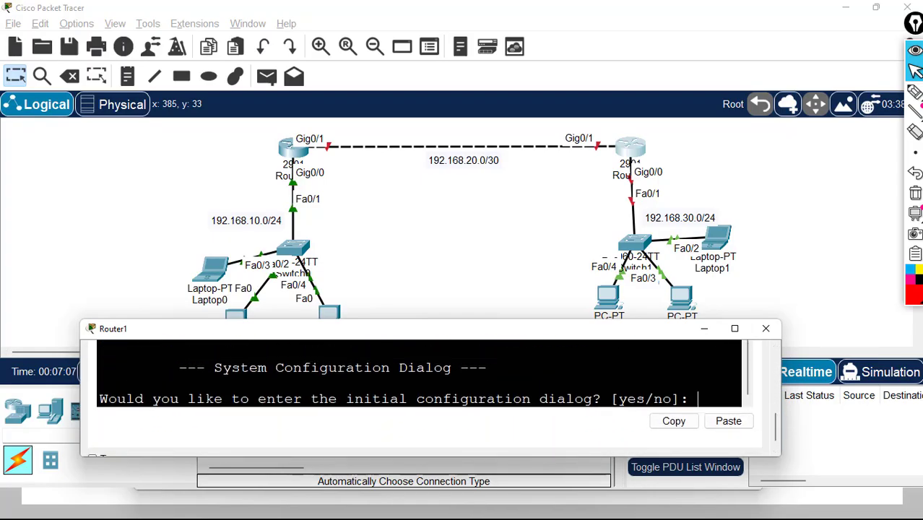
# Decline Router1's initial configuration dialog and enter global configuration mode with en and conf t
pyautogui.write('no')
pyautogui.press('Return')
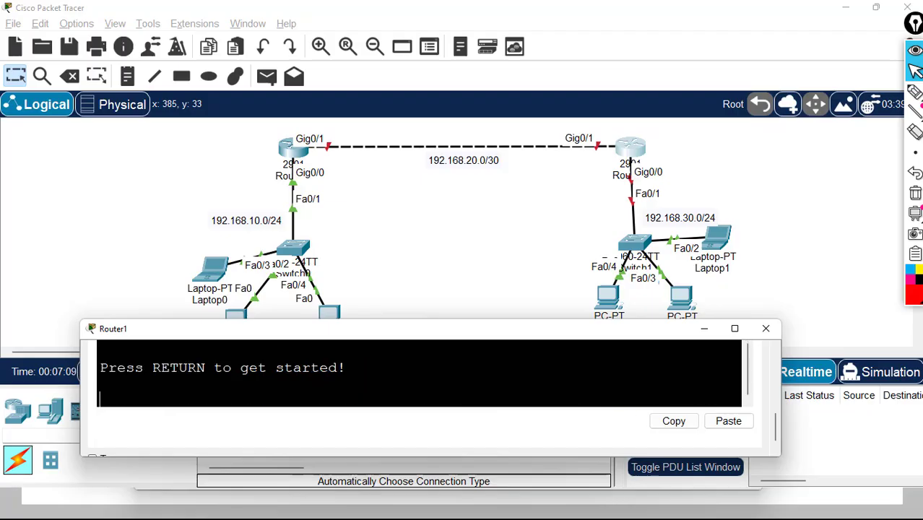
pyautogui.press('Return')
pyautogui.write('en')
pyautogui.press('Return')
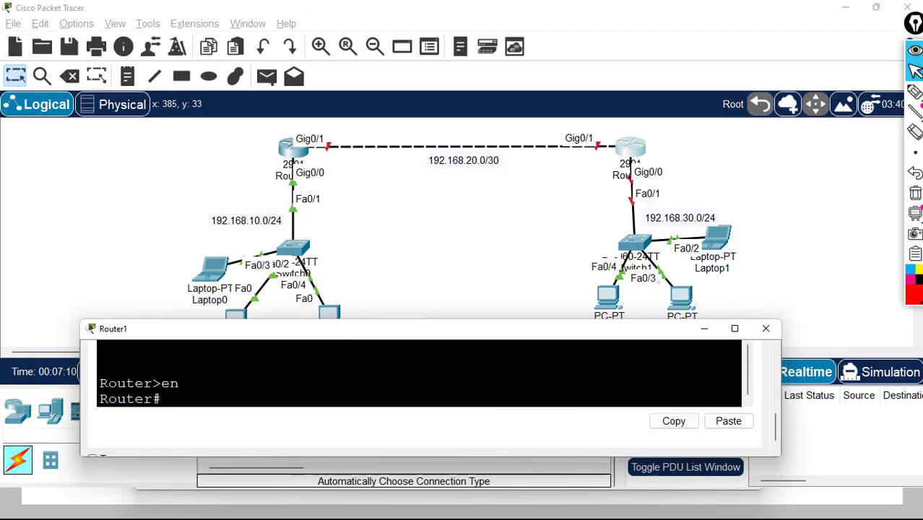
pyautogui.write('conf t')
pyautogui.press('Return')
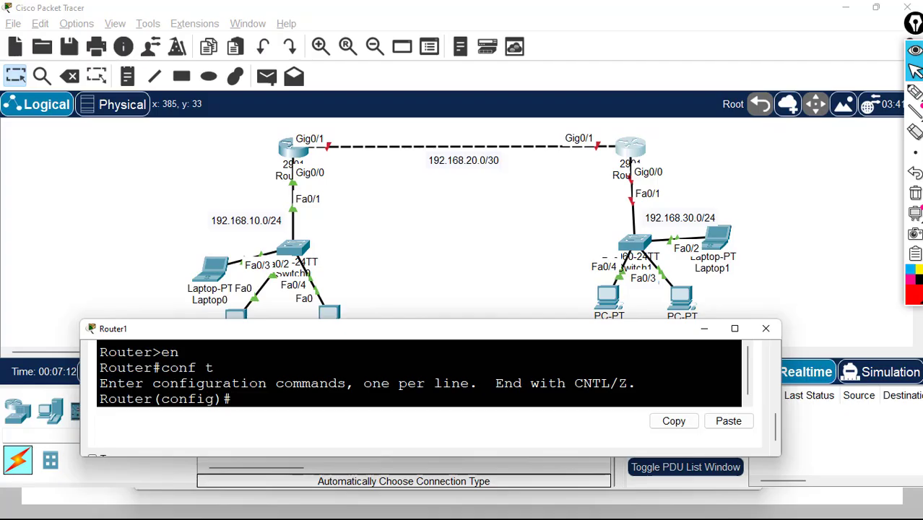
# Give Router1's interface g0/0 the address 192.168.30.1 with mask 255.255.255.0 and enable it with no shut
pyautogui.write('int g0/0')
pyautogui.press('Return')
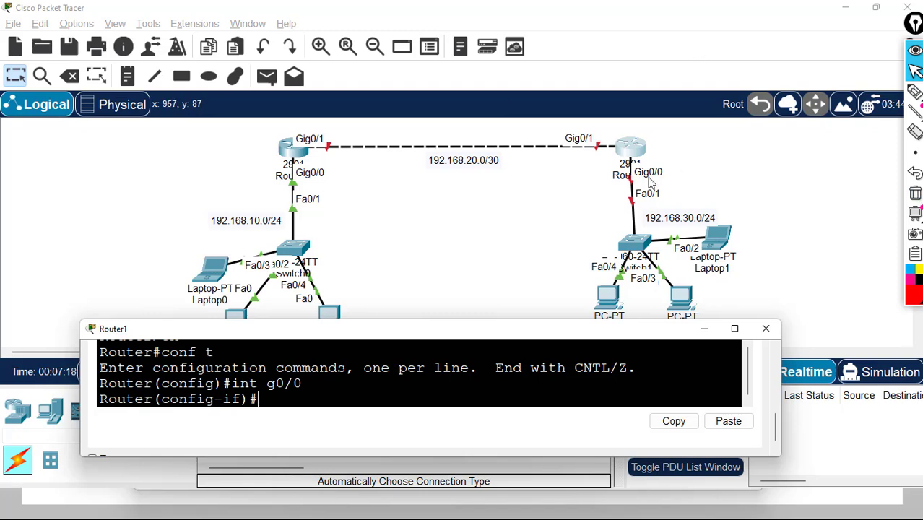
pyautogui.write('192')
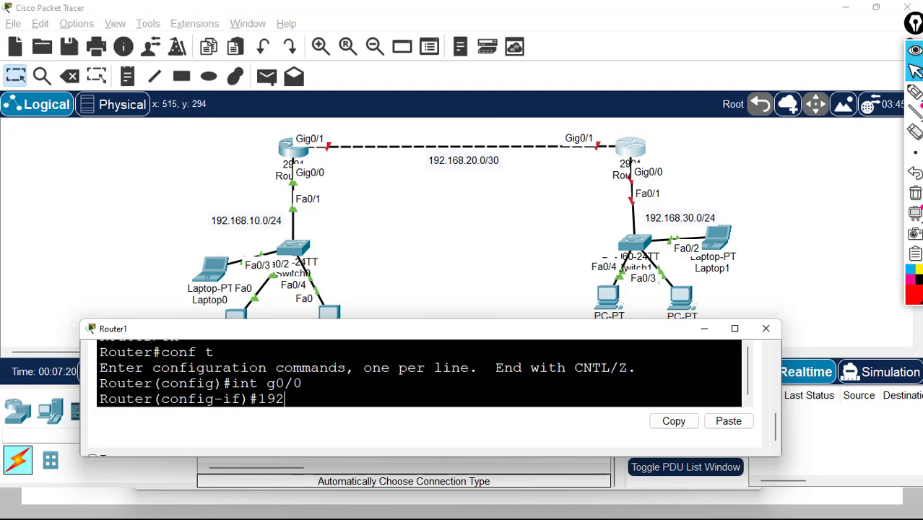
pyautogui.press('BackSpace')
pyautogui.press('BackSpace')
pyautogui.press('BackSpace')
pyautogui.press('BackSpace')
pyautogui.write('ip add 192.16')
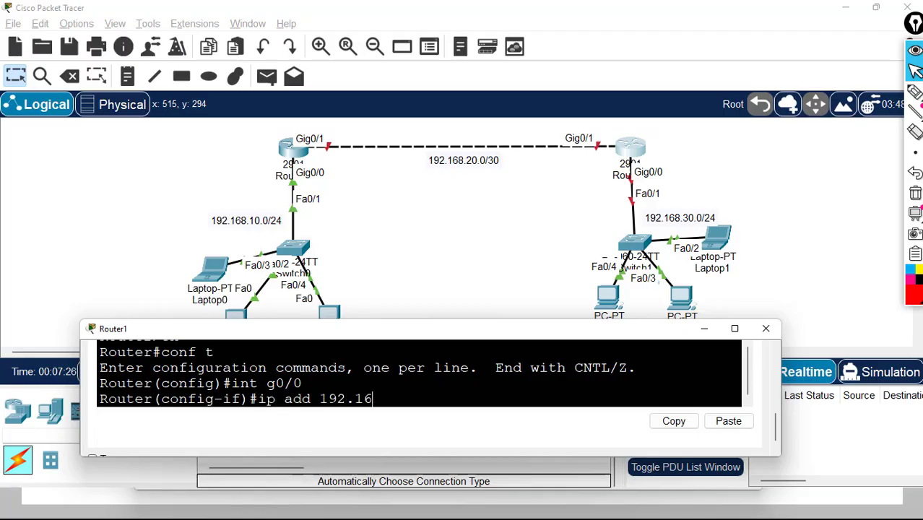
pyautogui.write('8.30.1 255')
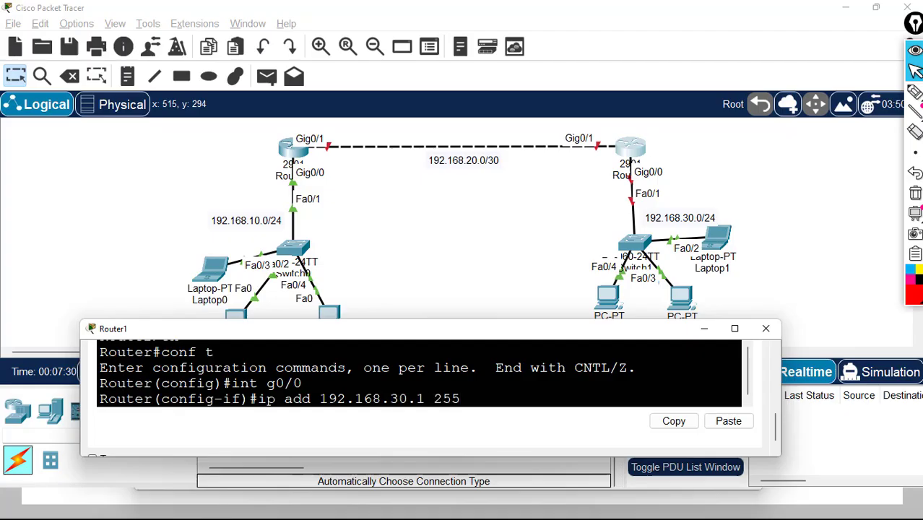
pyautogui.write('.255.255')
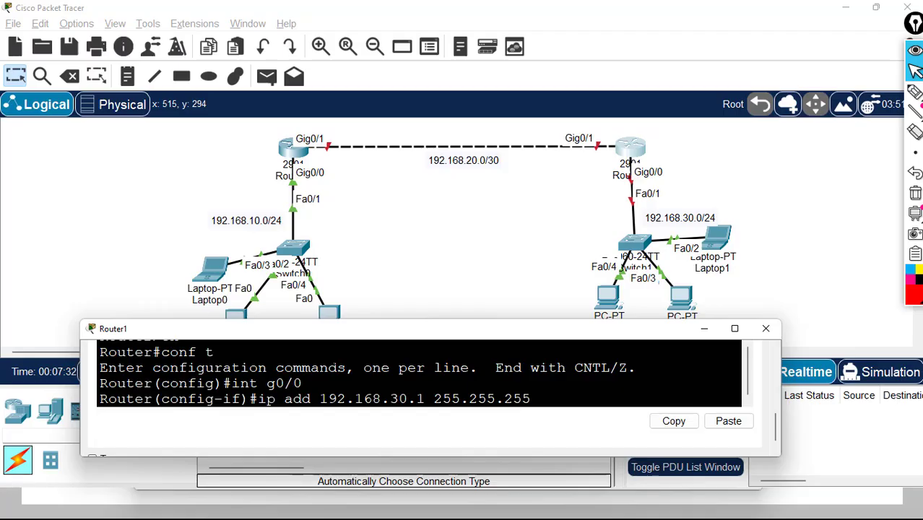
pyautogui.write('.0')
pyautogui.press('Return')
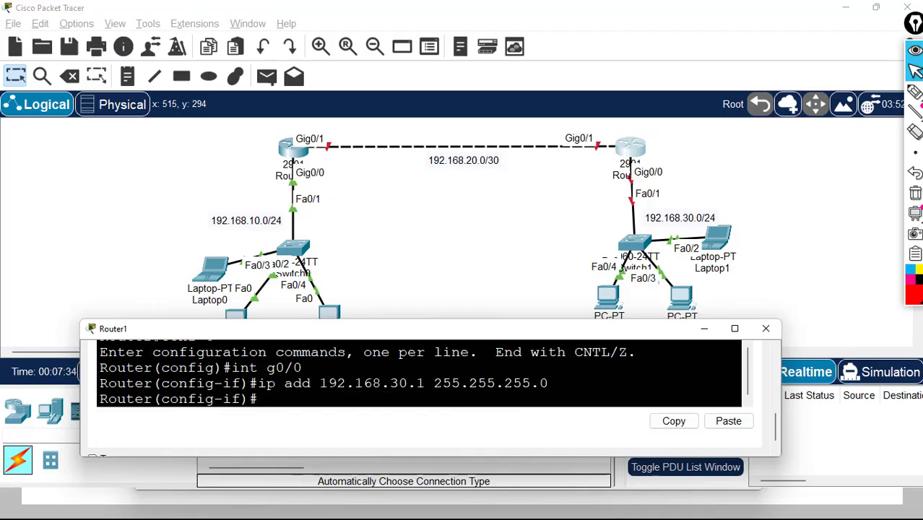
pyautogui.write('no shut')
pyautogui.press('Return')
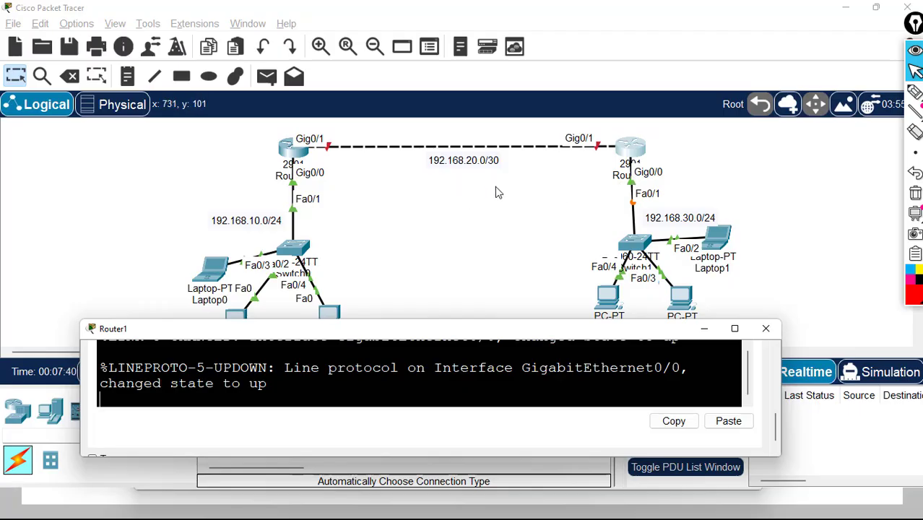
pyautogui.press('Return')
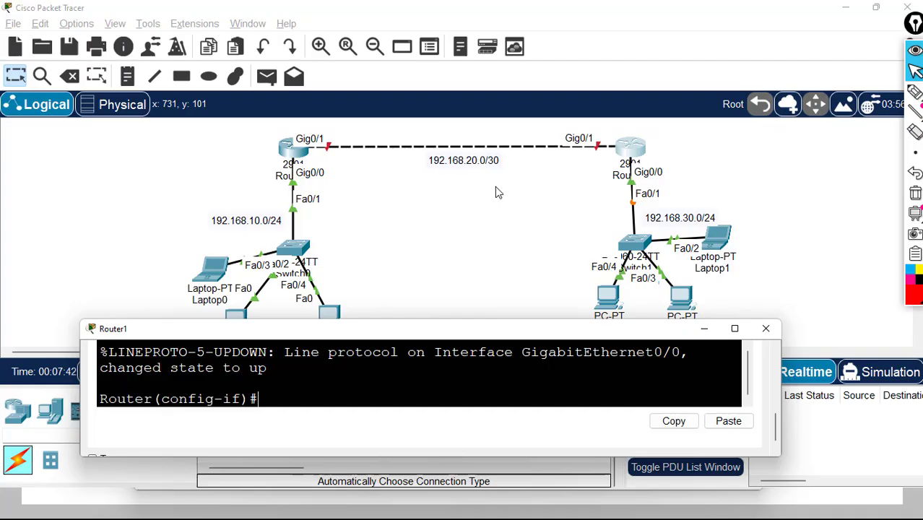
# Give Router1's interface g0/1 the address 192.168.20.2 with mask 255.255.255.252 and enable it with no sh
pyautogui.write('int g0/1')
pyautogui.press('Return')
pyautogui.write('ip')
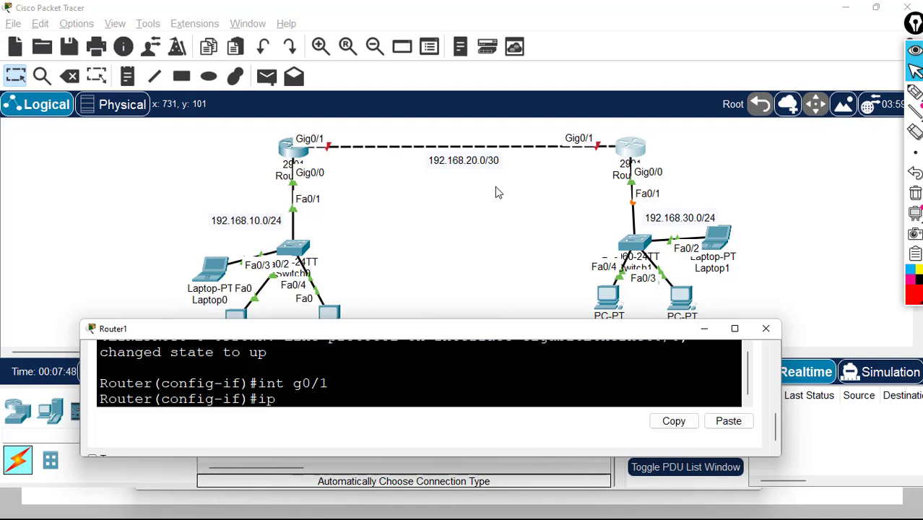
pyautogui.write(' add 19')
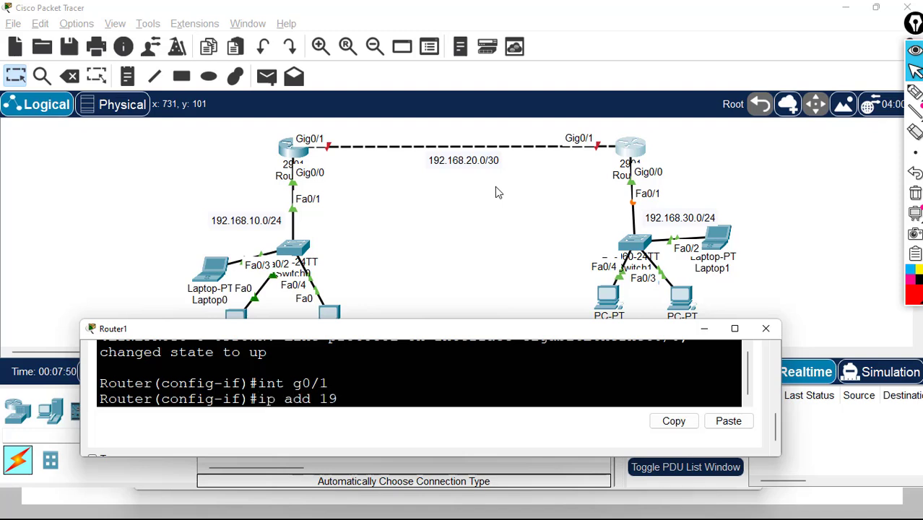
pyautogui.write('2.168.20.2')
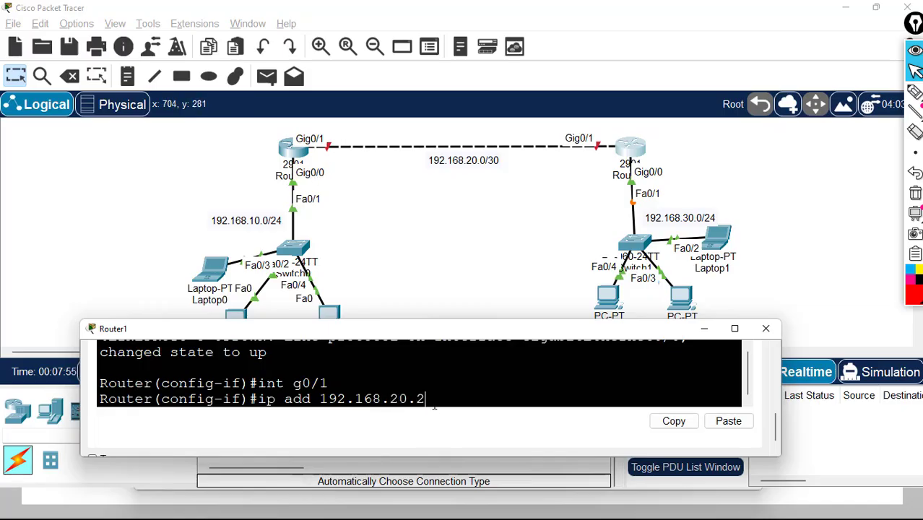
pyautogui.write(' 255.255.2')
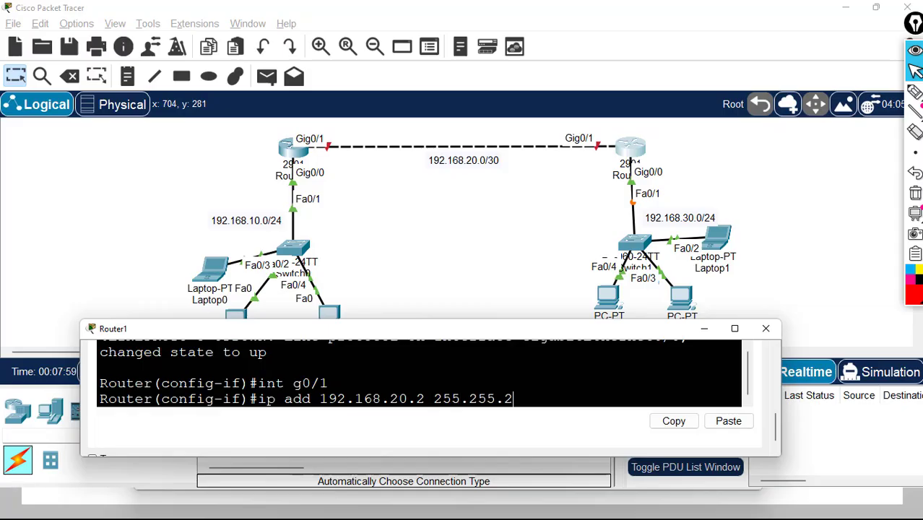
pyautogui.write('55.252')
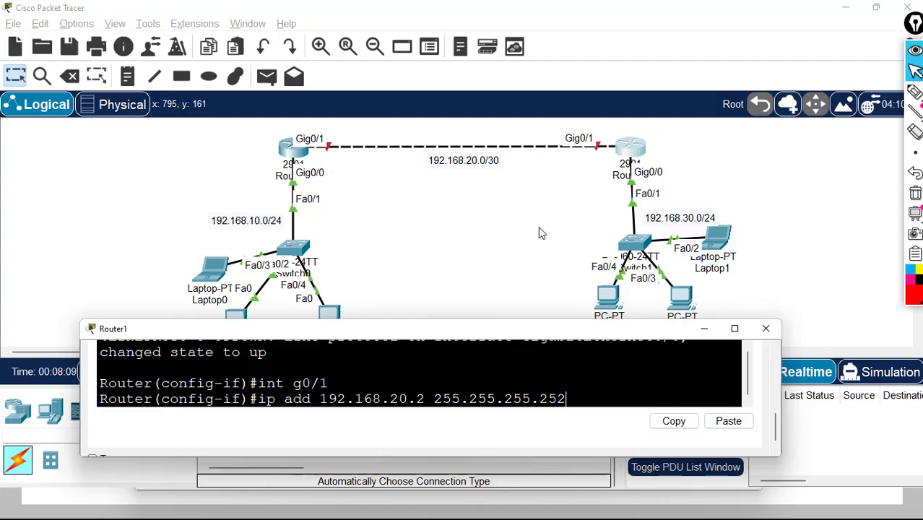
pyautogui.press('Return')
pyautogui.write('o sh')
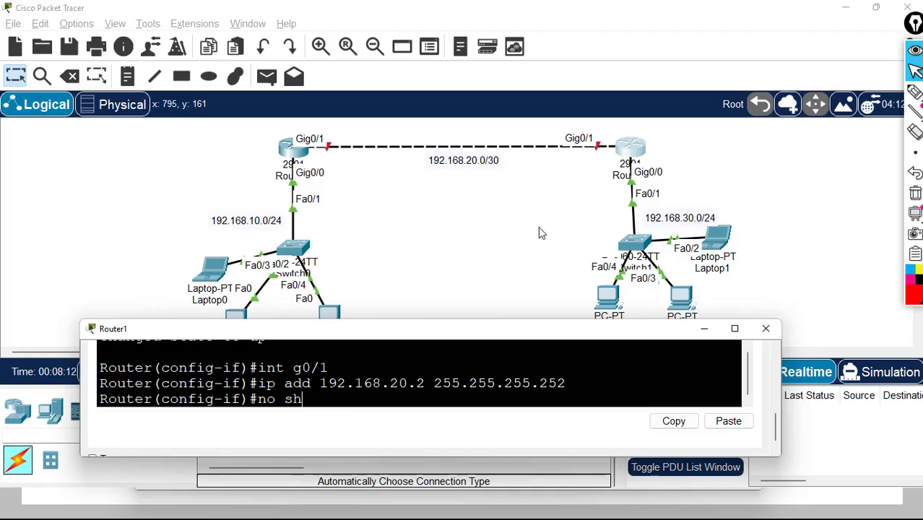
pyautogui.press('Return')
pyautogui.press('Return')
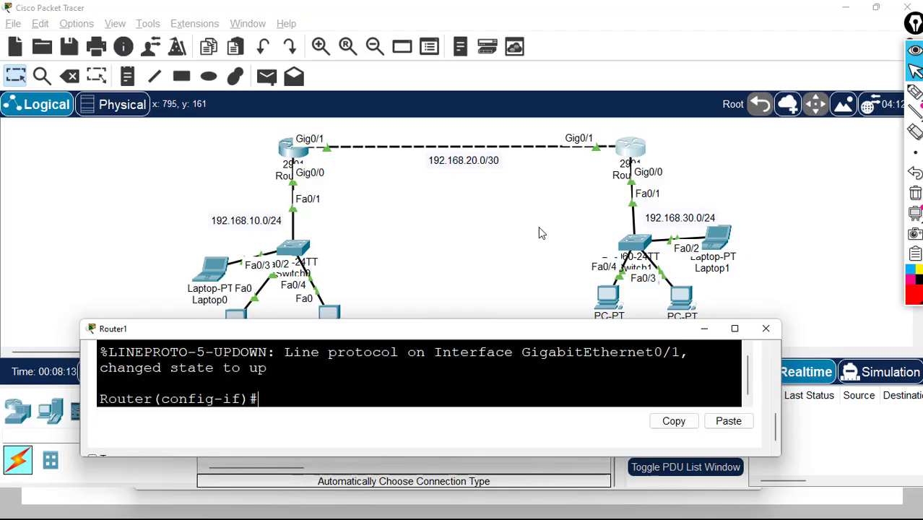
# End Router1's configuration mode, save the configuration with wr, and clear the router windows off the topology
pyautogui.write('end')
pyautogui.press('Return')
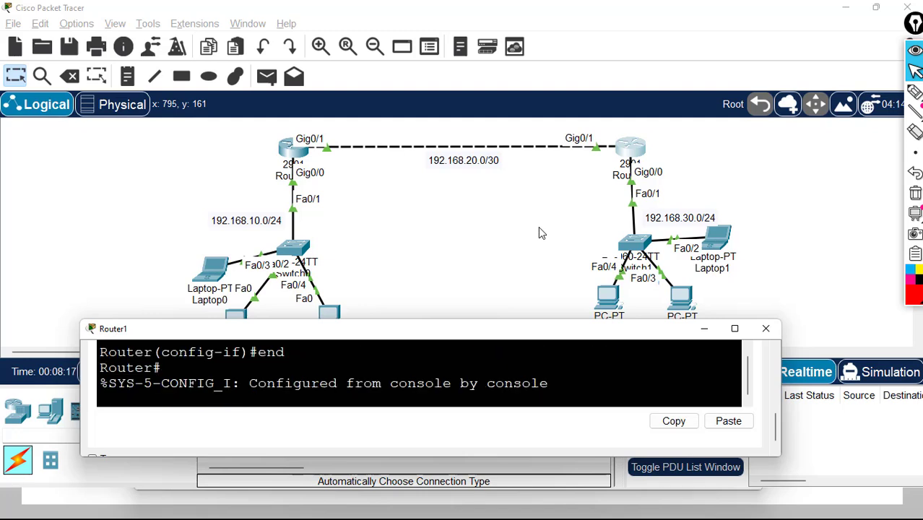
pyautogui.press('Return')
pyautogui.write('wr')
pyautogui.press('Return')
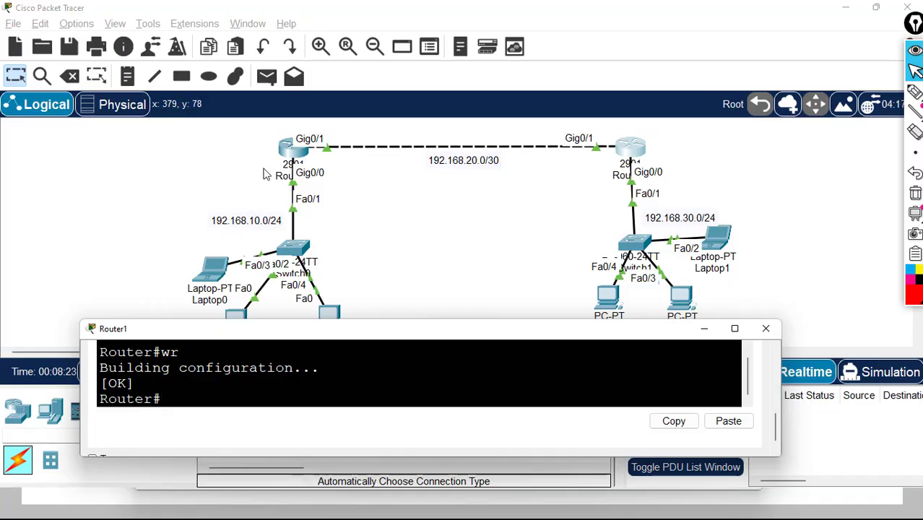
pyautogui.click(294, 151)
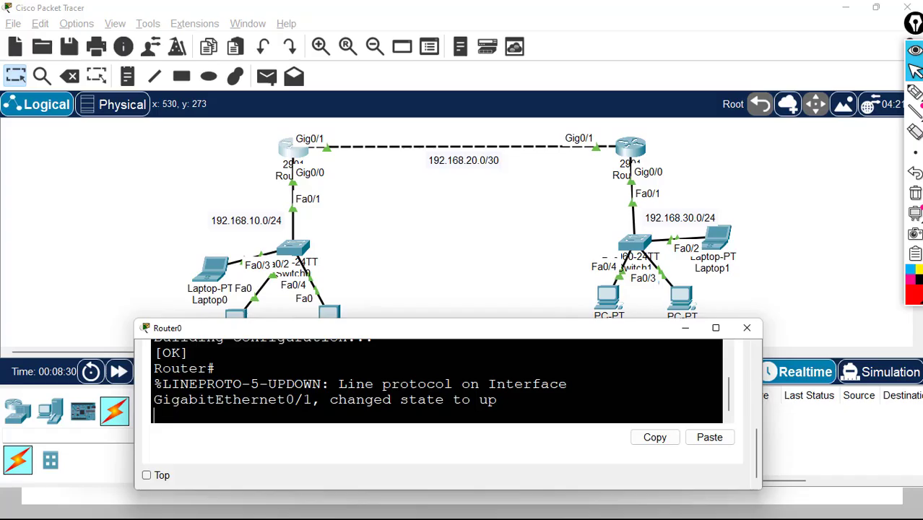
pyautogui.click(686, 328)
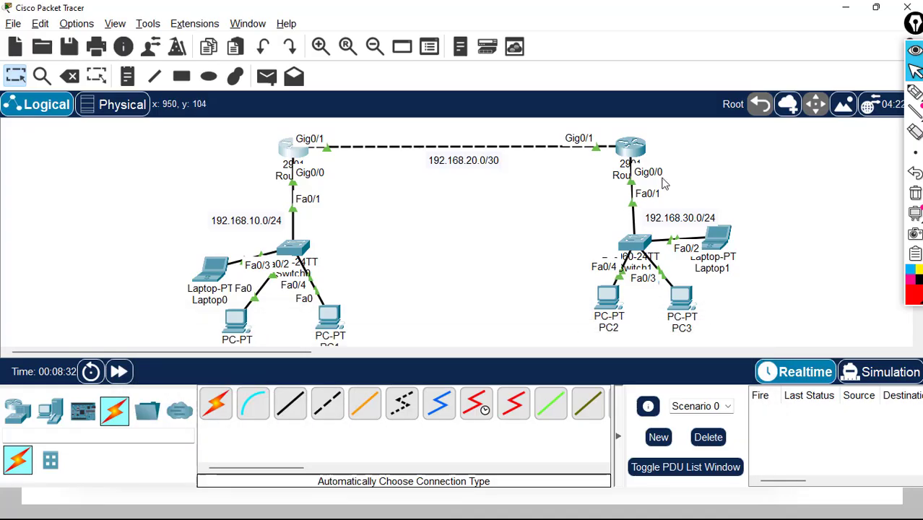
# Open Laptop0's IP configuration beside the topology and set its static IPv4 address to 192.168.10.2
pyautogui.click(214, 281)
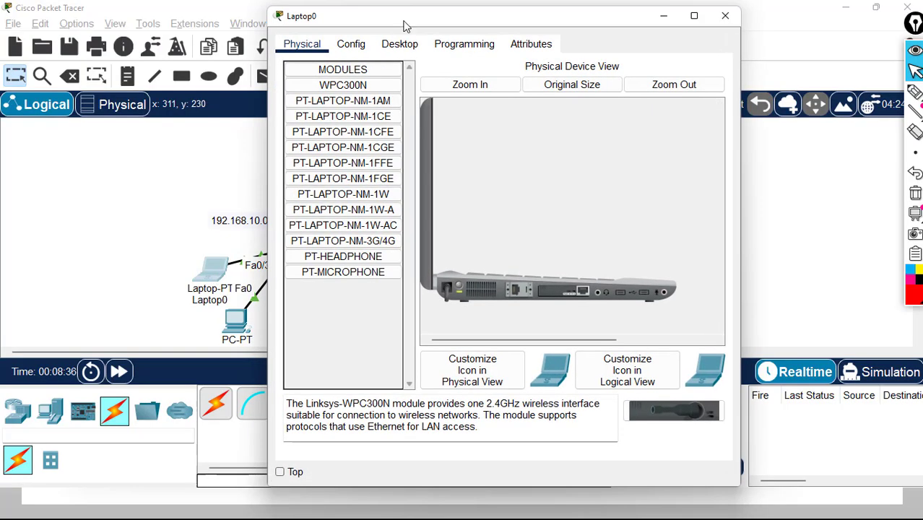
pyautogui.click(401, 44)
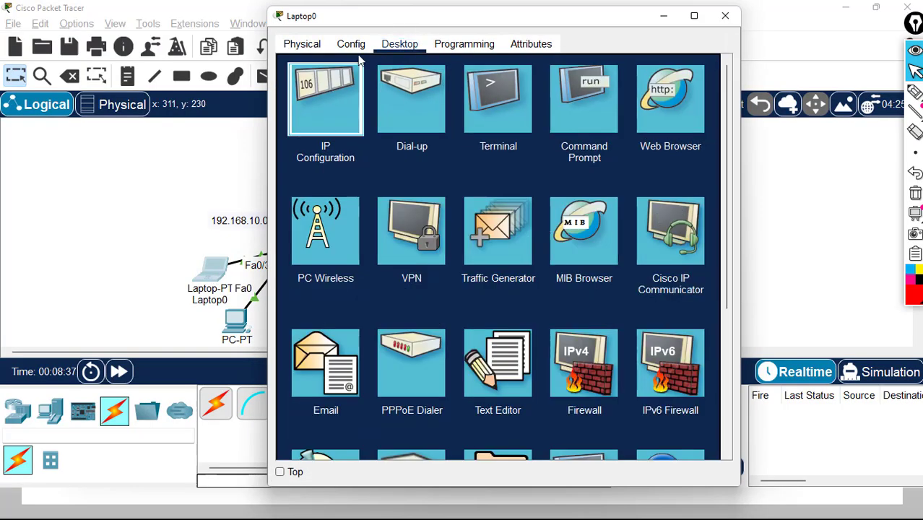
pyautogui.click(340, 86)
pyautogui.moveTo(398, 21); pyautogui.dragTo(574, 61)
pyautogui.click(628, 186)
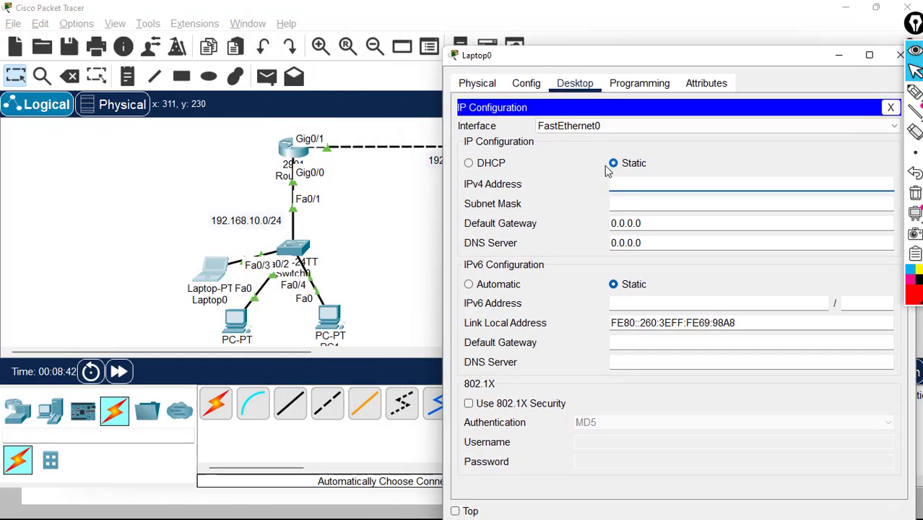
pyautogui.write('192')
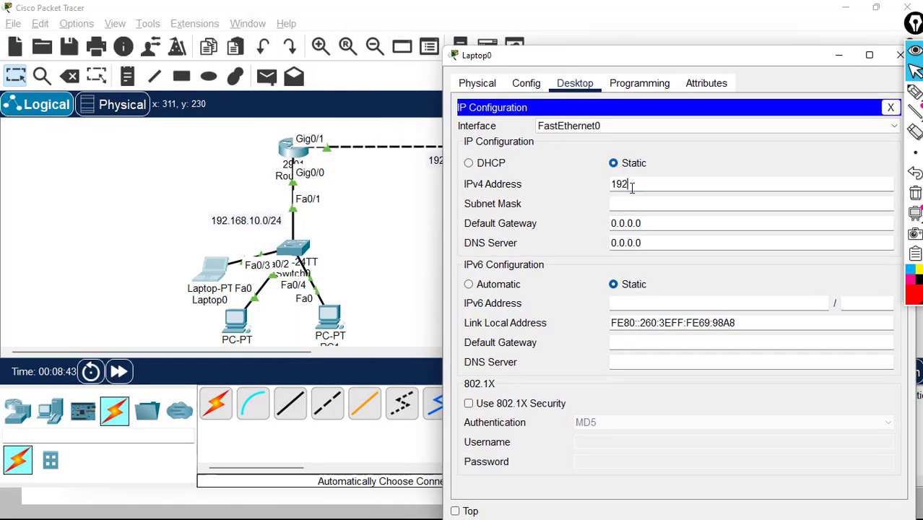
pyautogui.write('.168.10.2')
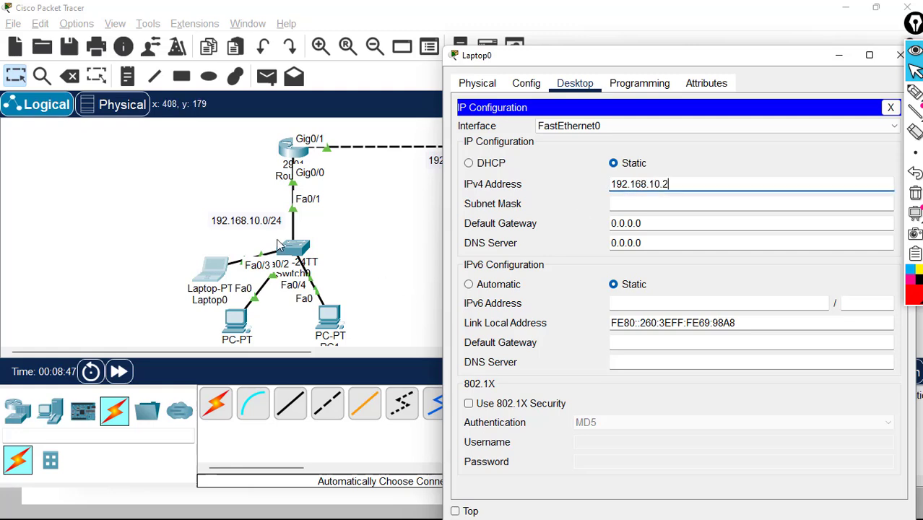
# Give Laptop0 the subnet mask 255.255.255.0 and default gateway 192.168.10.1, and close its configuration window
pyautogui.click(635, 204)
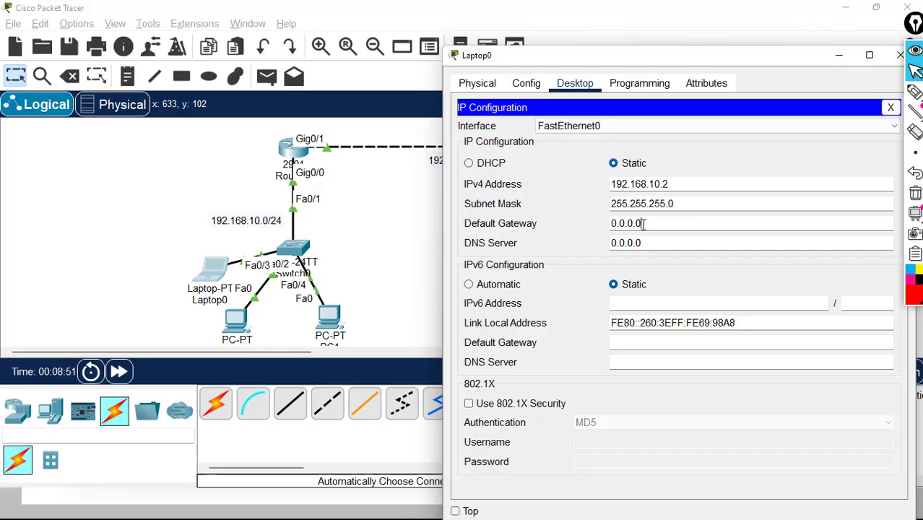
pyautogui.moveTo(646, 223); pyautogui.dragTo(609, 223)
pyautogui.write('192.168.')
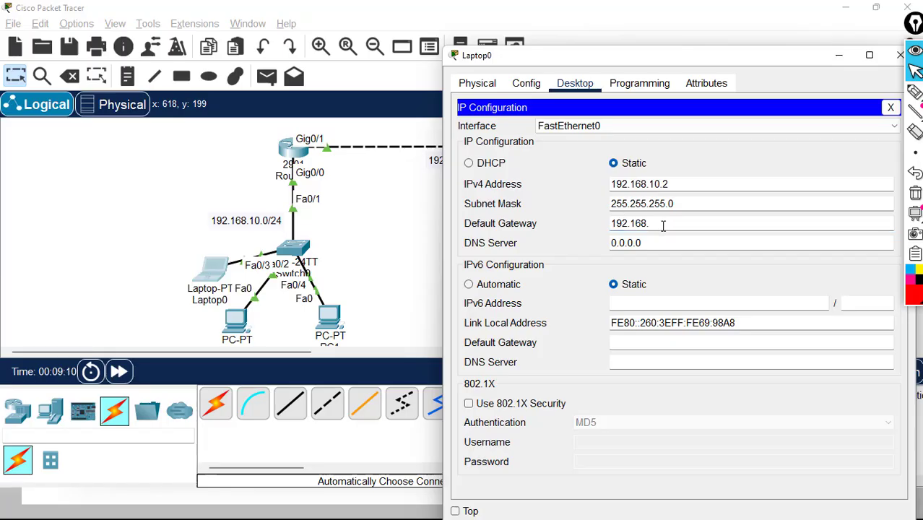
pyautogui.write('10.1')
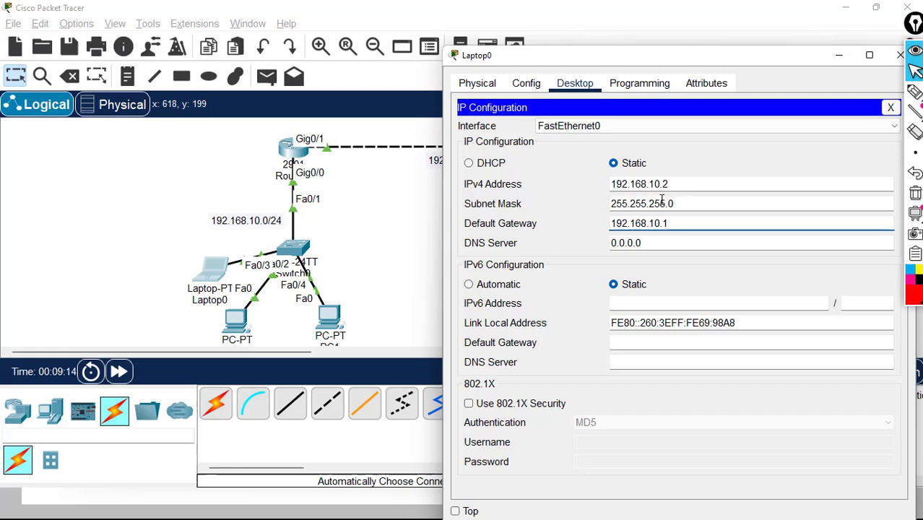
pyautogui.click(902, 57)
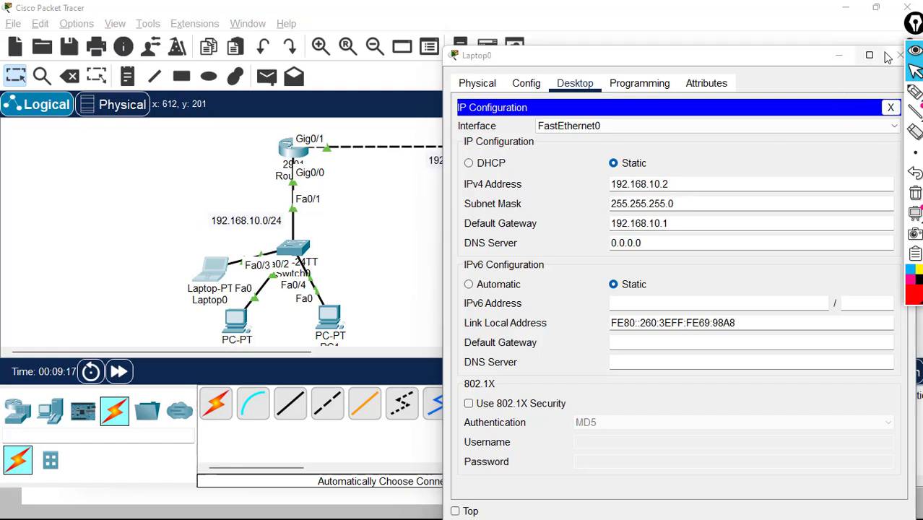
pyautogui.click(890, 106)
pyautogui.click(896, 58)
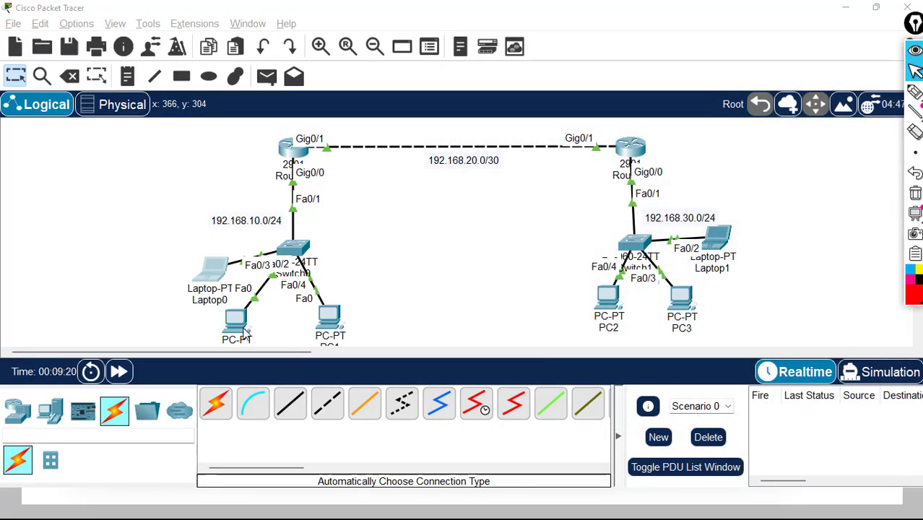
# Open PC0's IP configuration beside the topology and set its static IPv4 address to 192.168.10.3
pyautogui.click(236, 318)
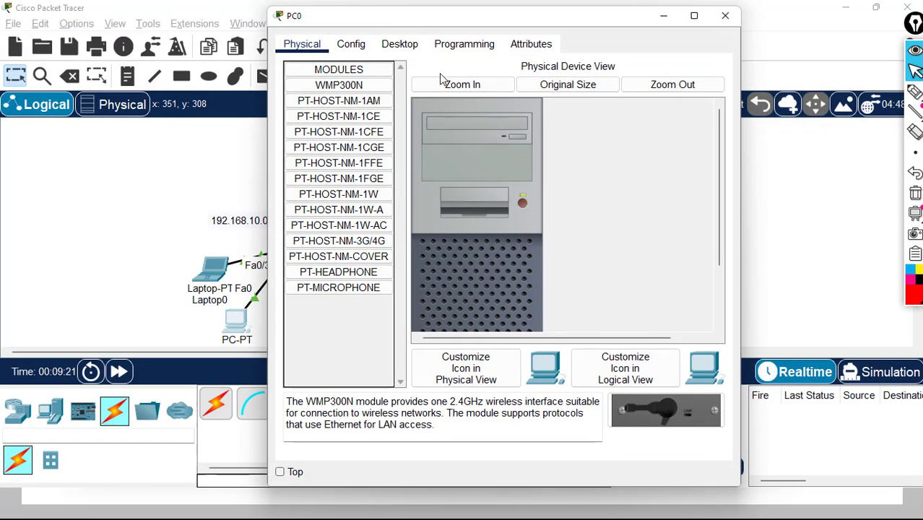
pyautogui.click(400, 44)
pyautogui.moveTo(470, 16); pyautogui.dragTo(690, 45)
pyautogui.click(565, 155)
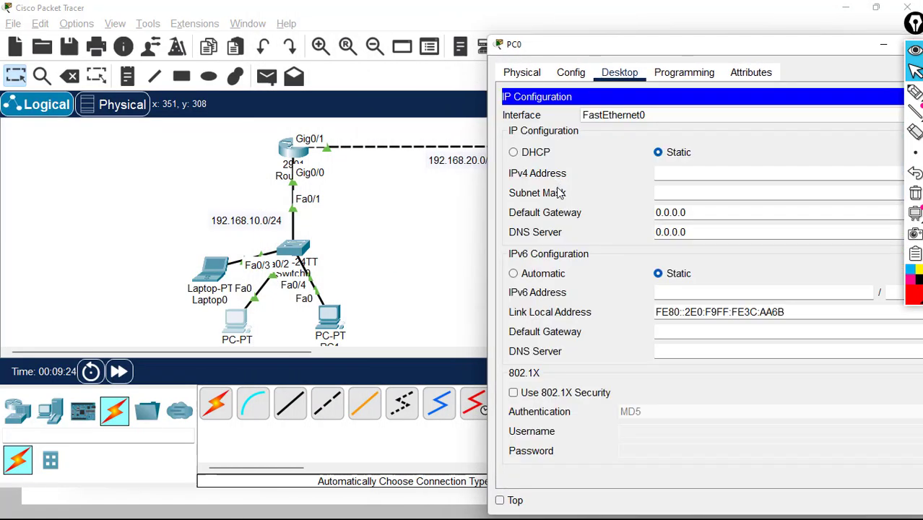
pyautogui.click(676, 168)
pyautogui.write('192.168.10.3')
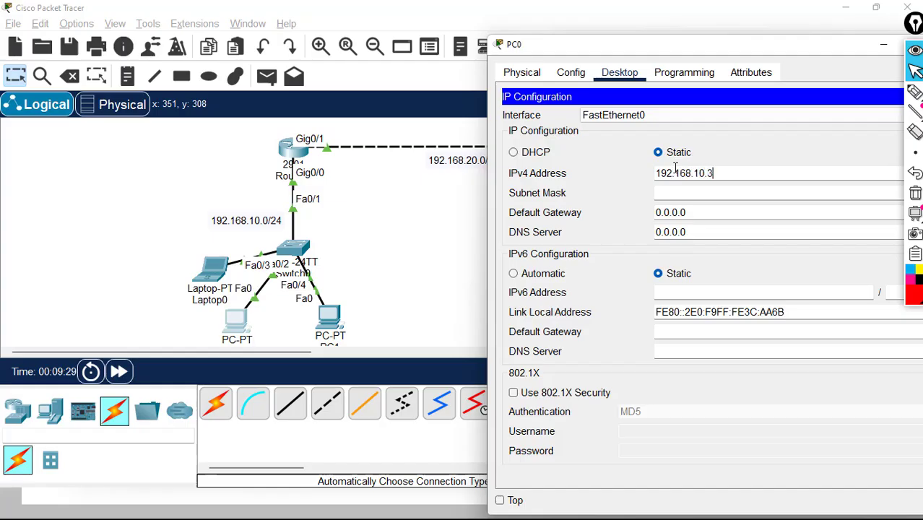
# Give PC0 the subnet mask 255.255.255.0 and default gateway 192.168.10.1, and close its configuration window
pyautogui.click(682, 193)
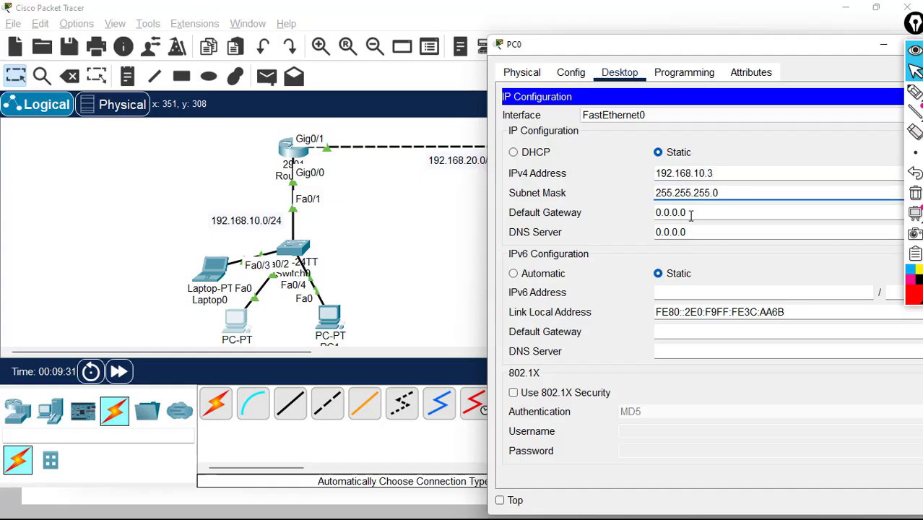
pyautogui.moveTo(684, 213); pyautogui.dragTo(642, 217)
pyautogui.write('192.168.1')
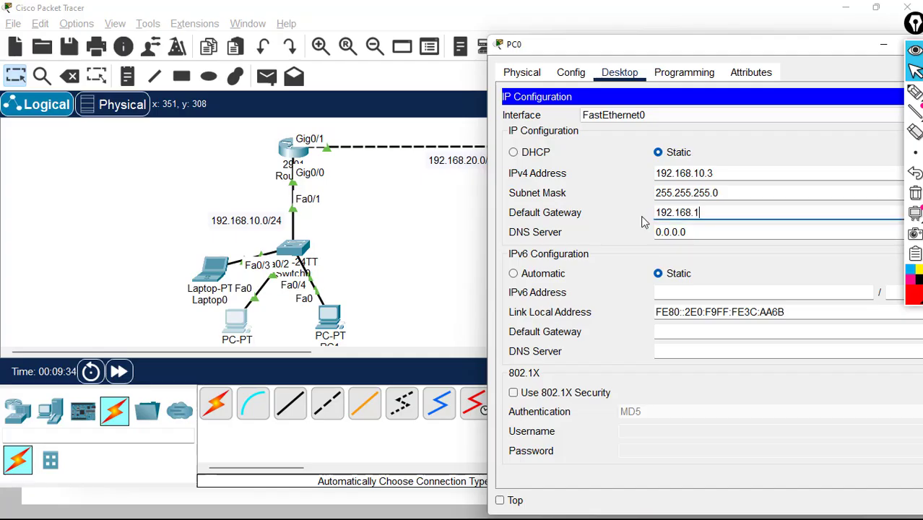
pyautogui.write('0.1')
pyautogui.moveTo(795, 47); pyautogui.dragTo(656, 73)
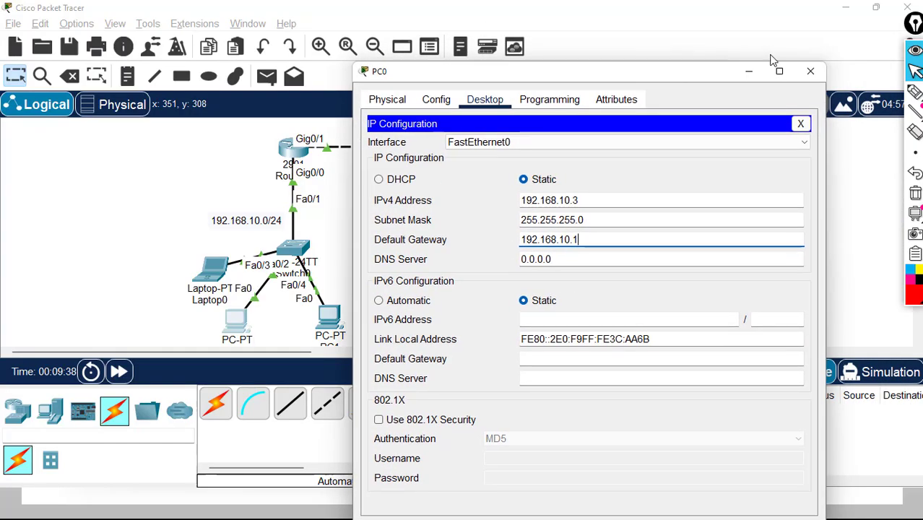
pyautogui.click(808, 72)
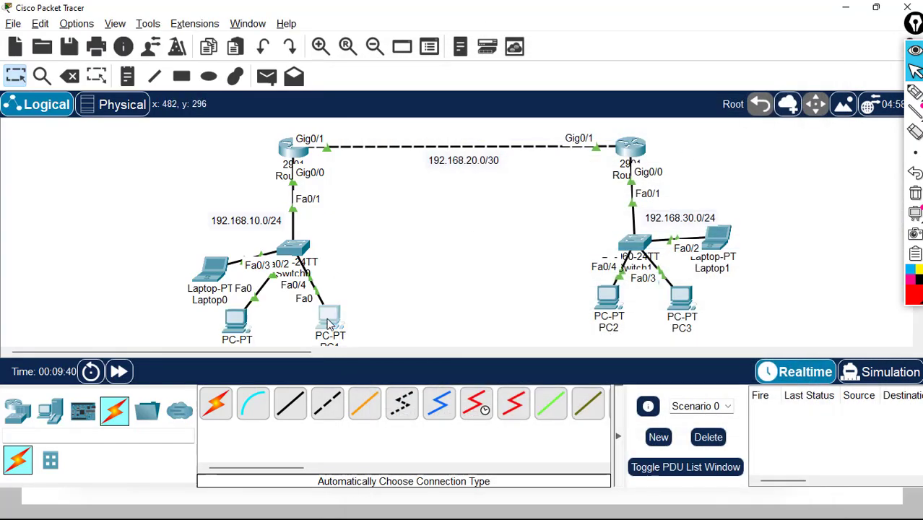
# Open PC1's IP configuration beside the topology and set its static IPv4 address to 192.168.10.4
pyautogui.click(328, 322)
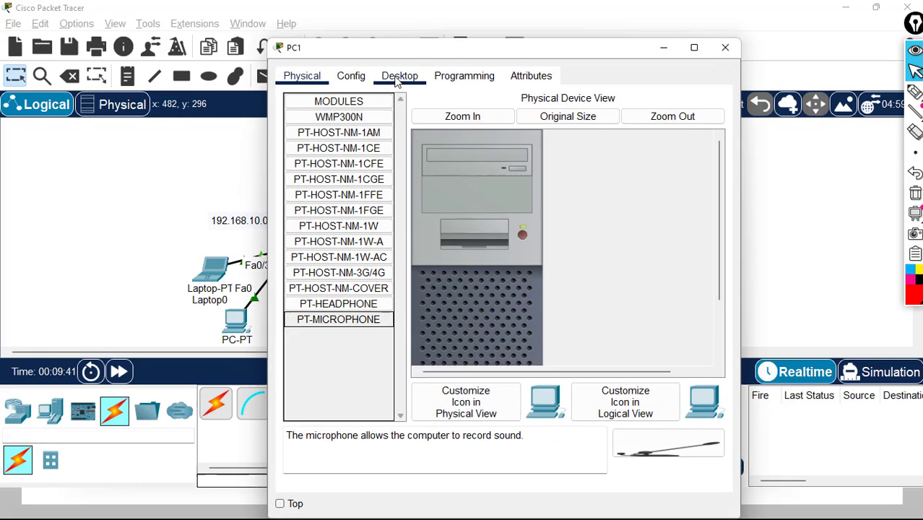
pyautogui.click(400, 75)
pyautogui.click(326, 145)
pyautogui.moveTo(504, 50); pyautogui.dragTo(692, 34)
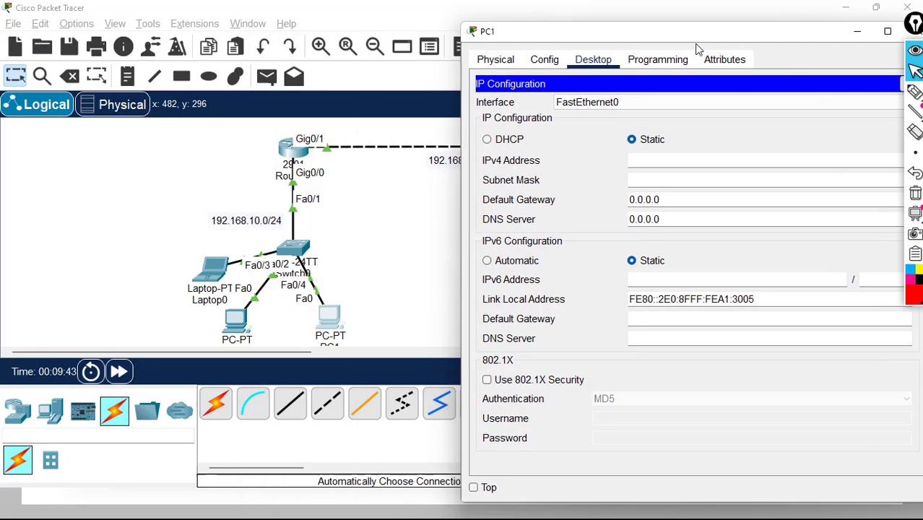
pyautogui.click(642, 161)
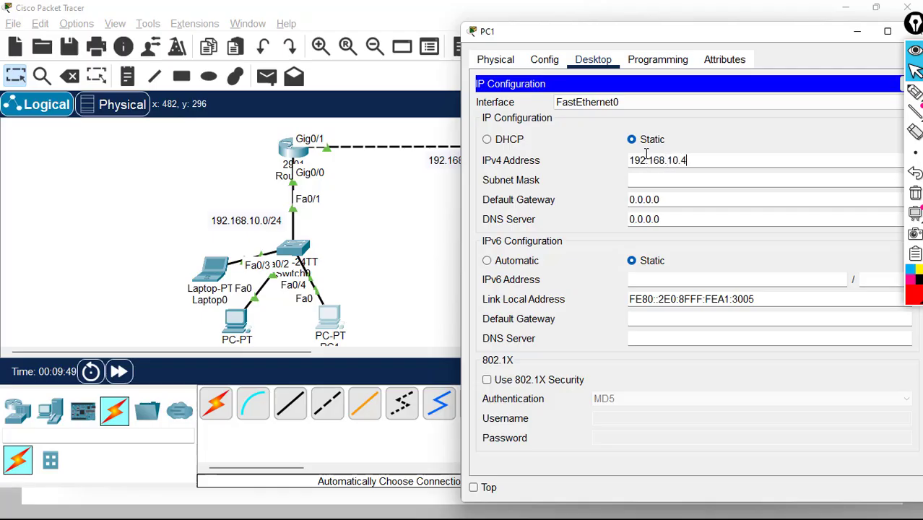
# Give PC1 the subnet mask 255.255.255.0 and the default gateway 192.168.10.1
pyautogui.click(642, 181)
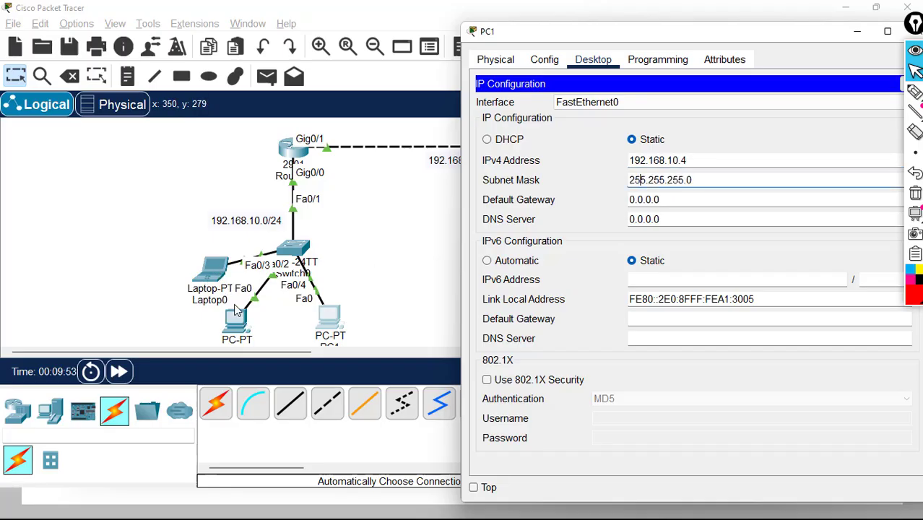
pyautogui.press('Tab')
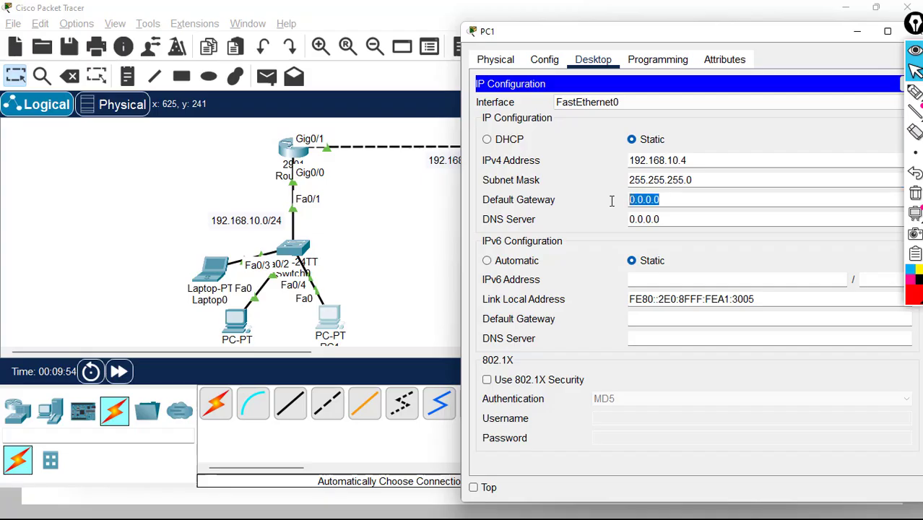
pyautogui.write('192.')
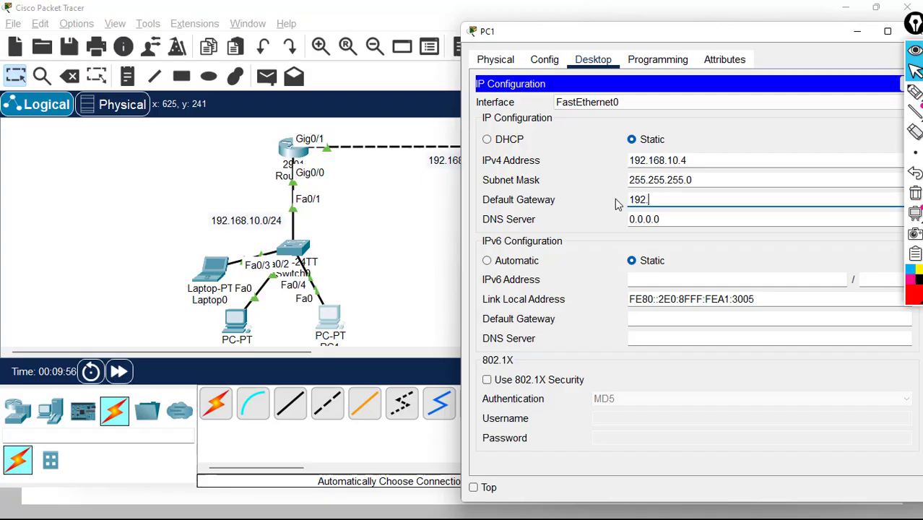
pyautogui.write('168.10.1')
pyautogui.moveTo(786, 33); pyautogui.dragTo(636, 60)
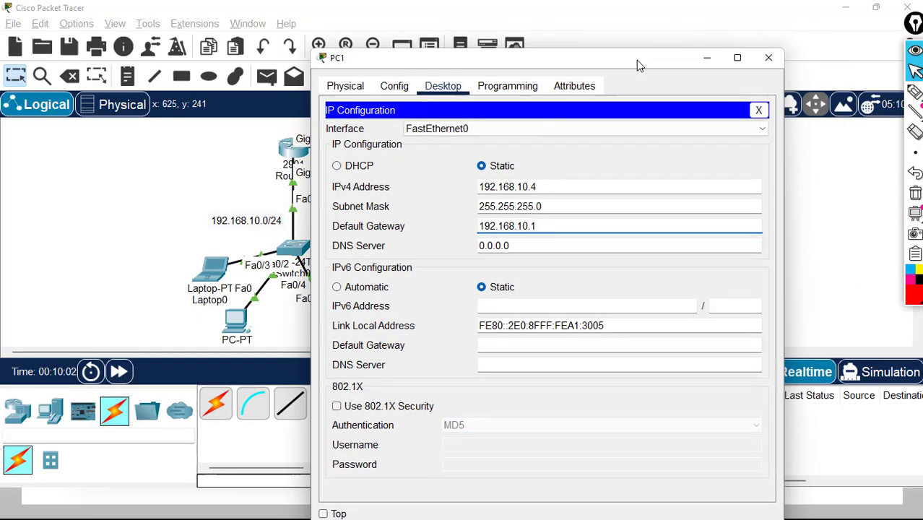
# Close PC1's configuration window and review the addressing of Laptop0, PC0 and PC1 in the topology
pyautogui.click(768, 58)
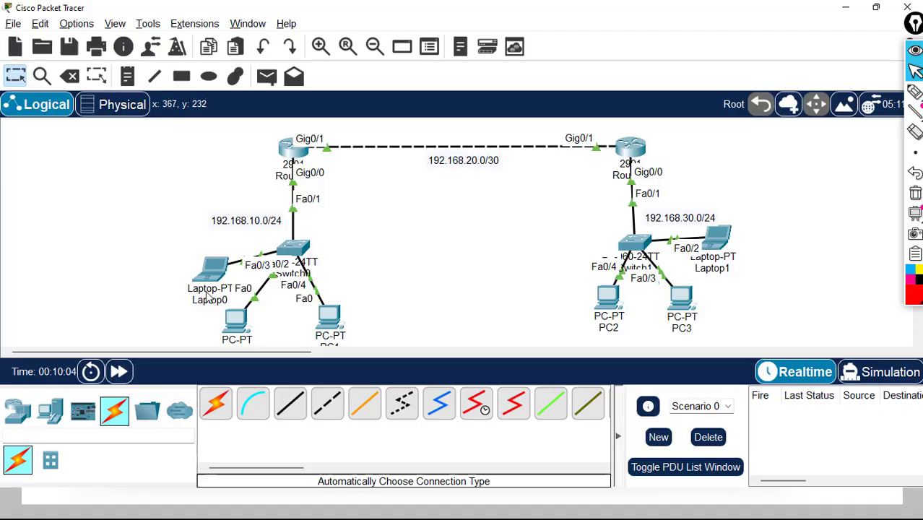
pyautogui.moveTo(211, 271)
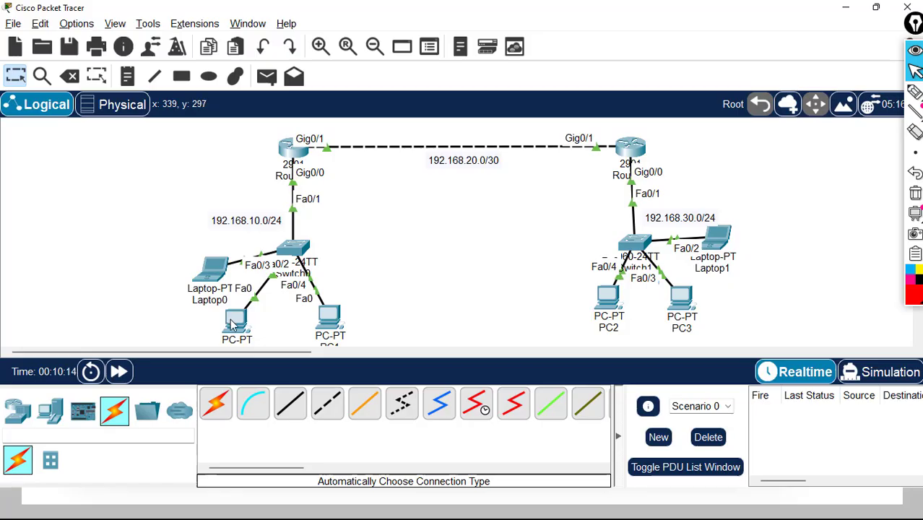
pyautogui.moveTo(232, 325)
pyautogui.moveTo(334, 316)
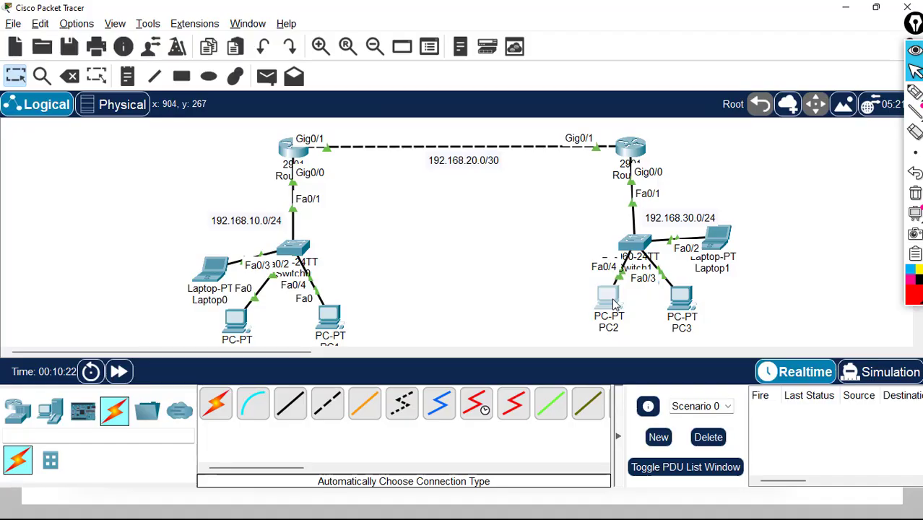
# Open PC2's IP configuration beside the topology and set its static IPv4 address to 192.168.30.2
pyautogui.click(613, 304)
pyautogui.moveTo(534, 21); pyautogui.dragTo(303, 37)
pyautogui.click(154, 64)
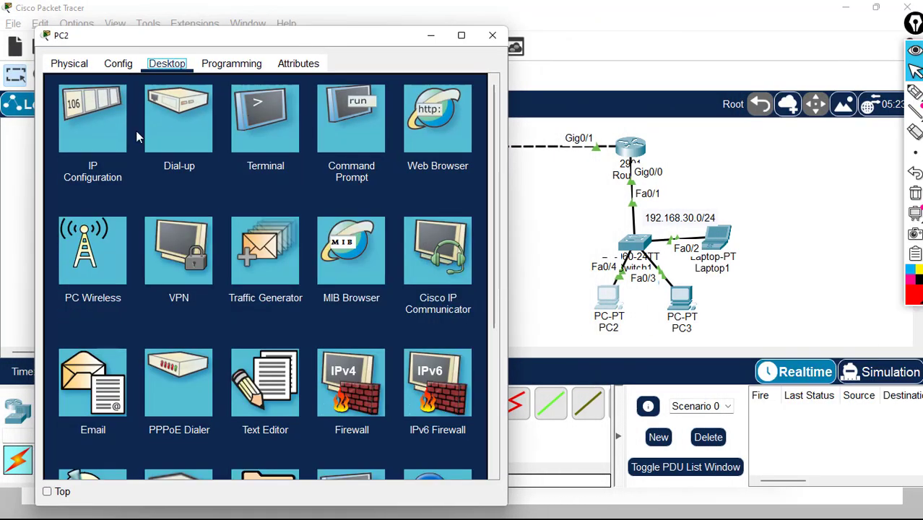
pyautogui.click(123, 133)
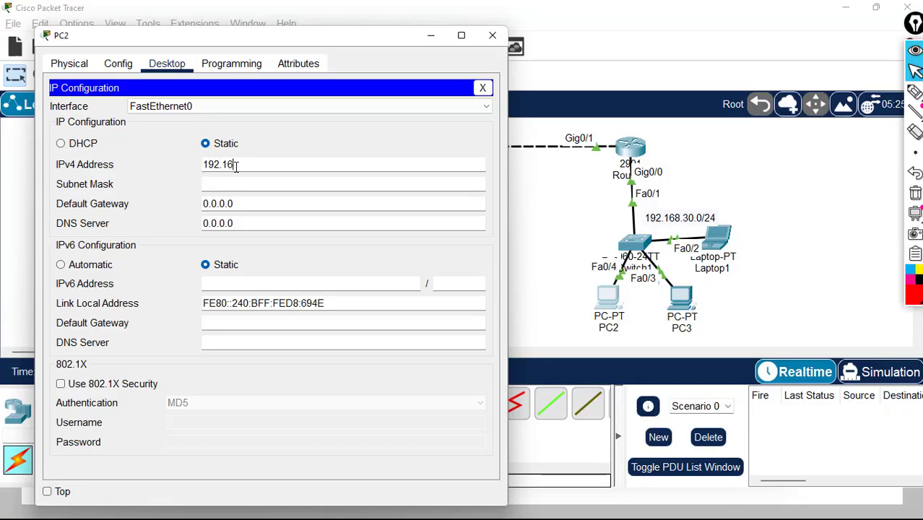
pyautogui.click(237, 168)
pyautogui.write('192.168.30.2')
# Give PC2 the subnet mask 255.255.255.0 and default gateway 192.168.30.1, and close its configuration window
pyautogui.click(223, 180)
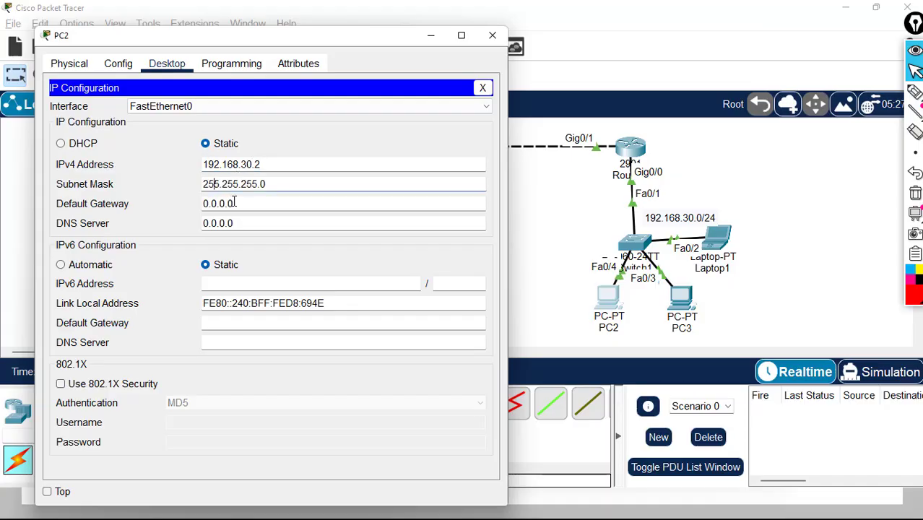
pyautogui.click(235, 204)
pyautogui.moveTo(234, 204); pyautogui.dragTo(201, 194)
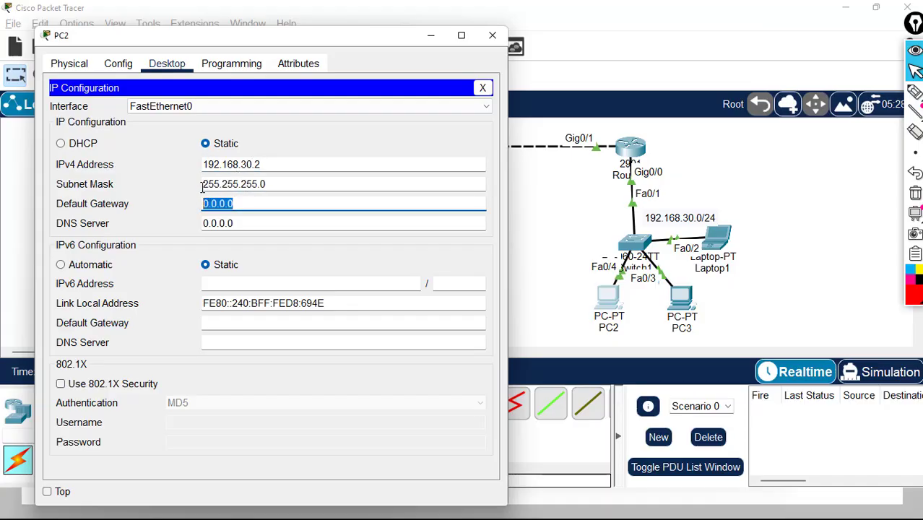
pyautogui.write('192.168.30.1')
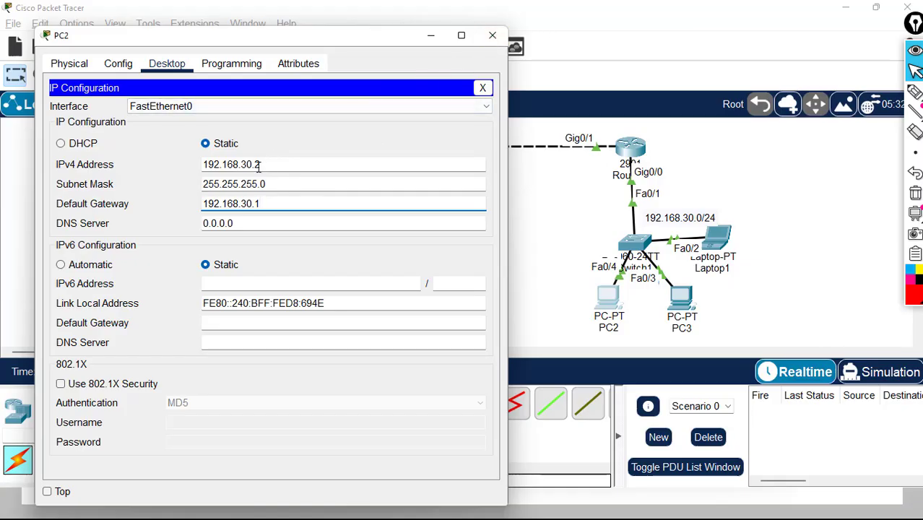
pyautogui.moveTo(253, 165); pyautogui.dragTo(163, 164)
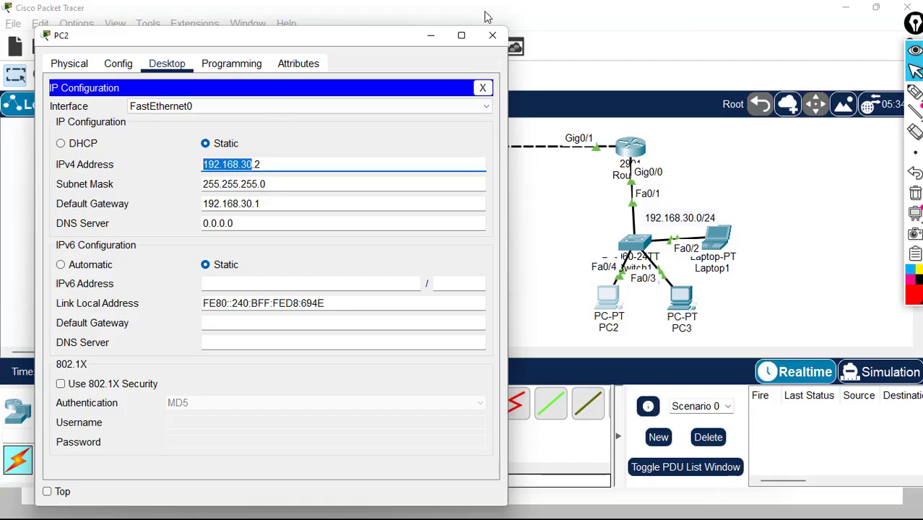
pyautogui.click(493, 34)
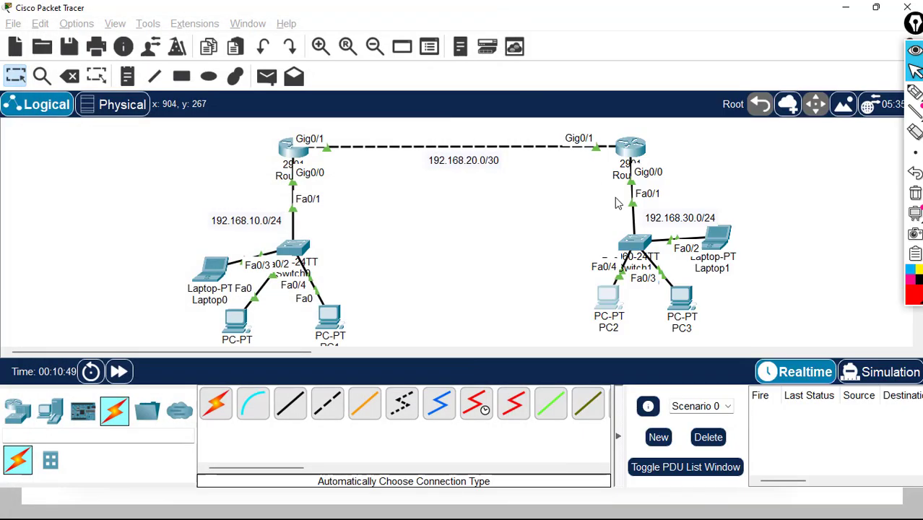
# Open PC3's IP configuration beside the topology and set its static IPv4 address to 192.168.30.3
pyautogui.click(679, 298)
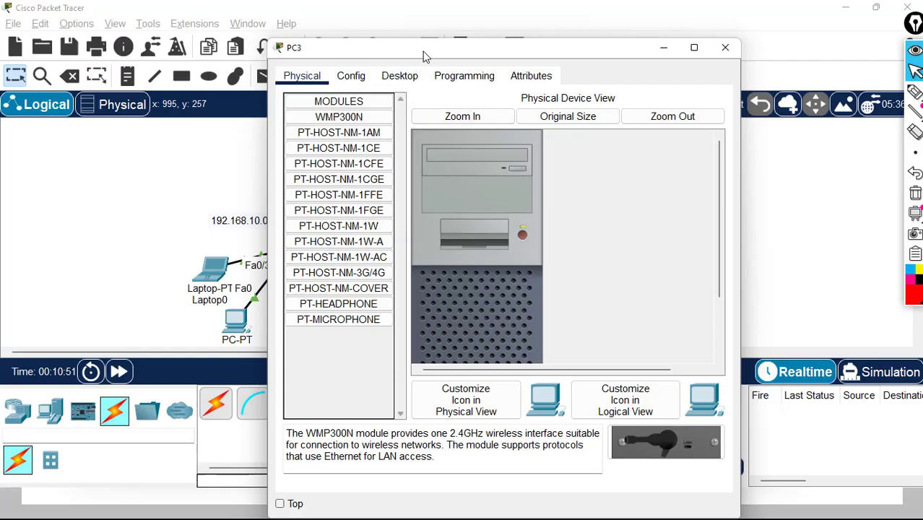
pyautogui.moveTo(424, 51); pyautogui.dragTo(170, 58)
pyautogui.click(131, 87)
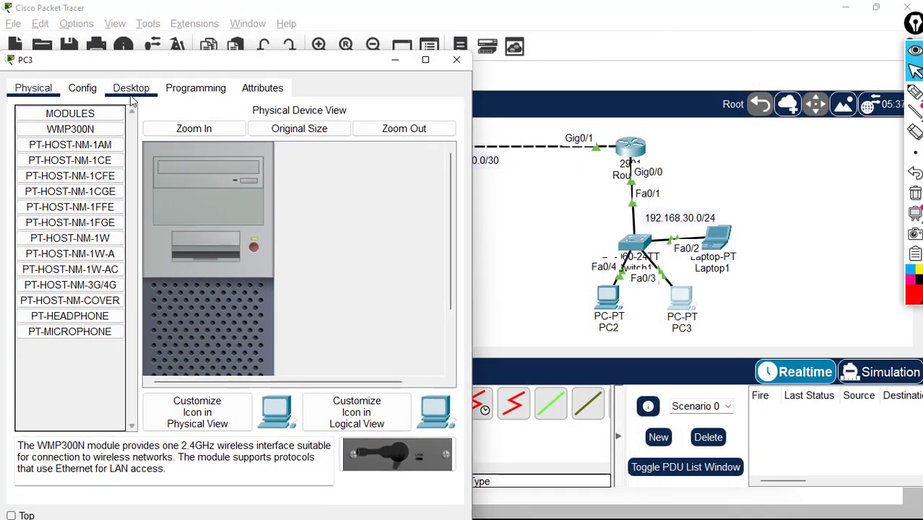
pyautogui.click(74, 144)
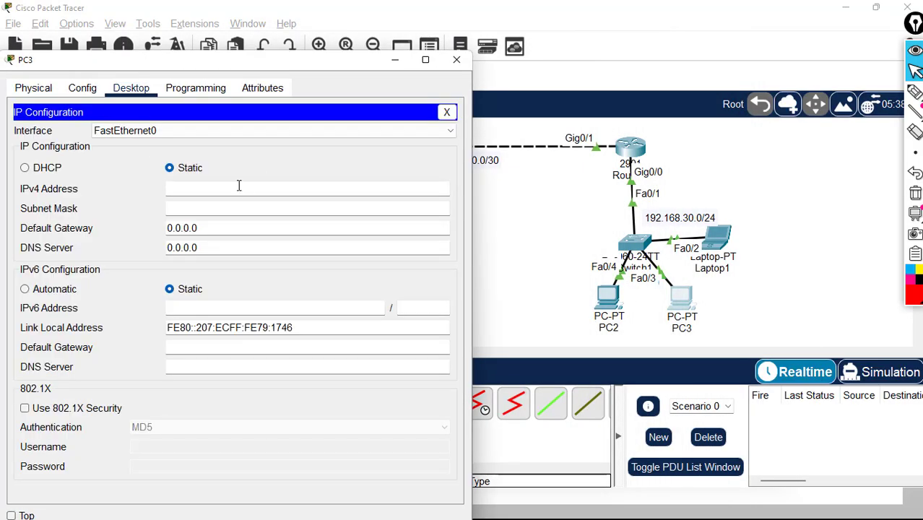
pyautogui.click(238, 185)
pyautogui.write('192.168.30.3')
# Give PC3 the subnet mask 255.255.255.0 and default gateway 192.168.30.1, and close its configuration window
pyautogui.click(223, 203)
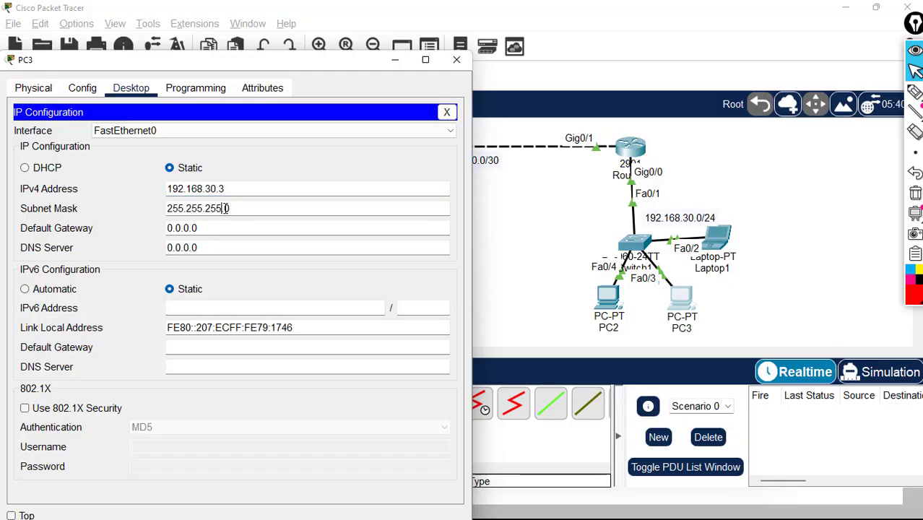
pyautogui.moveTo(215, 228); pyautogui.dragTo(174, 224)
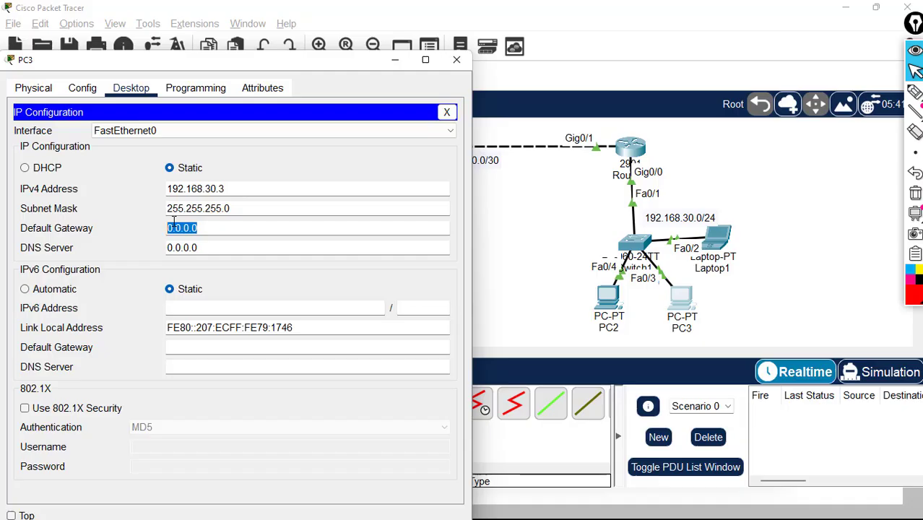
pyautogui.write('192.168.30.1')
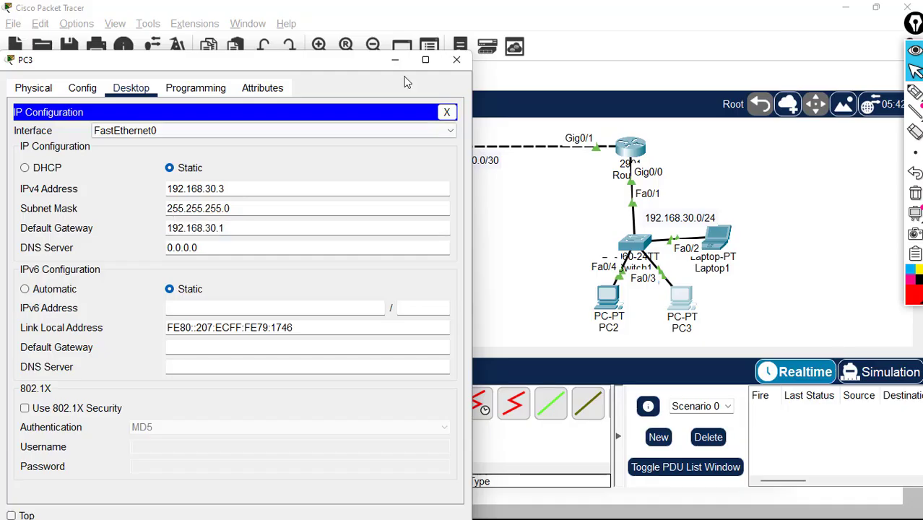
pyautogui.click(454, 61)
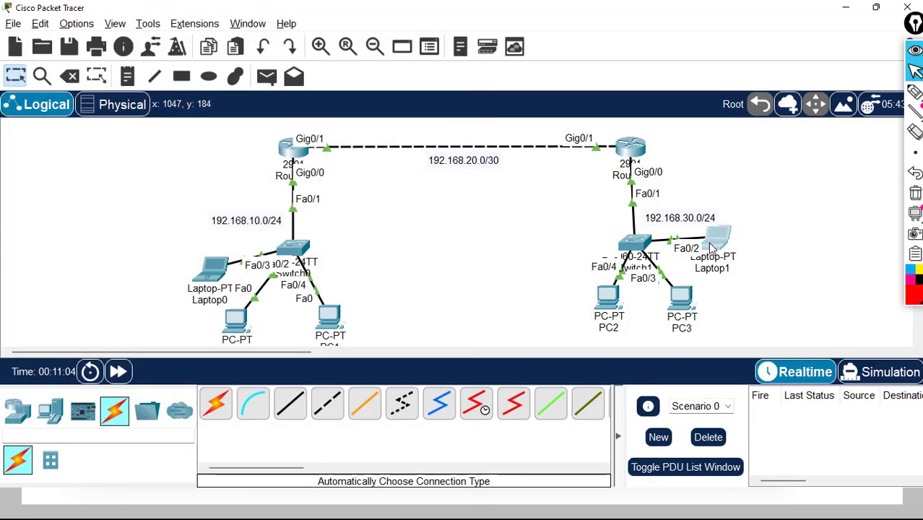
# Open Laptop1's IP configuration beside the topology and set its static IPv4 address to 192.168.30.4
pyautogui.click(719, 240)
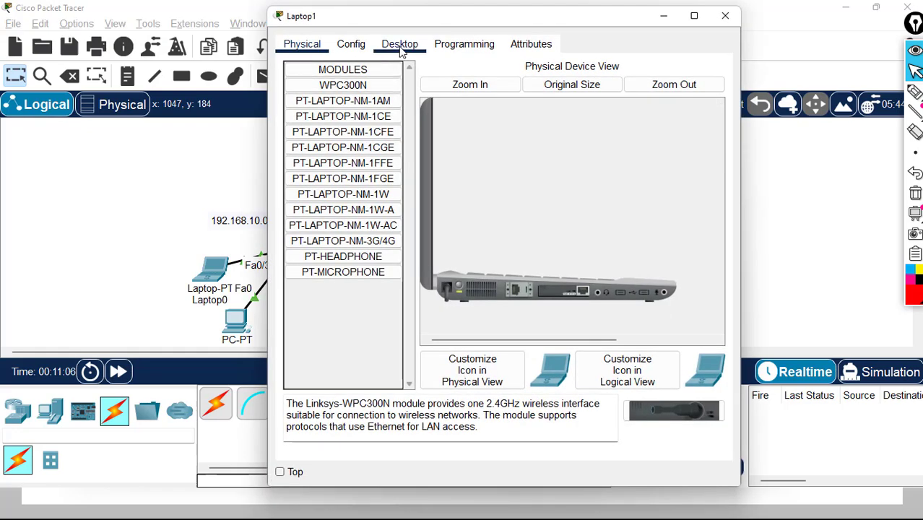
pyautogui.click(400, 45)
pyautogui.click(310, 101)
pyautogui.moveTo(390, 24); pyautogui.dragTo(176, 79)
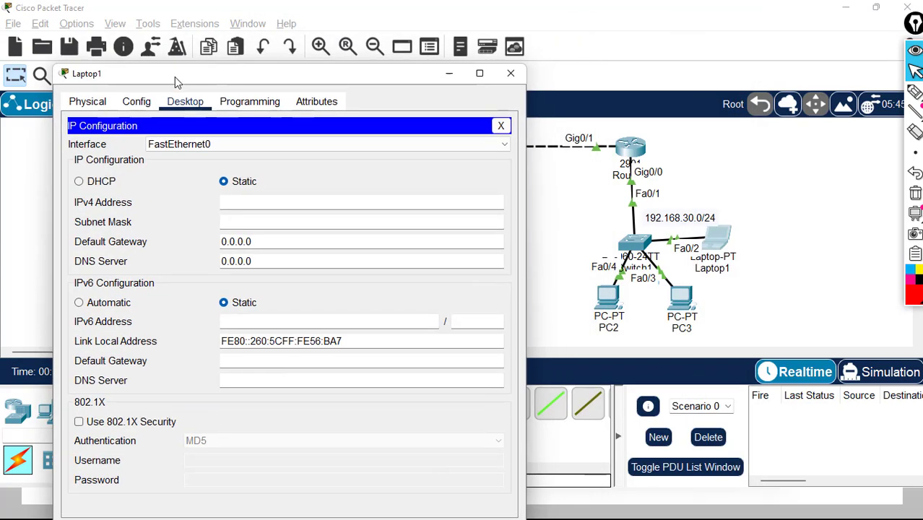
pyautogui.click(234, 204)
pyautogui.write('192.168.30.4')
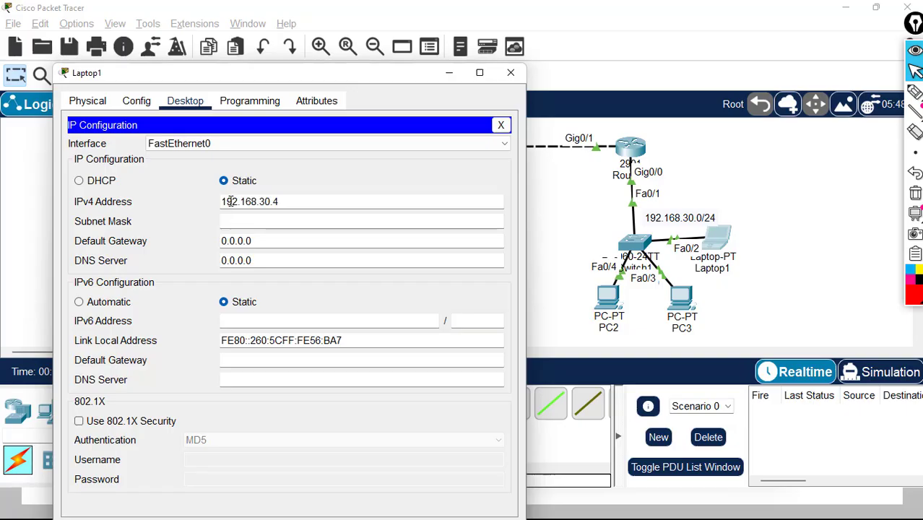
# Give Laptop1 the subnet mask 255.255.255.0 and its default gateway in the 192.168.30 network, and close its configuration window
pyautogui.click(241, 224)
pyautogui.write('255.255.255.0')
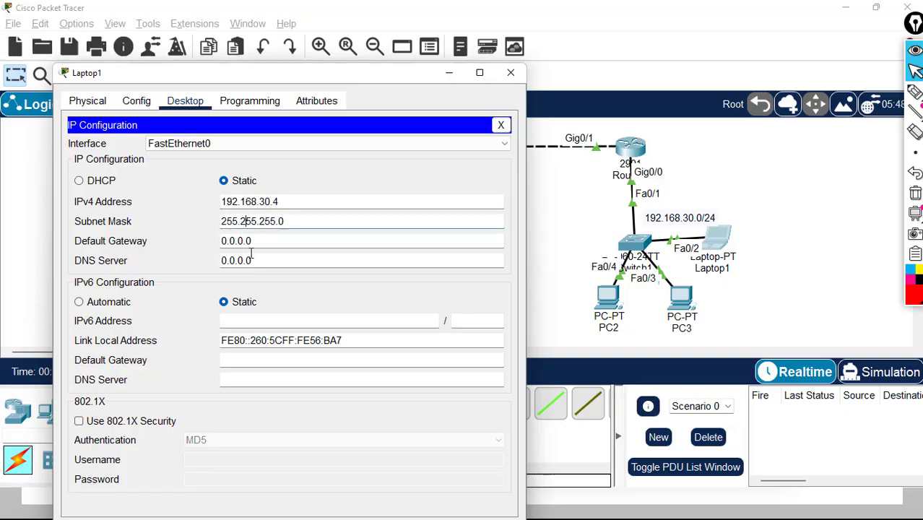
pyautogui.press('Tab')
pyautogui.write('192.168.30')
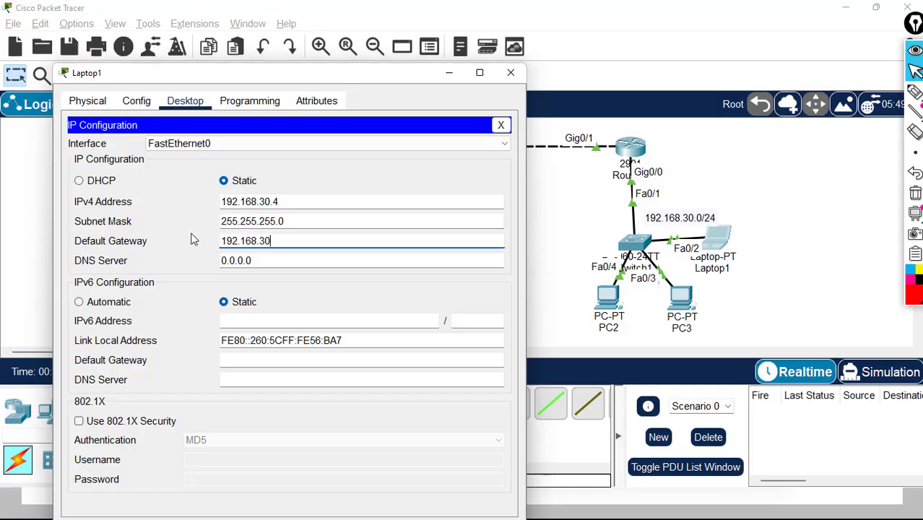
pyautogui.click(510, 73)
# Move PC2 and PC3 farther apart below Switch1 and check their addressing in the topology
pyautogui.moveTo(604, 306); pyautogui.dragTo(575, 319)
pyautogui.moveTo(688, 307); pyautogui.dragTo(711, 315)
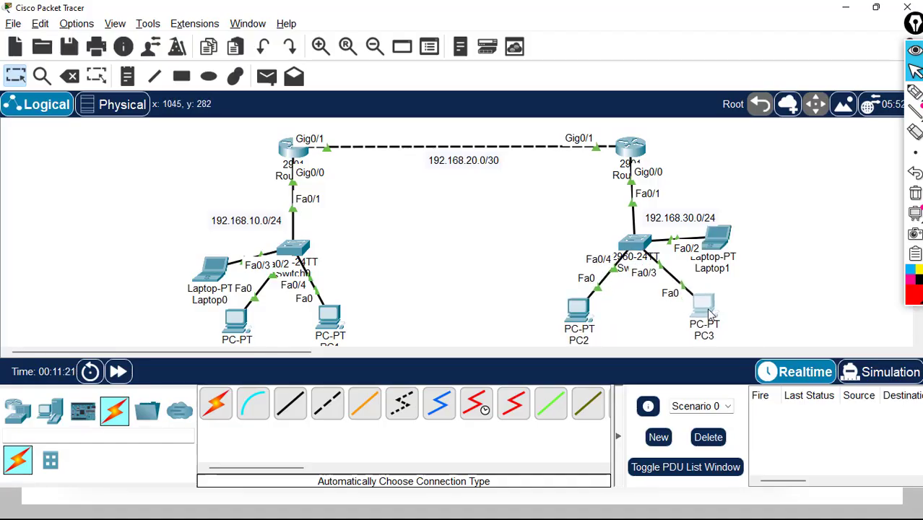
pyautogui.moveTo(580, 314)
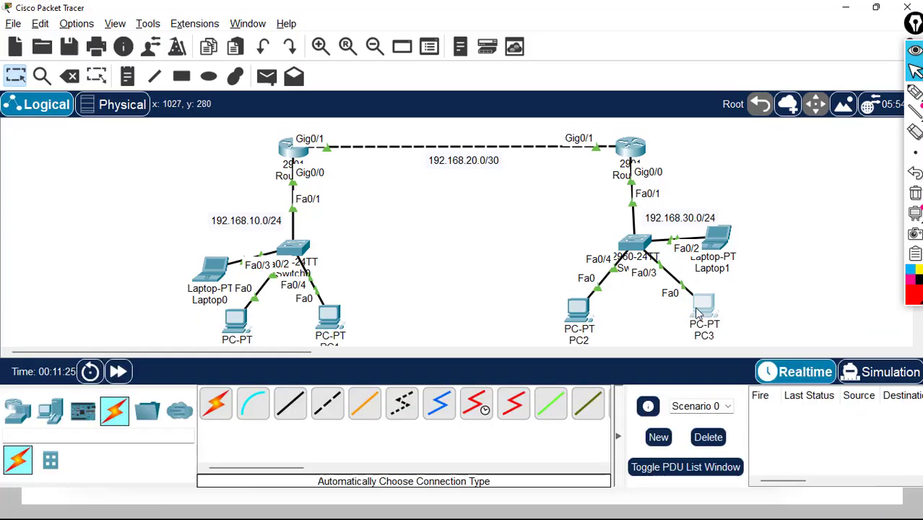
pyautogui.moveTo(701, 312)
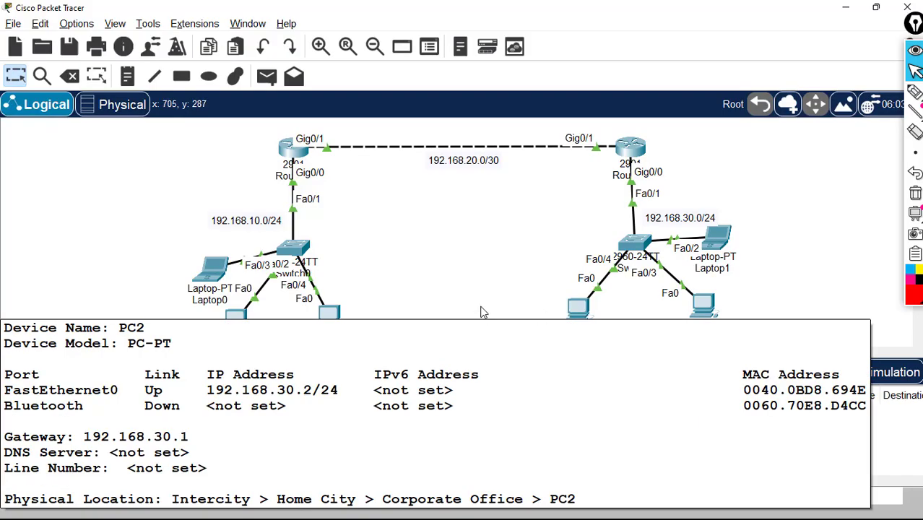
# Open Laptop0's command prompt beside the topology and ping PC2 at 192.168.30.2
pyautogui.click(214, 273)
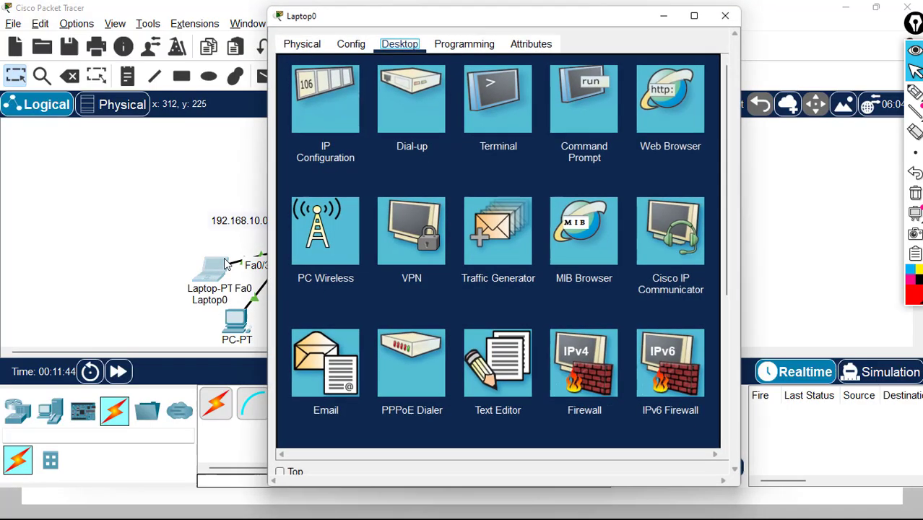
pyautogui.click(571, 107)
pyautogui.moveTo(556, 35); pyautogui.dragTo(297, 115)
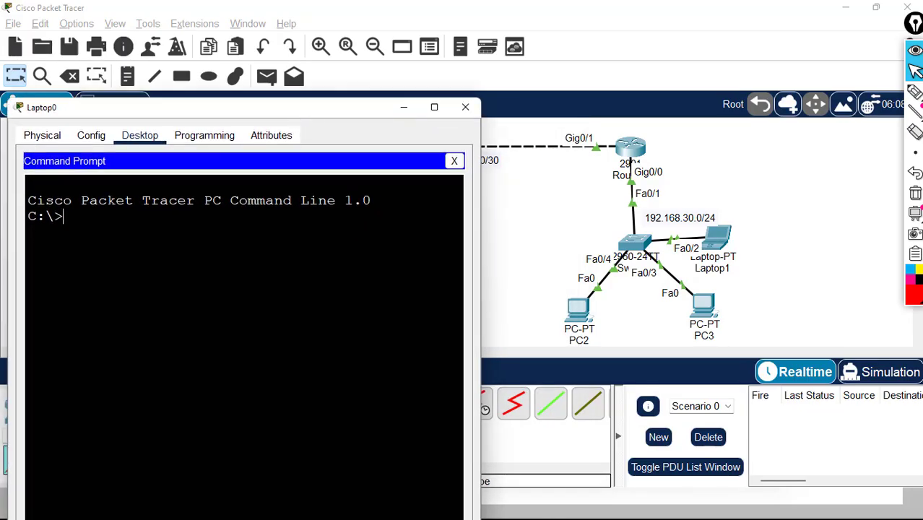
pyautogui.write('ping 192.168')
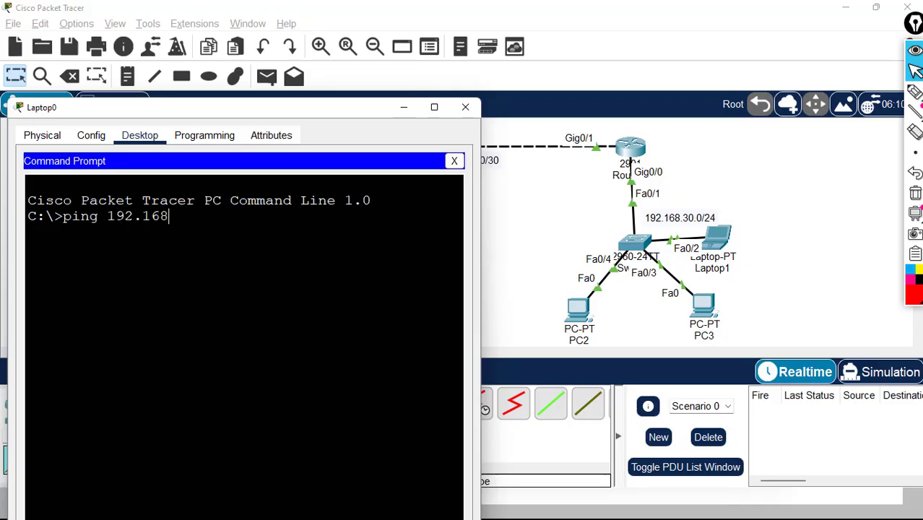
pyautogui.write('.30.2')
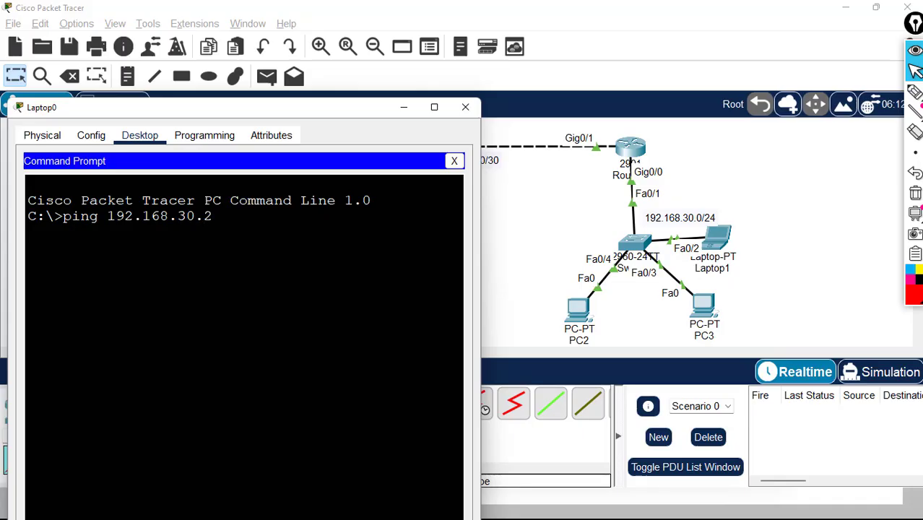
pyautogui.press('Return')
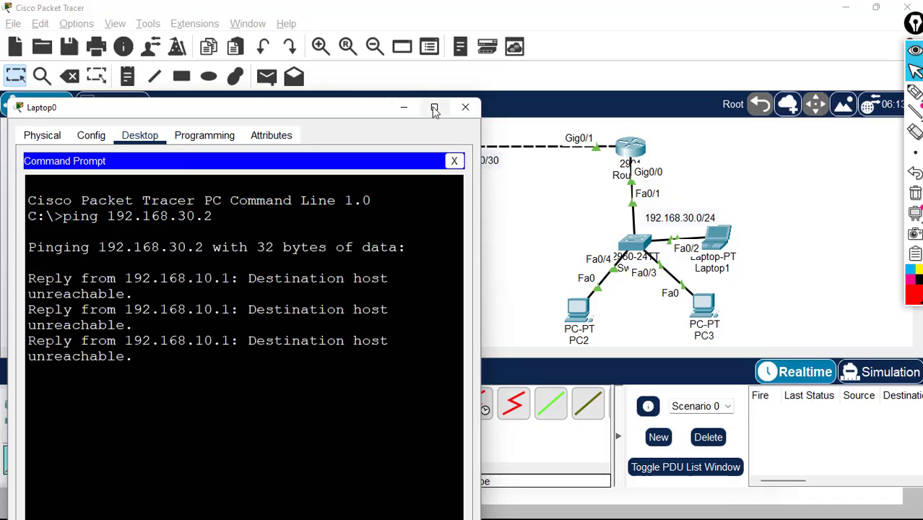
# Maximize Laptop0's window and examine the ping replies, including their source address and status message
pyautogui.click(434, 106)
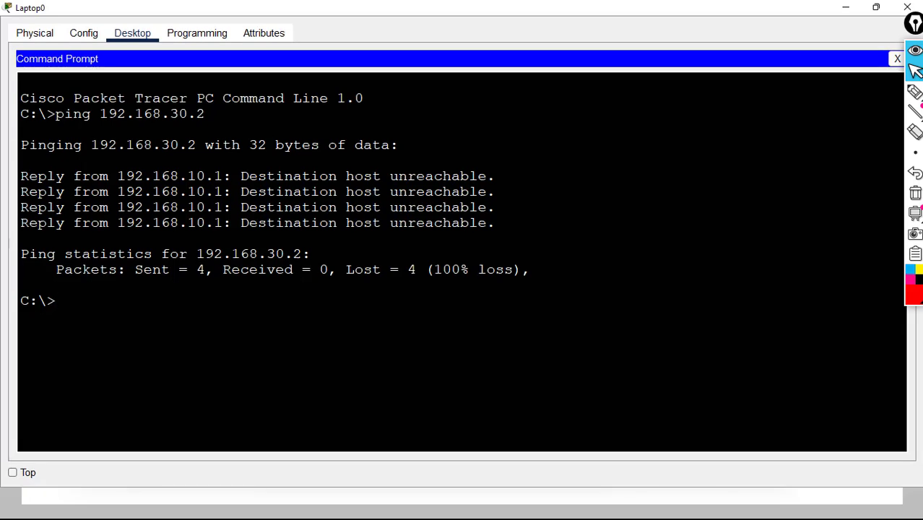
pyautogui.moveTo(240, 177); pyautogui.dragTo(487, 176)
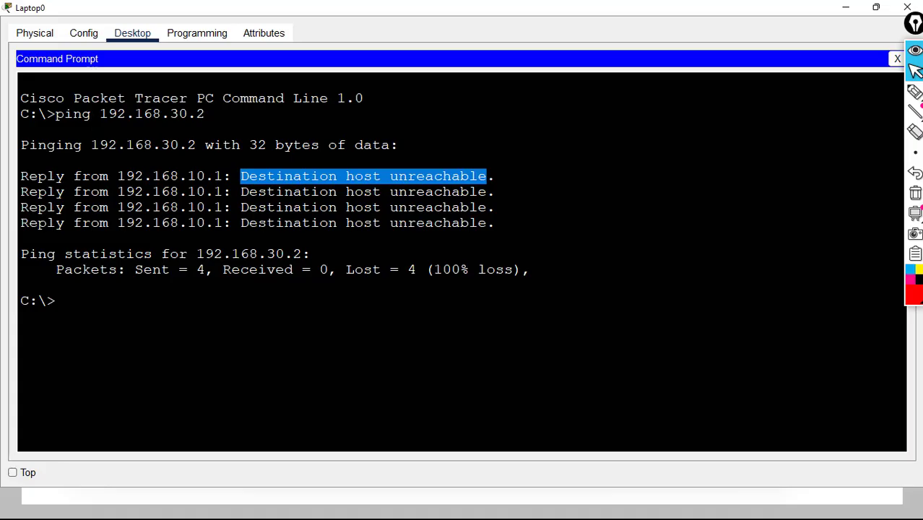
pyautogui.click(247, 177)
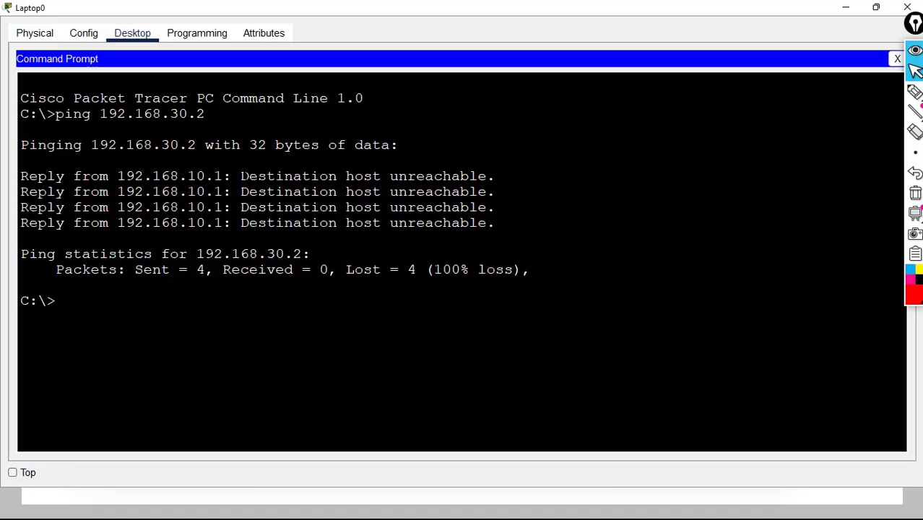
pyautogui.moveTo(240, 177); pyautogui.dragTo(496, 176)
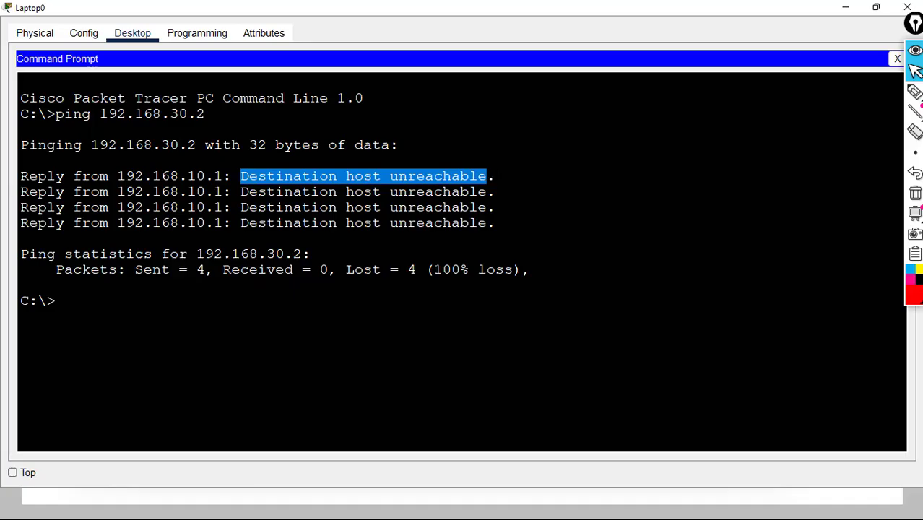
pyautogui.moveTo(117, 176); pyautogui.dragTo(231, 176)
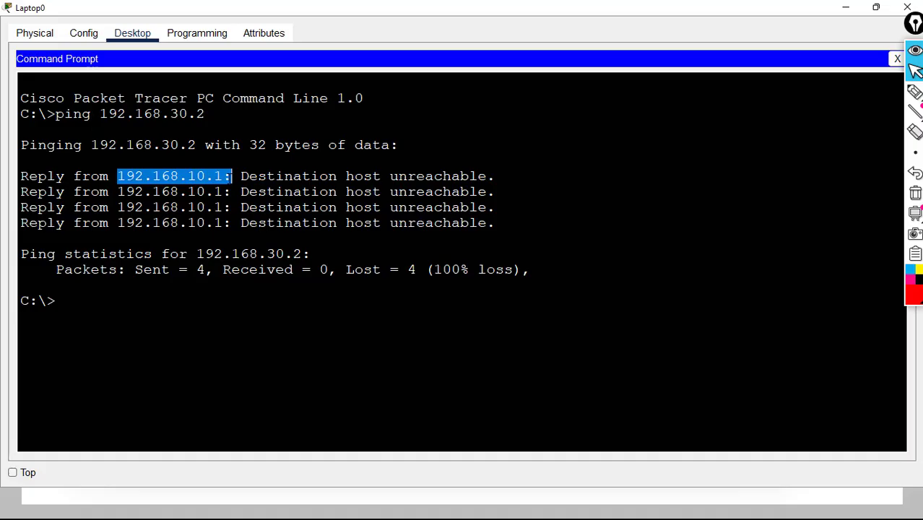
# Set Laptop0's window aside and display Router0's IP routing table with "sh ip route" in its command line
pyautogui.doubleClick(598, 9)
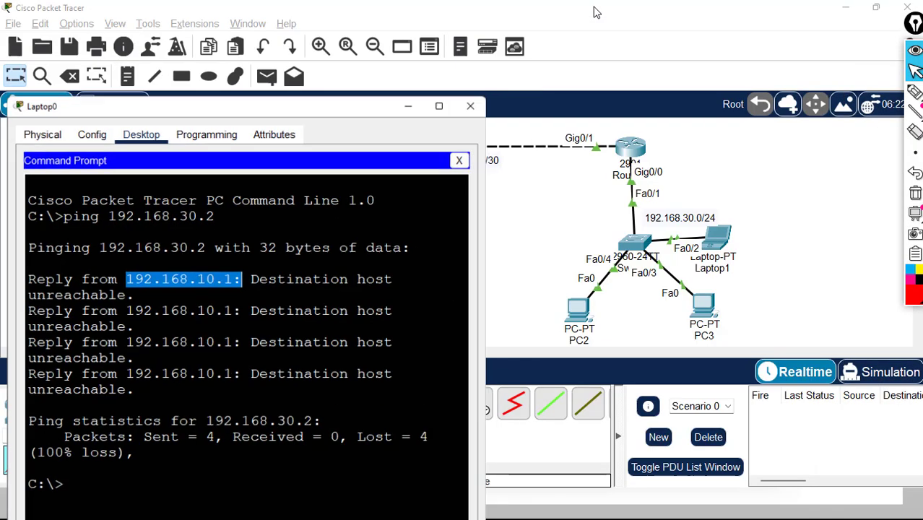
pyautogui.click(404, 107)
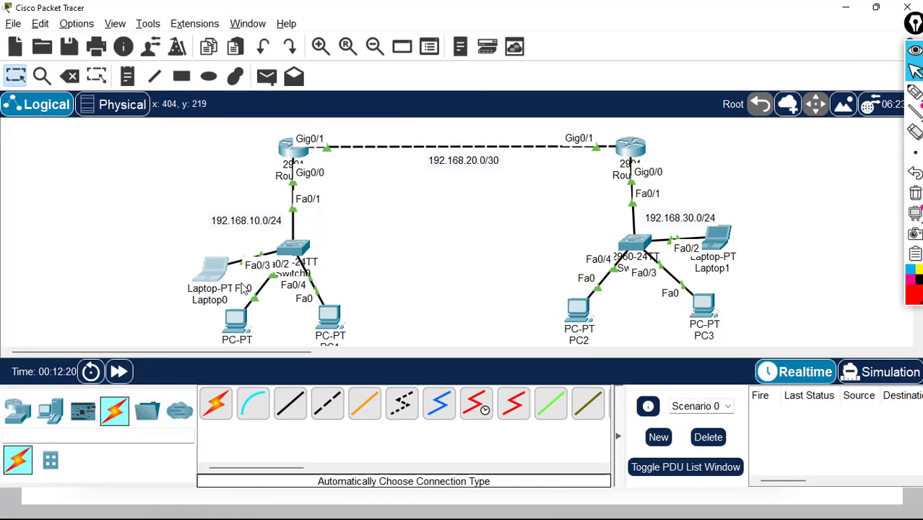
pyautogui.click(298, 157)
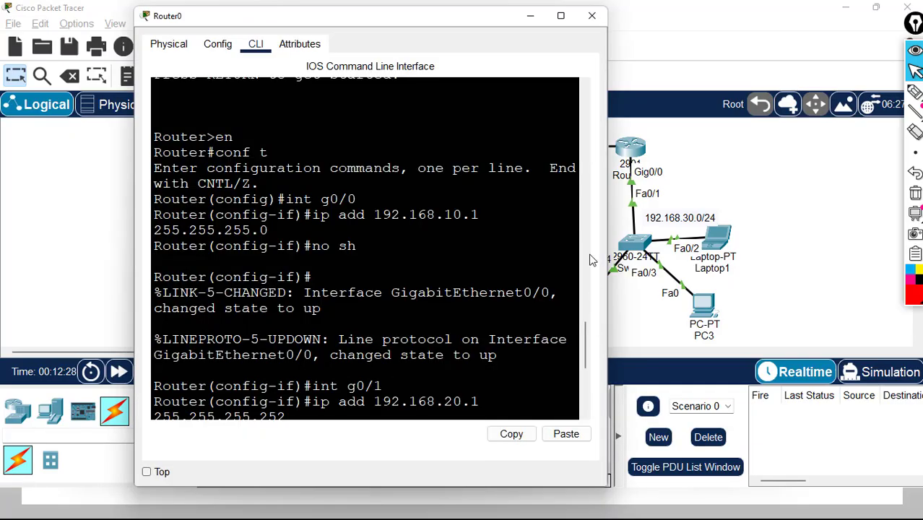
pyautogui.moveTo(588, 349); pyautogui.dragTo(588, 392)
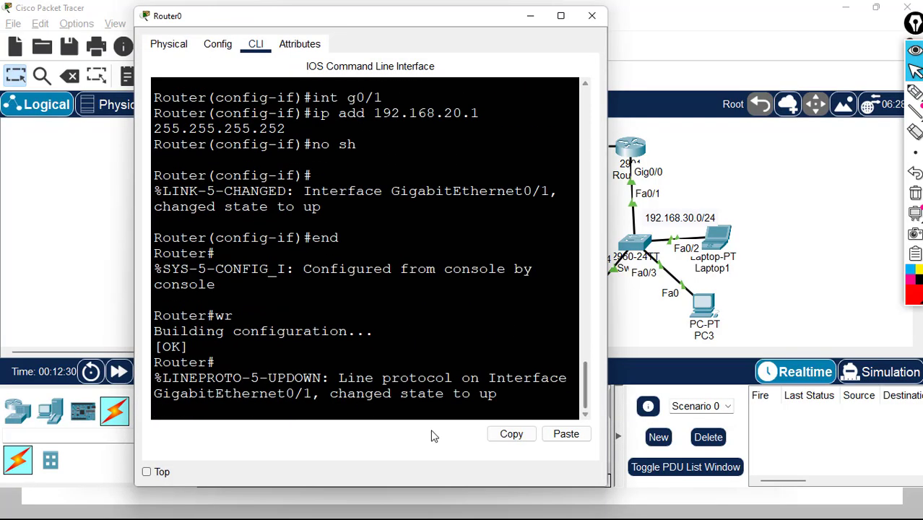
pyautogui.press('Return')
pyautogui.write('sh ip ro')
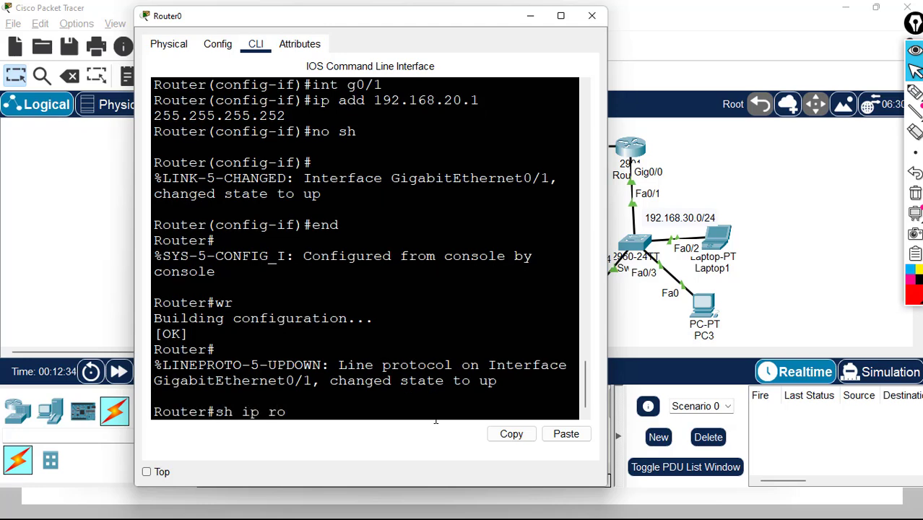
pyautogui.write('ute')
pyautogui.press('Return')
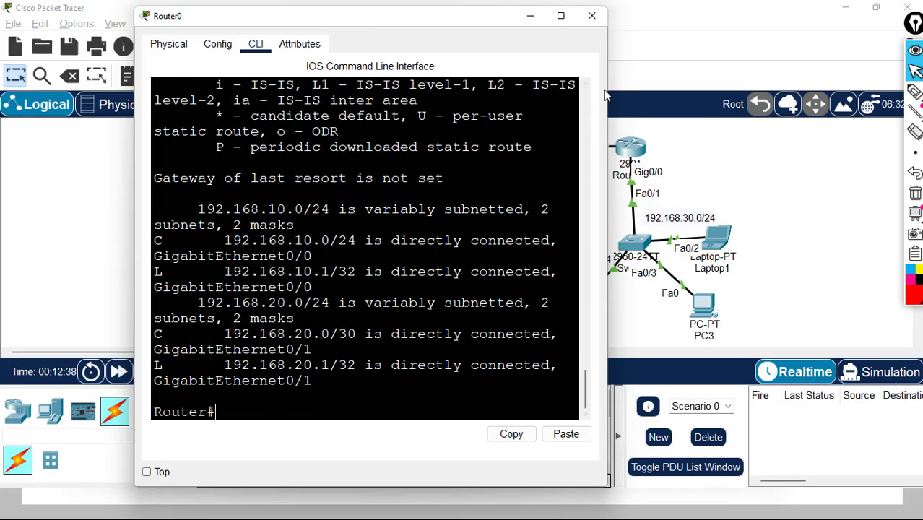
# Widen Router0's window and place it below the inter-router link so the route entries and both routers are visible together
pyautogui.moveTo(606, 91); pyautogui.dragTo(798, 91)
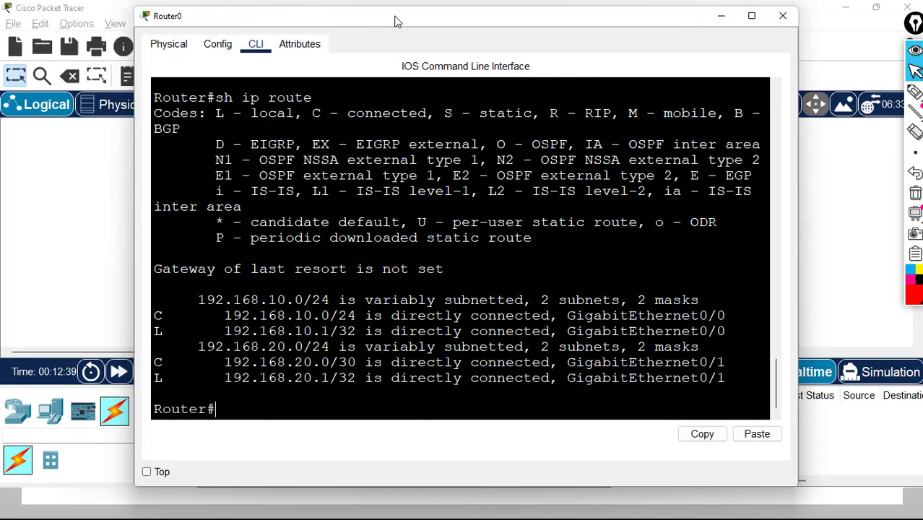
pyautogui.moveTo(402, 7); pyautogui.dragTo(425, 254)
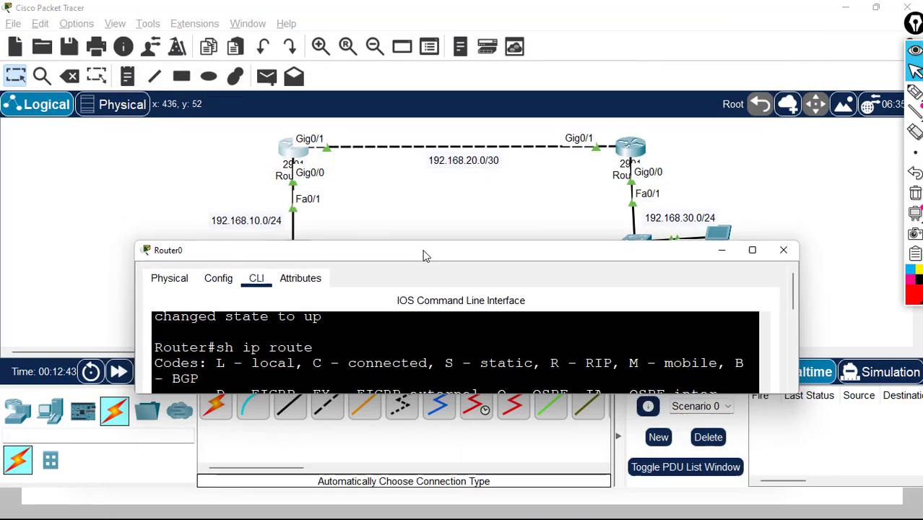
pyautogui.moveTo(792, 288); pyautogui.dragTo(792, 365)
pyautogui.scroll(-5, 767, 321)
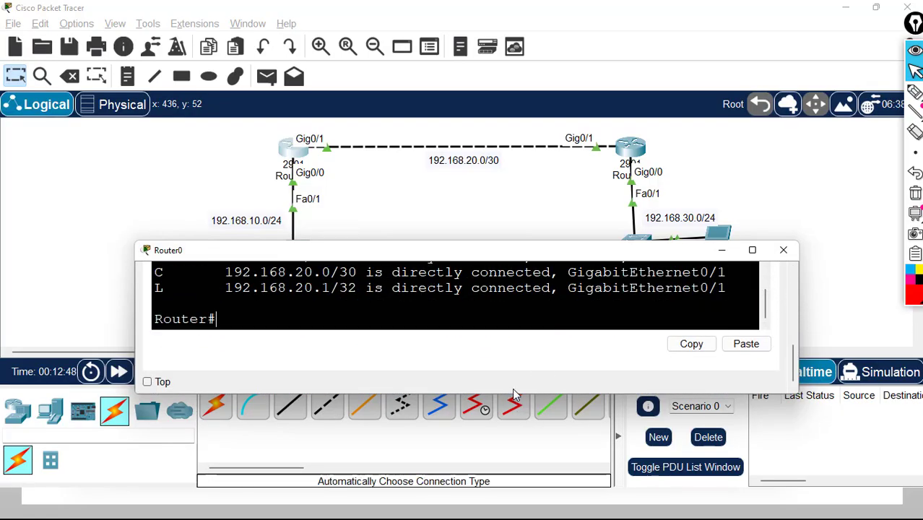
pyautogui.moveTo(508, 394); pyautogui.dragTo(515, 449)
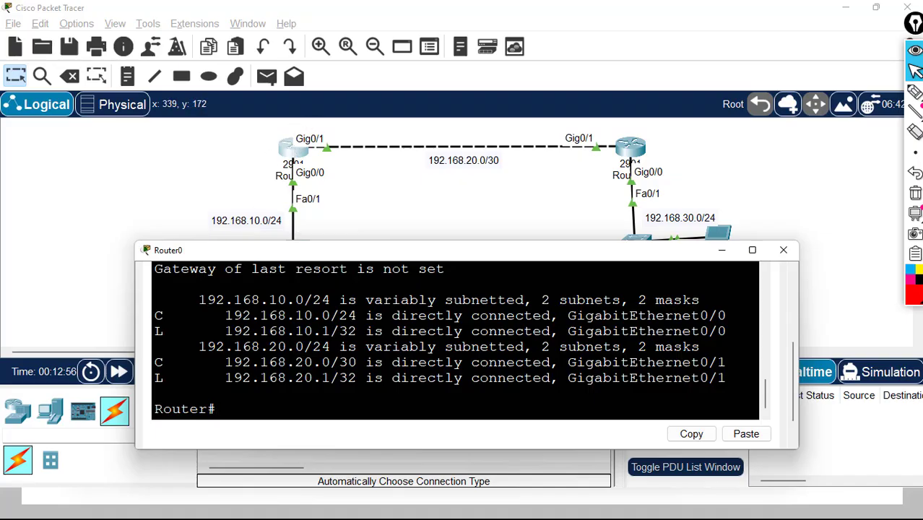
# Examine Router0's directly connected routes, compare them with the 192.168.30.0/24 network label in the topology, and minimize the router window
pyautogui.moveTo(154, 315); pyautogui.dragTo(726, 316)
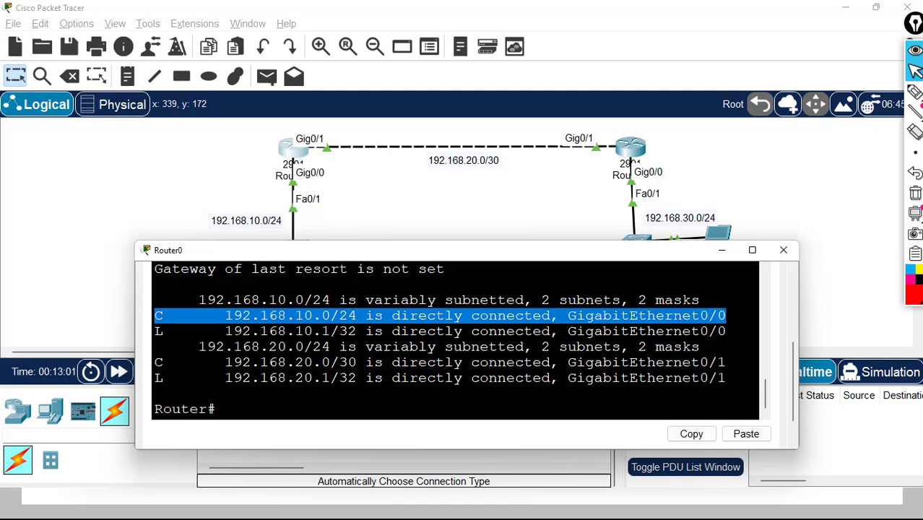
pyautogui.moveTo(154, 362); pyautogui.dragTo(613, 347)
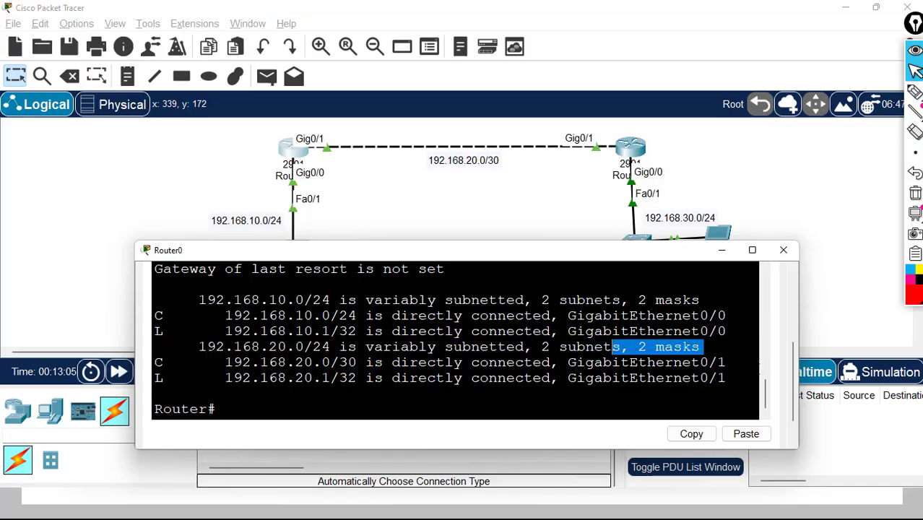
pyautogui.moveTo(727, 362); pyautogui.dragTo(2, 341)
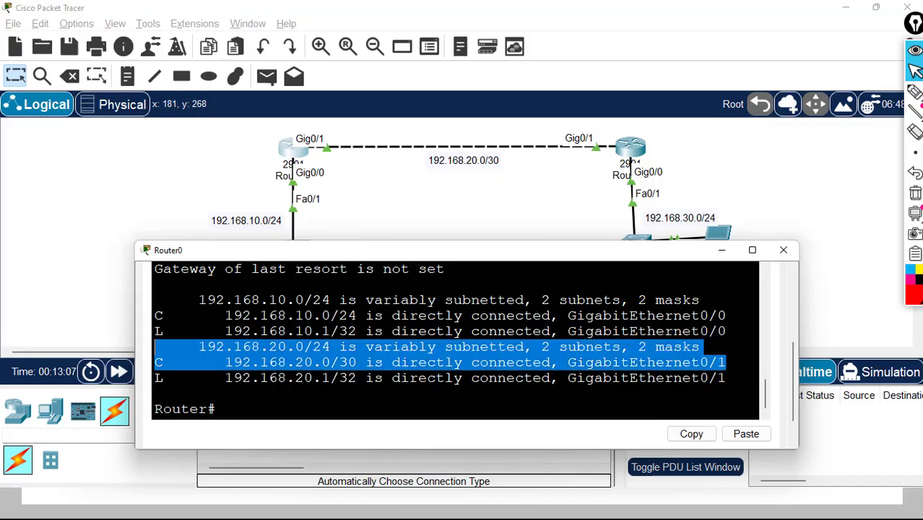
pyautogui.click(653, 218)
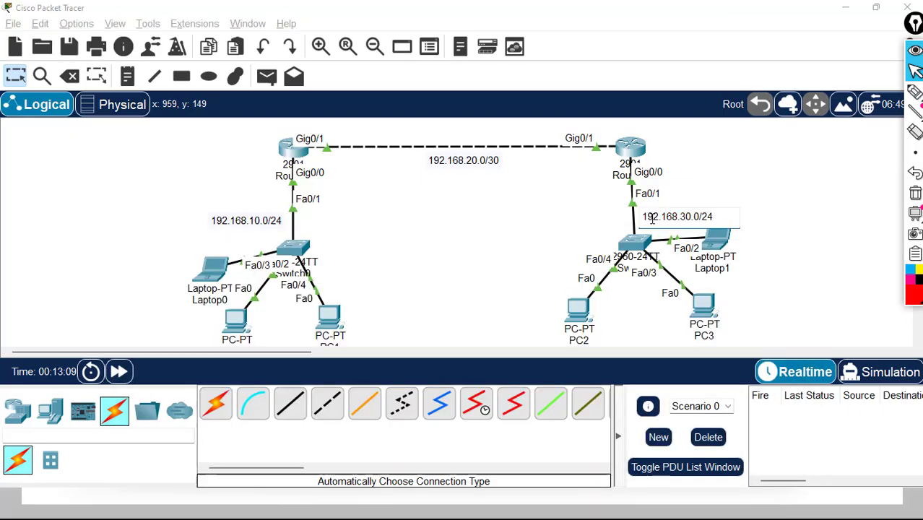
pyautogui.moveTo(649, 217); pyautogui.dragTo(715, 216)
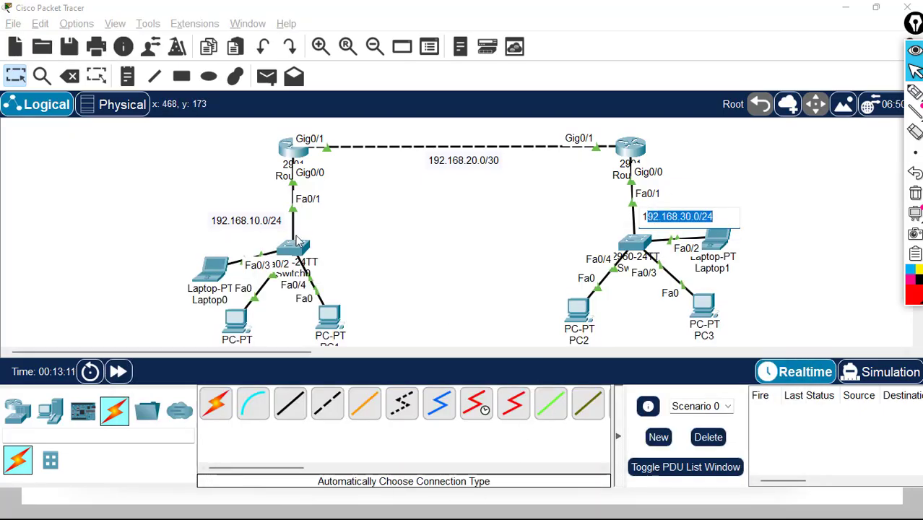
pyautogui.click(295, 157)
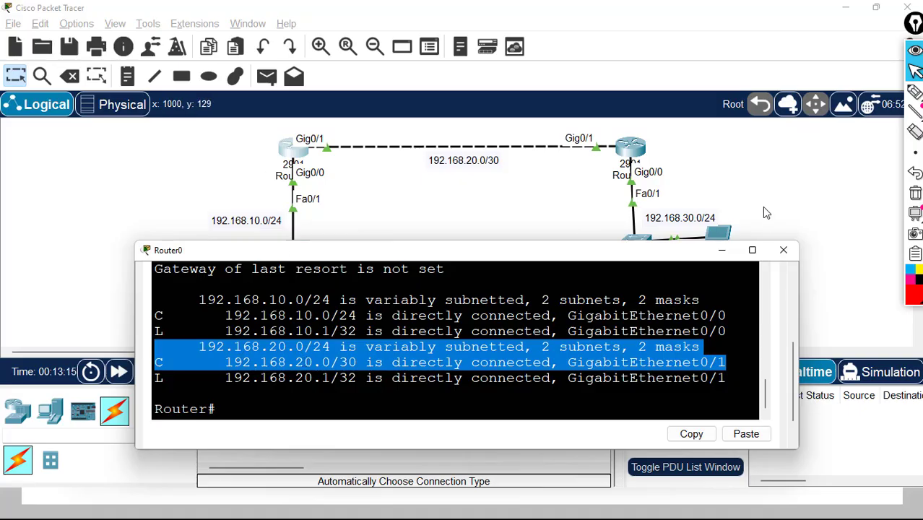
pyautogui.click(722, 250)
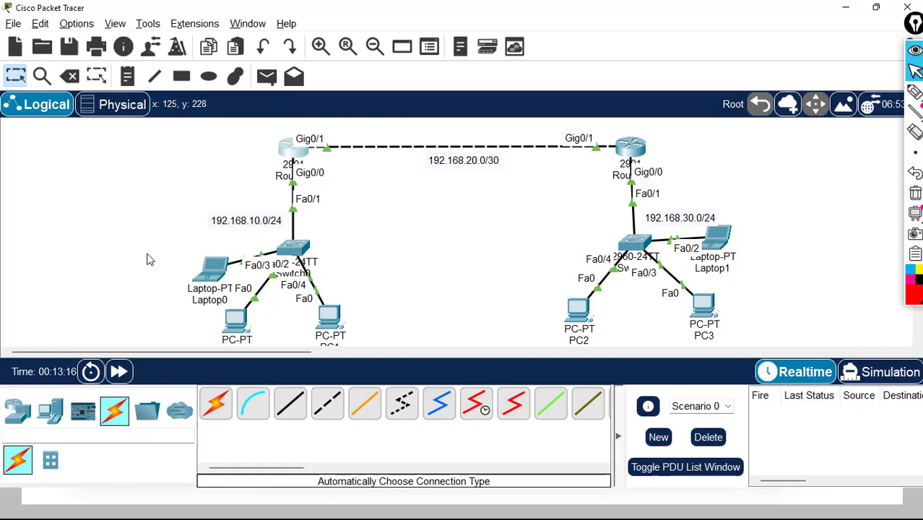
# Review Laptop0's ping output again, highlight the replies' source address, and close the laptop's window
pyautogui.click(212, 269)
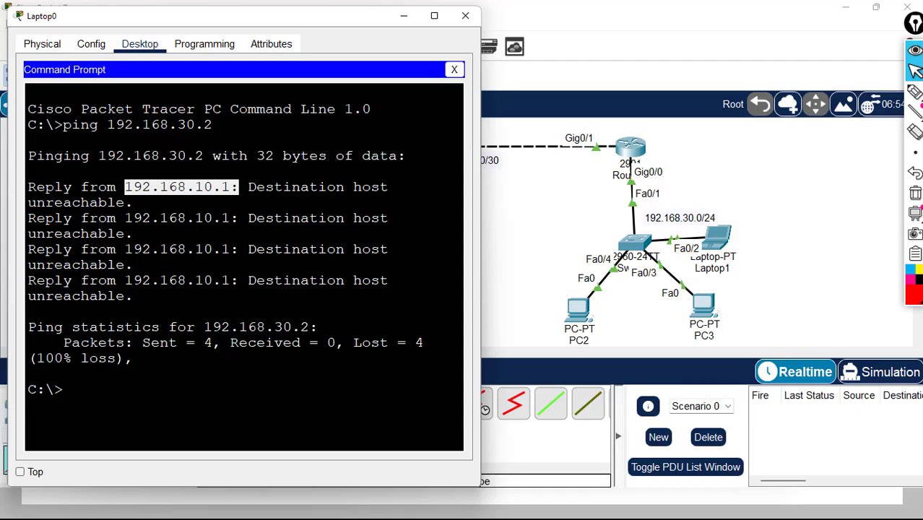
pyautogui.click(405, 16)
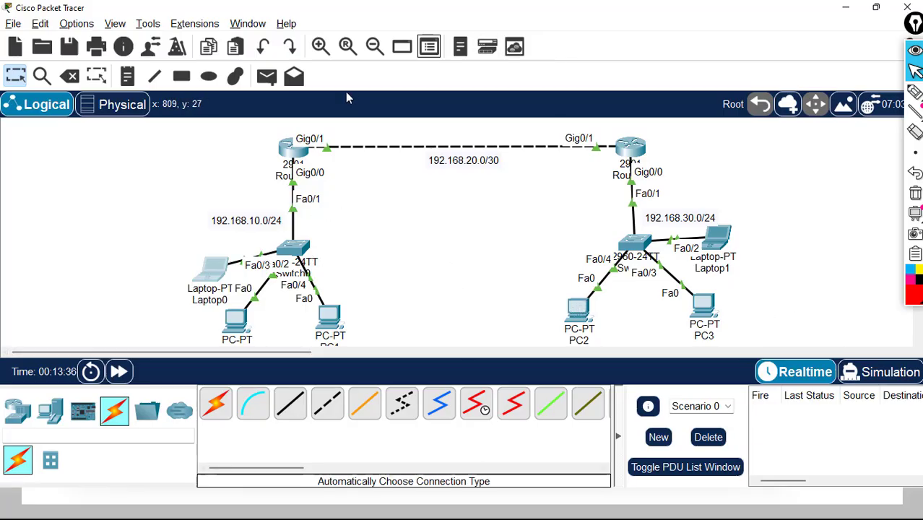
pyautogui.click(296, 148)
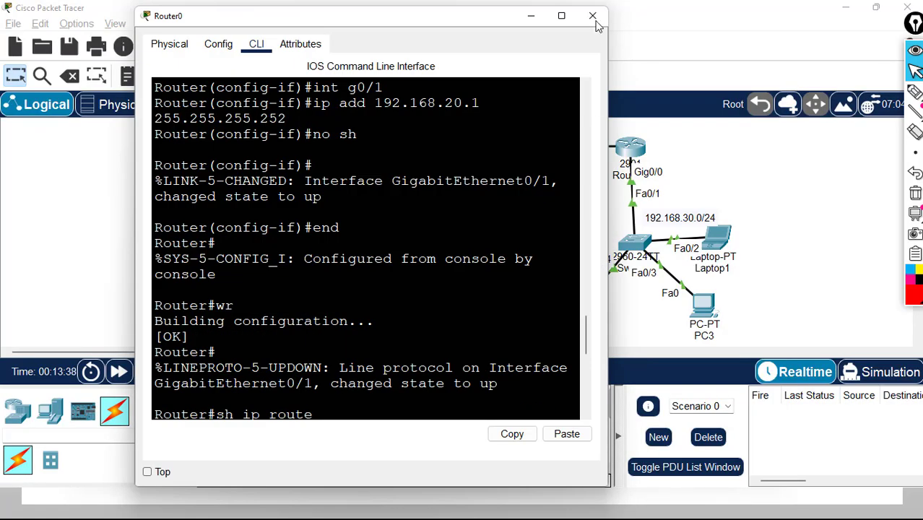
pyautogui.click(531, 15)
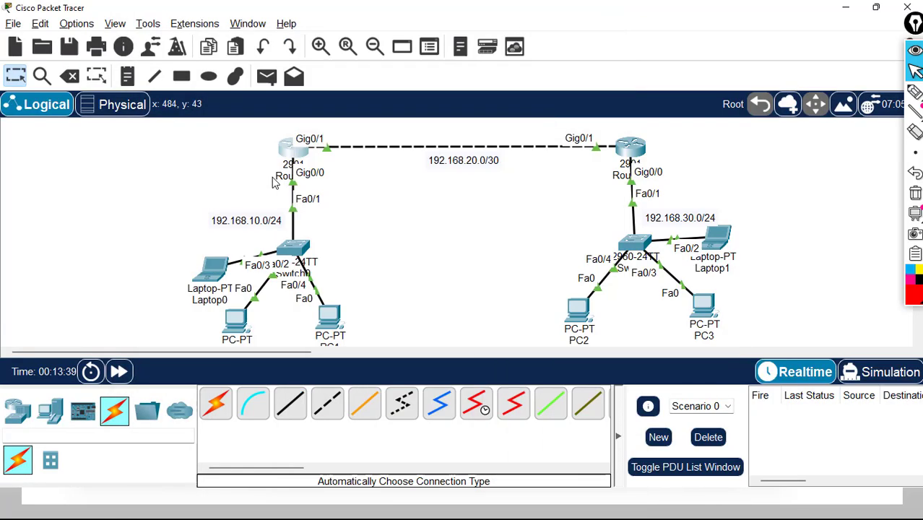
pyautogui.click(214, 269)
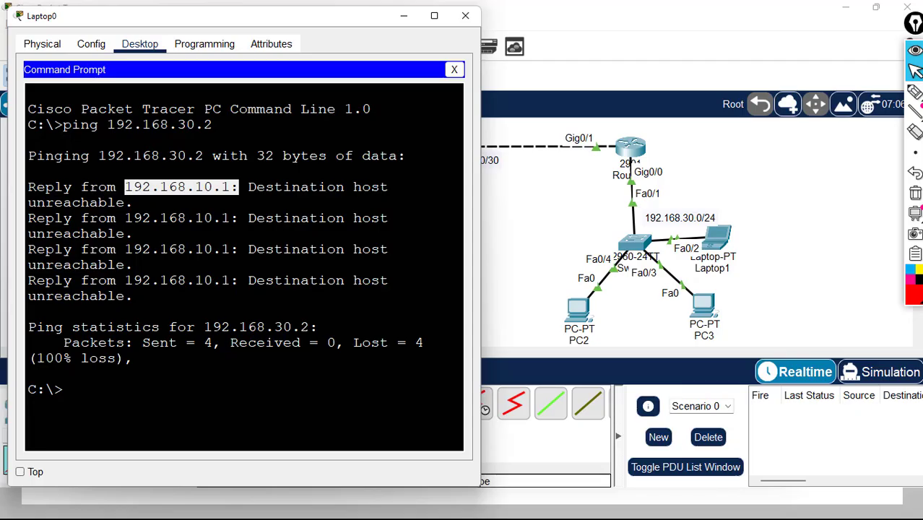
pyautogui.moveTo(37, 187); pyautogui.dragTo(125, 188)
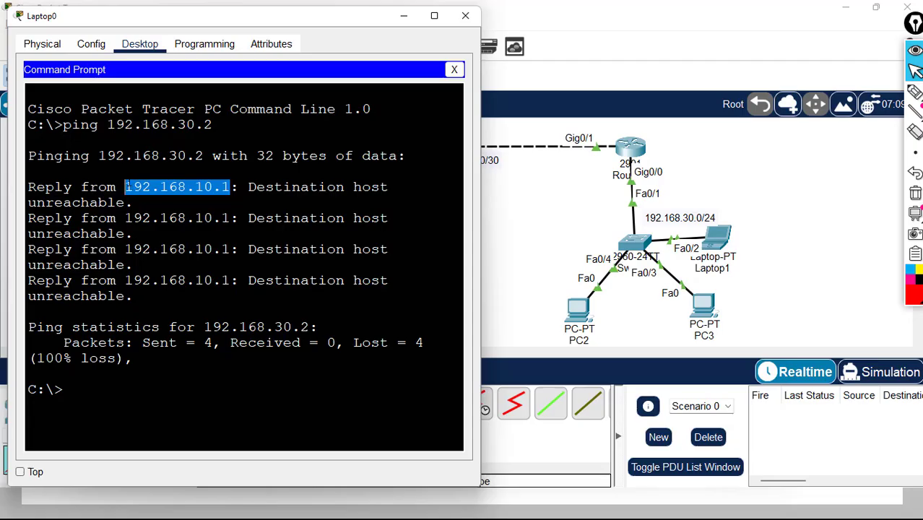
pyautogui.click(465, 15)
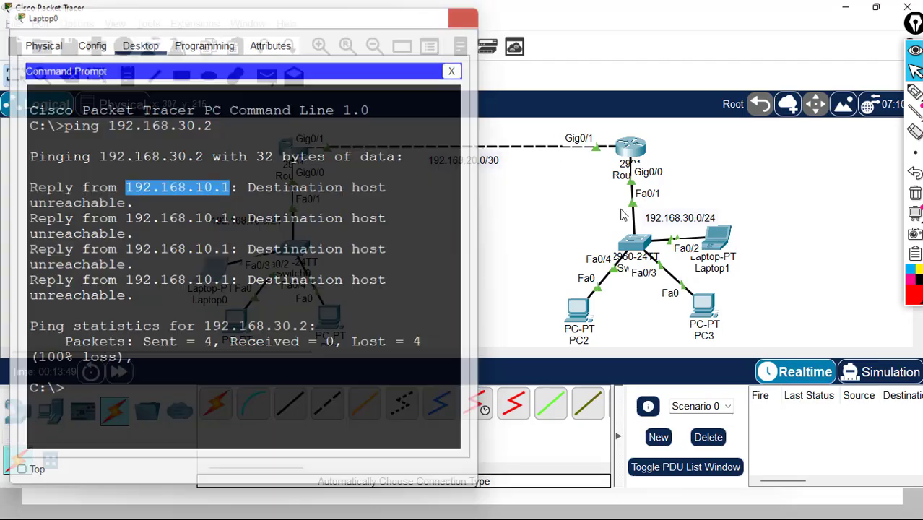
# Check PC1's addressing in the topology and ping 192.168.10.4 from PC3's command prompt
pyautogui.moveTo(702, 310)
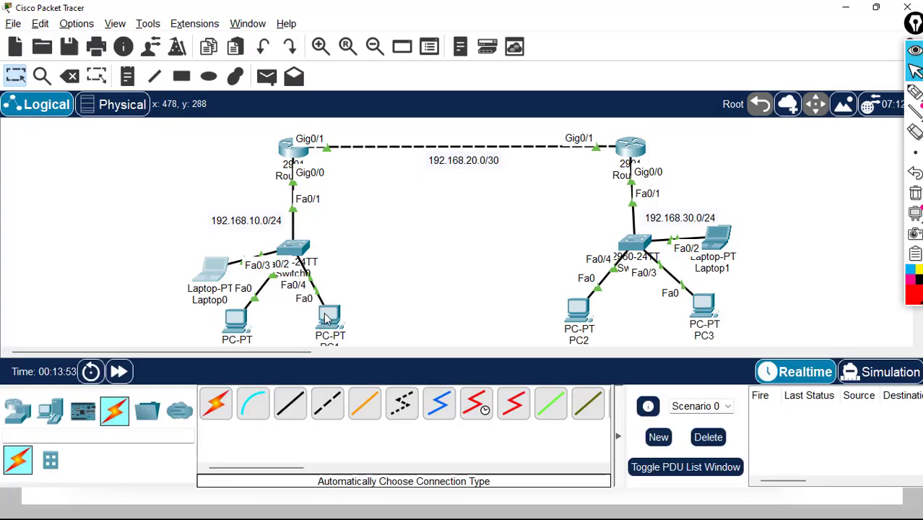
pyautogui.moveTo(328, 320)
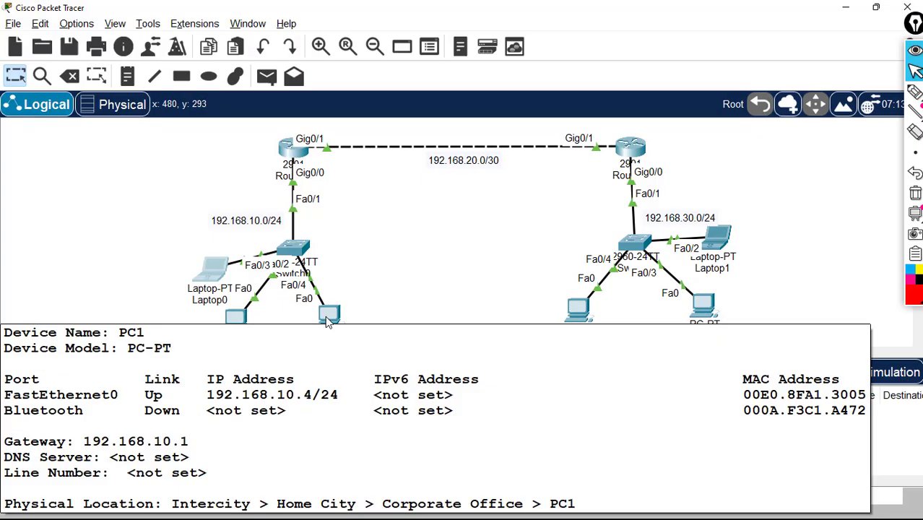
pyautogui.click(705, 306)
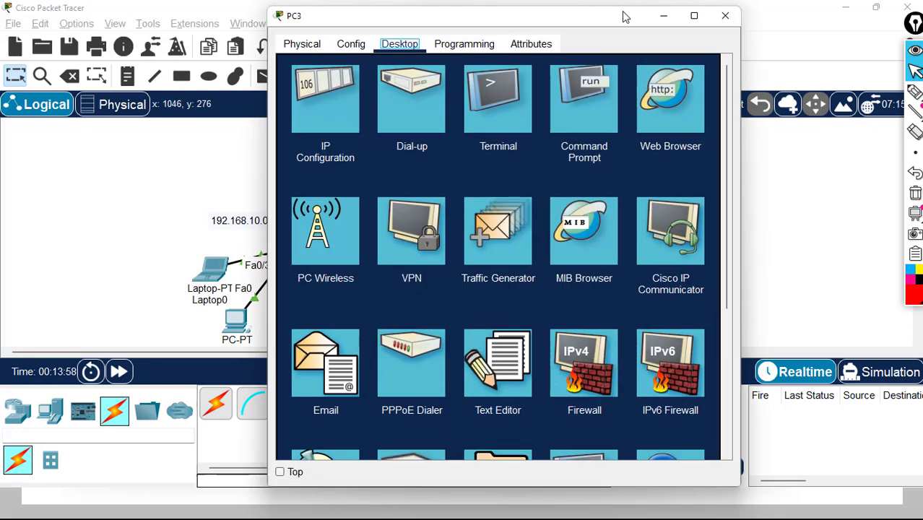
pyautogui.moveTo(626, 16); pyautogui.dragTo(794, 341)
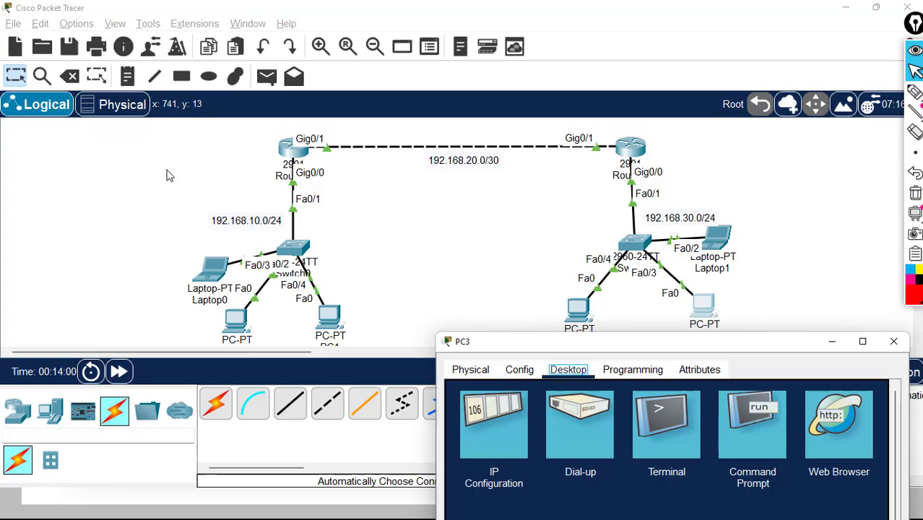
pyautogui.click(751, 454)
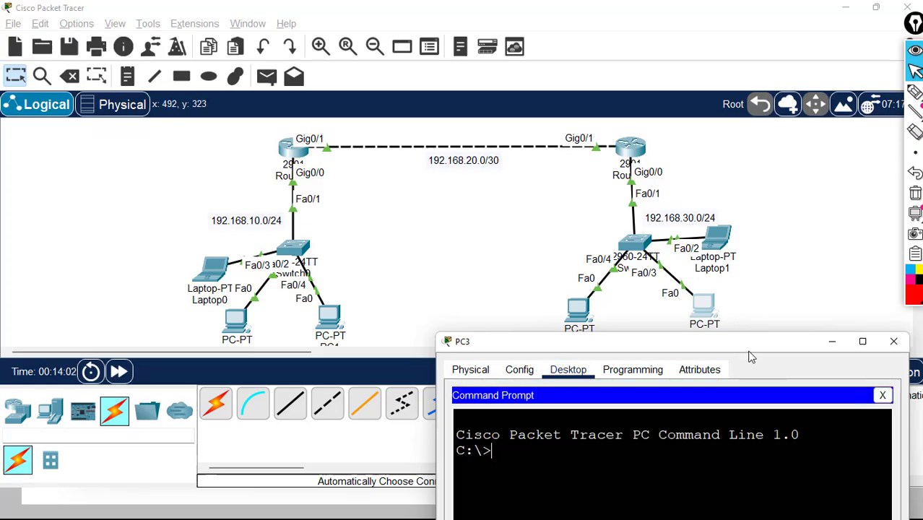
pyautogui.moveTo(744, 340); pyautogui.dragTo(695, 333)
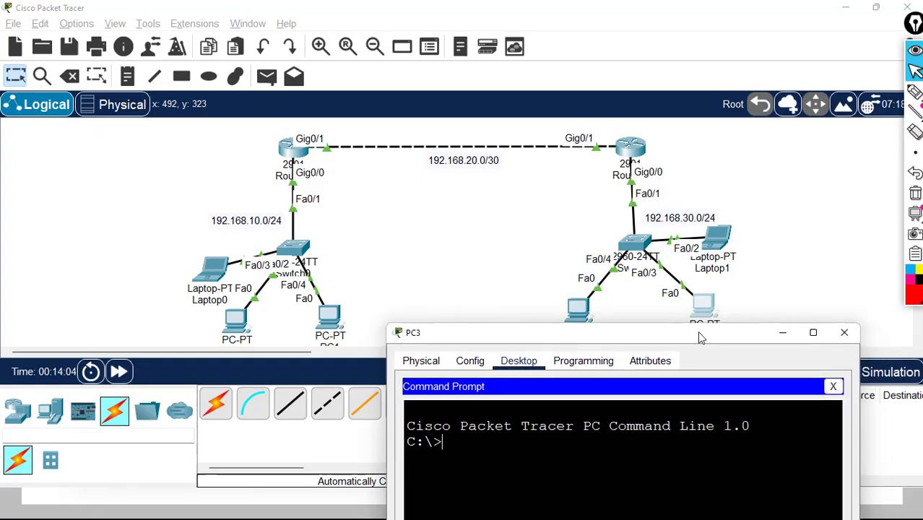
pyautogui.write('ping 192.168')
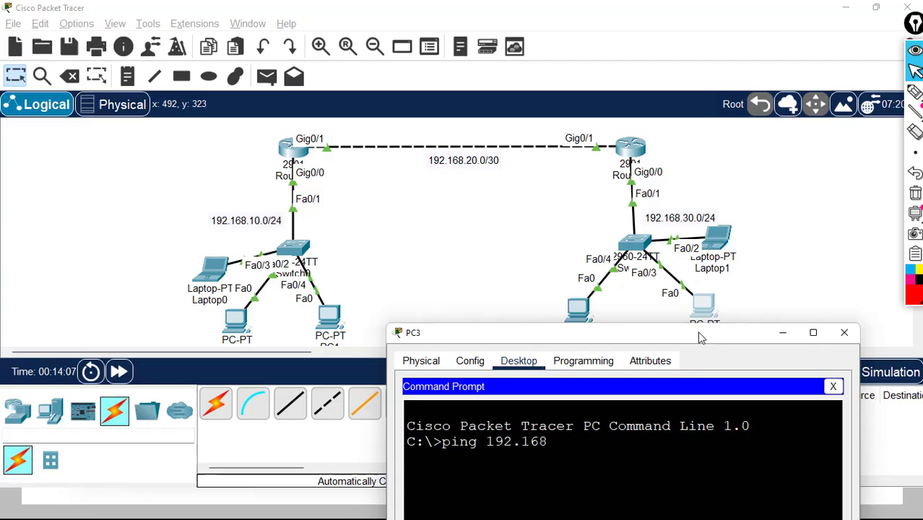
pyautogui.write('.10.4')
pyautogui.press('Return')
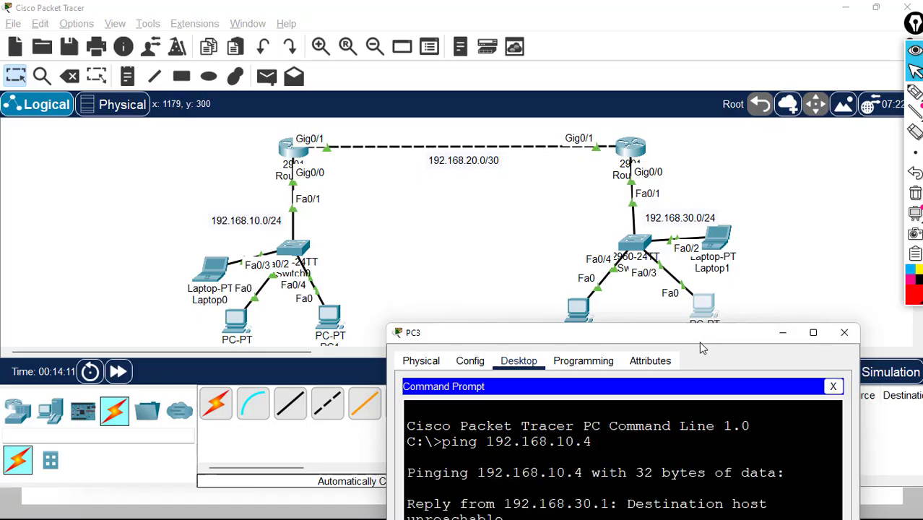
# Reposition and widen PC3's window, and examine the source address of its ping replies
pyautogui.moveTo(701, 334); pyautogui.dragTo(400, 208)
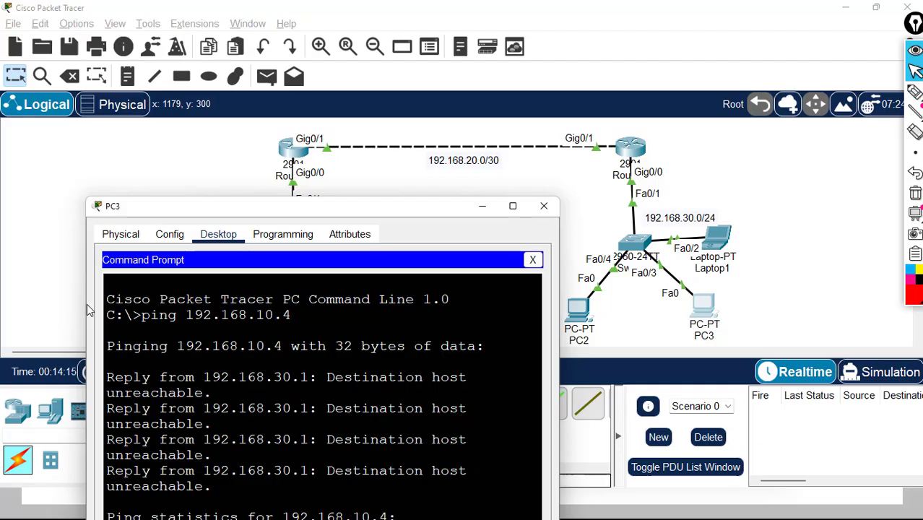
pyautogui.moveTo(86, 307); pyautogui.dragTo(3, 279)
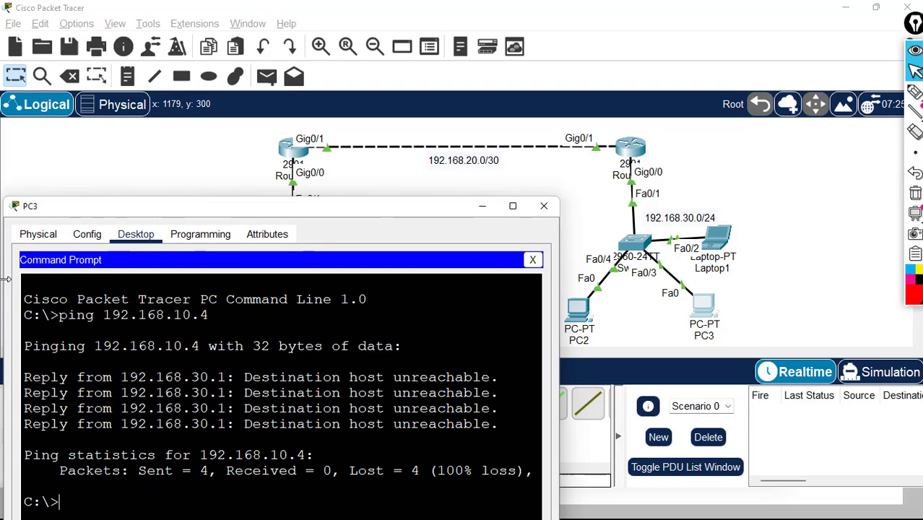
pyautogui.moveTo(24, 377); pyautogui.dragTo(122, 377)
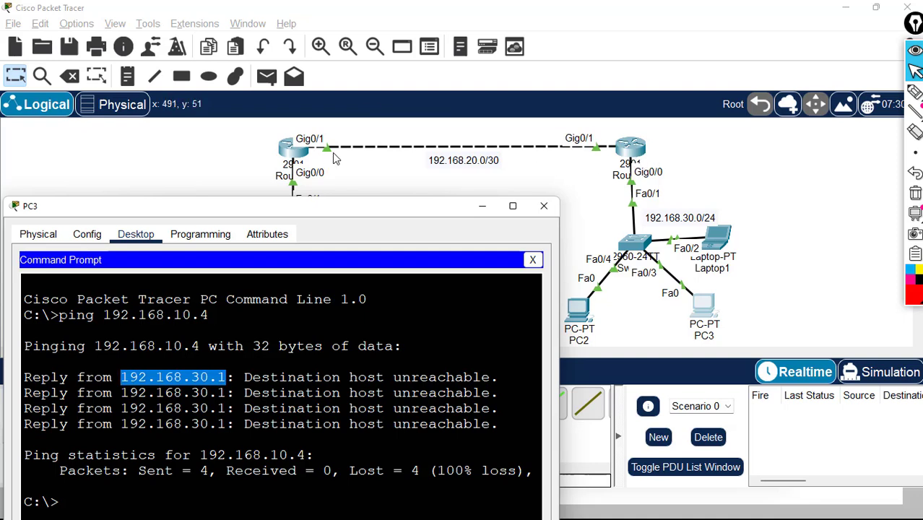
# Move PC3's window off the topology and close it
pyautogui.moveTo(326, 213); pyautogui.dragTo(463, 369)
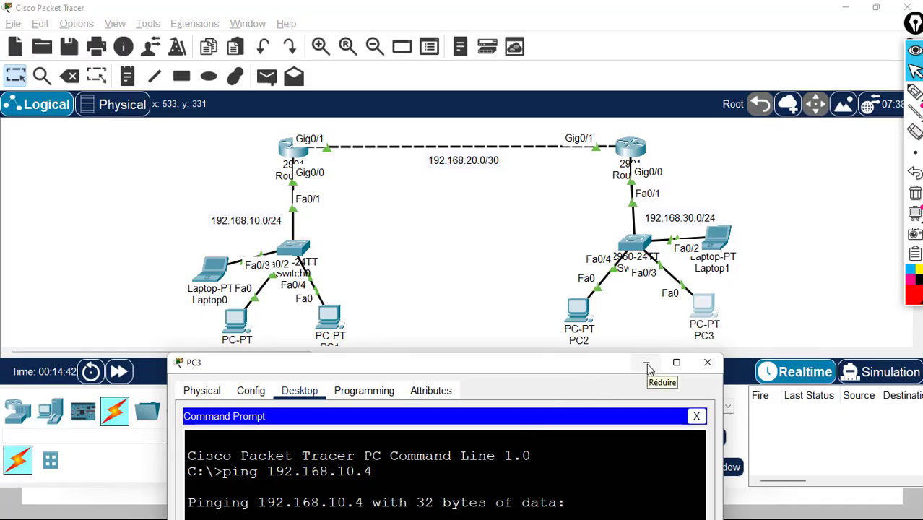
pyautogui.click(708, 363)
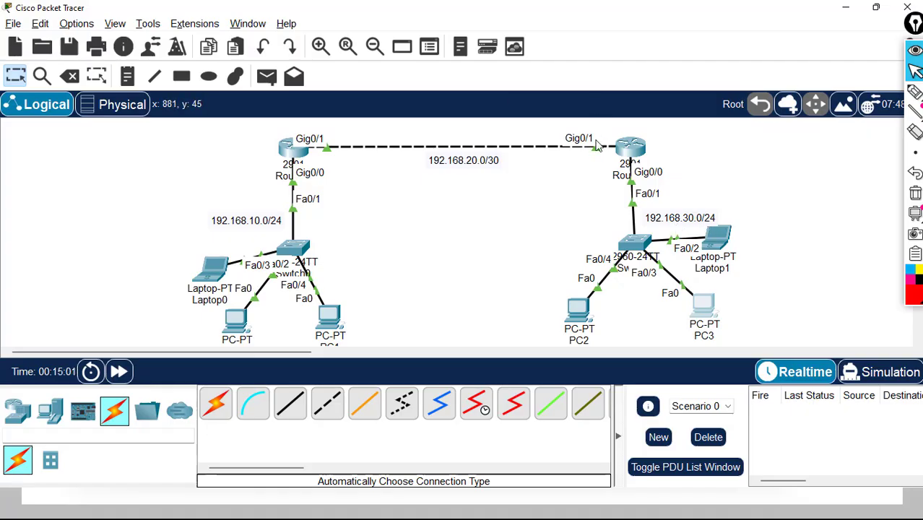
# Handwrite 20.1 and 20.2 beside the two Gig0/1 ends of the router link, circle Router0, and underline 20.2
pyautogui.click(913, 98)
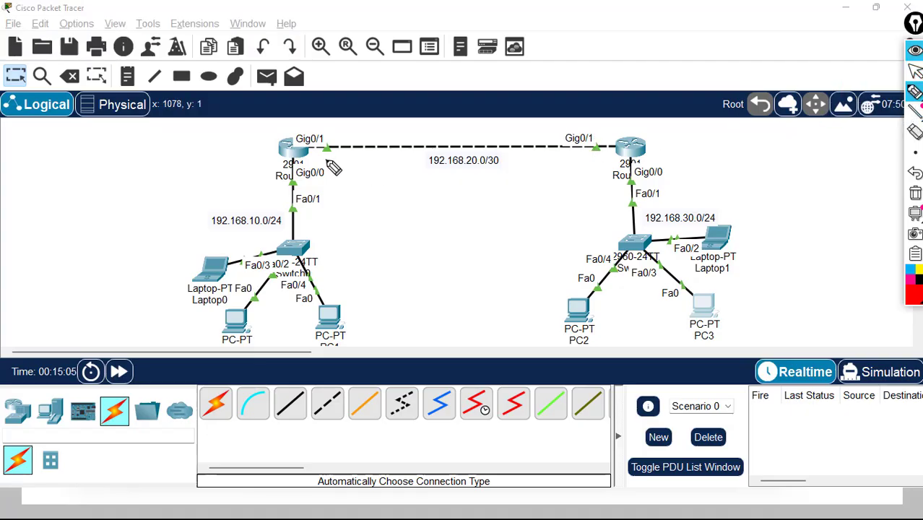
pyautogui.moveTo(328, 159)
pyautogui.mouseDown()
pyautogui.moveTo(340, 176)
pyautogui.moveTo(343, 159)
pyautogui.moveTo(382, 173)
pyautogui.mouseUp()
pyautogui.click(360, 167)
pyautogui.moveTo(373, 172); pyautogui.dragTo(391, 171)
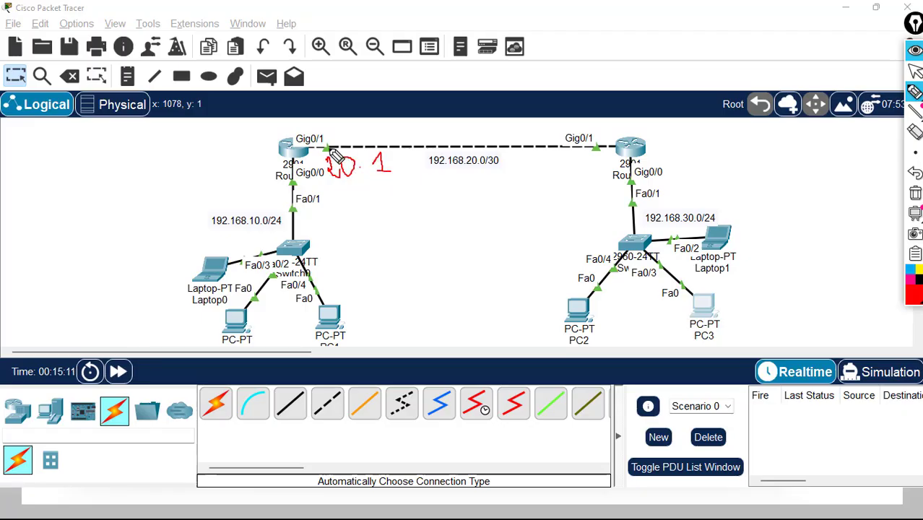
pyautogui.moveTo(587, 155)
pyautogui.mouseDown()
pyautogui.moveTo(579, 174)
pyautogui.moveTo(590, 174)
pyautogui.moveTo(594, 155)
pyautogui.moveTo(617, 159)
pyautogui.moveTo(607, 175)
pyautogui.moveTo(619, 174)
pyautogui.mouseUp()
pyautogui.click(594, 161)
pyautogui.click(605, 159)
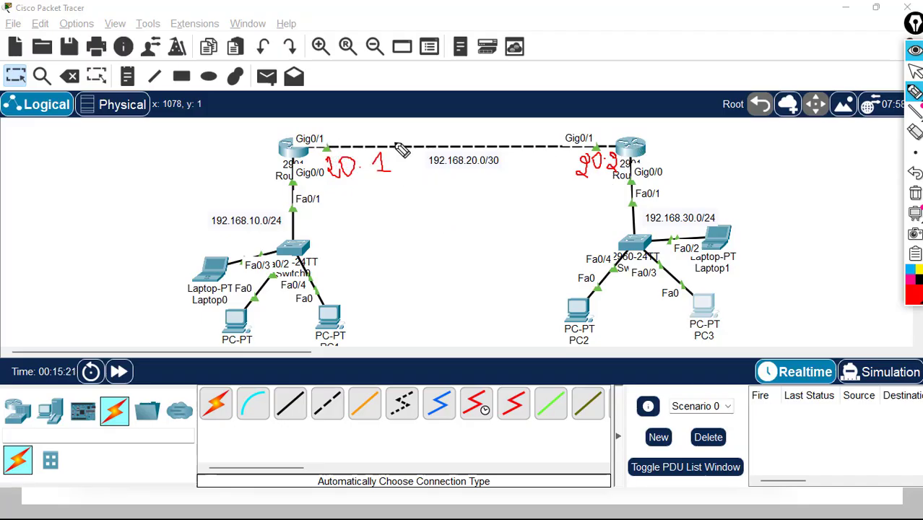
pyautogui.moveTo(309, 130)
pyautogui.mouseDown()
pyautogui.moveTo(292, 125)
pyautogui.moveTo(276, 176)
pyautogui.moveTo(315, 182)
pyautogui.moveTo(321, 131)
pyautogui.mouseUp()
pyautogui.moveTo(575, 179); pyautogui.dragTo(616, 180)
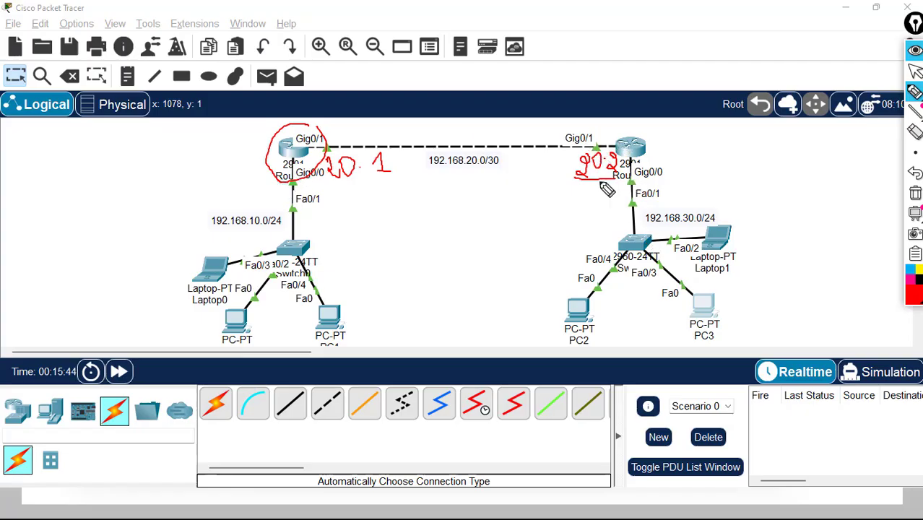
pyautogui.click(916, 69)
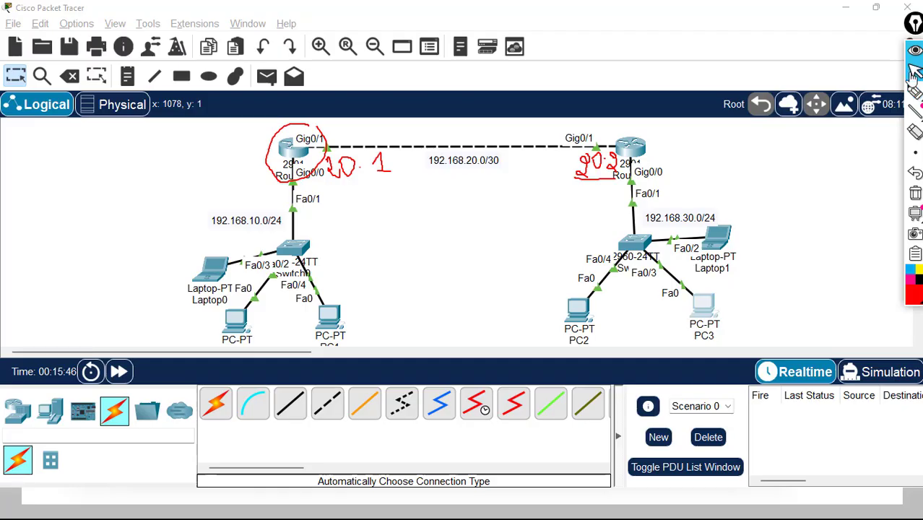
# Open Router0's command line below the topology, widen its window, and review the 192.168.20.0 entries ending the routing table
pyautogui.click(293, 148)
pyautogui.moveTo(395, 21); pyautogui.dragTo(368, 216)
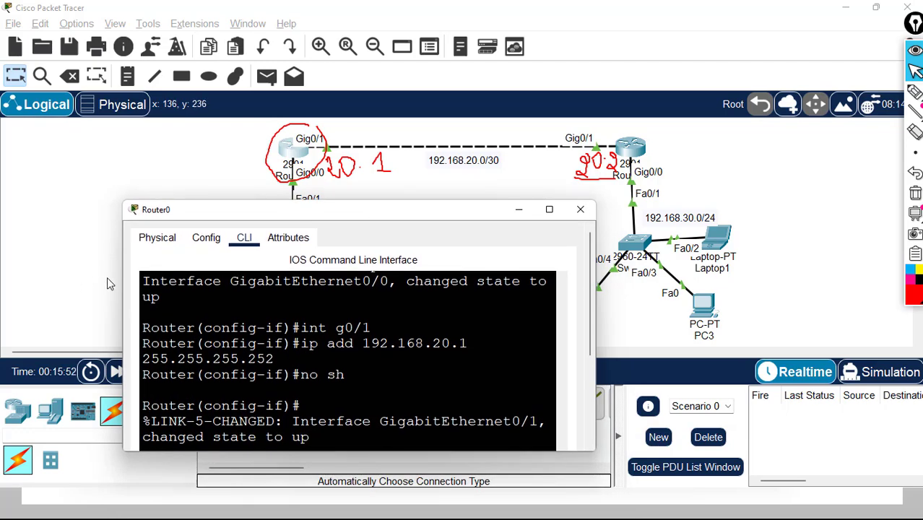
pyautogui.moveTo(121, 276); pyautogui.dragTo(29, 276)
pyautogui.moveTo(598, 292); pyautogui.dragTo(657, 292)
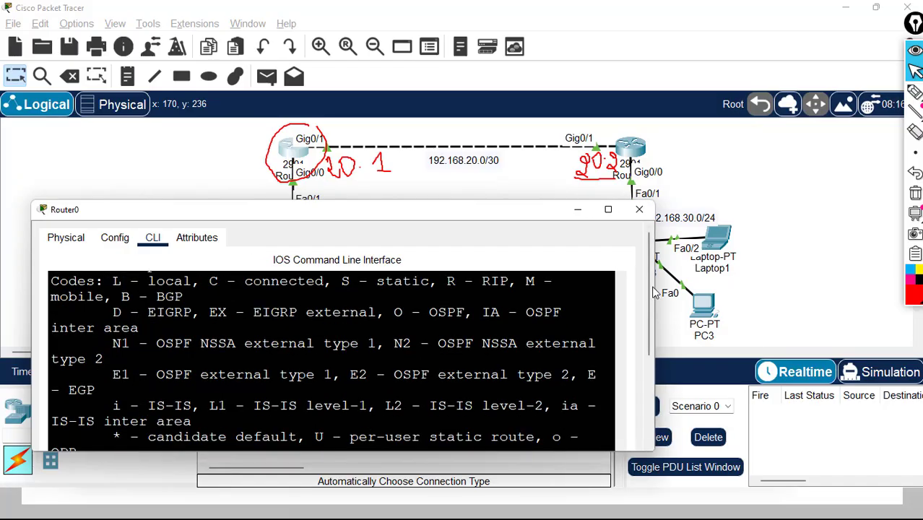
pyautogui.moveTo(648, 336); pyautogui.dragTo(652, 427)
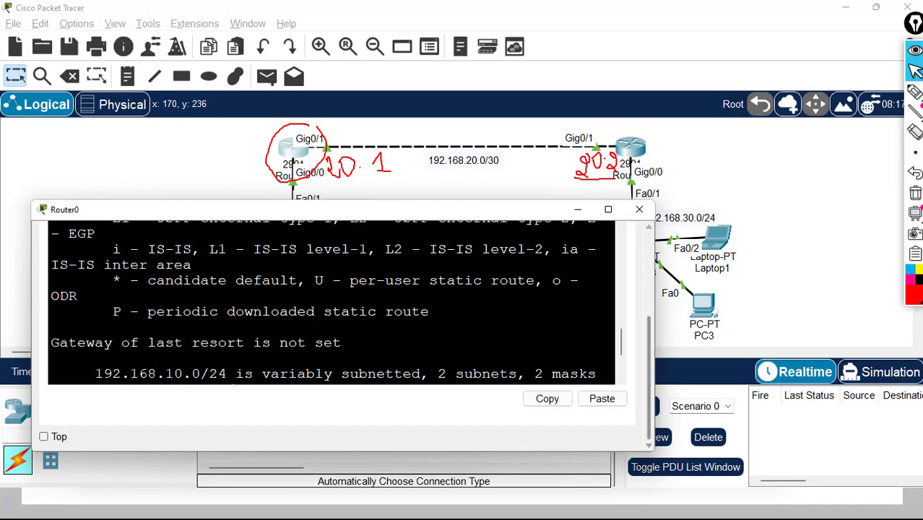
pyautogui.moveTo(622, 350); pyautogui.dragTo(626, 380)
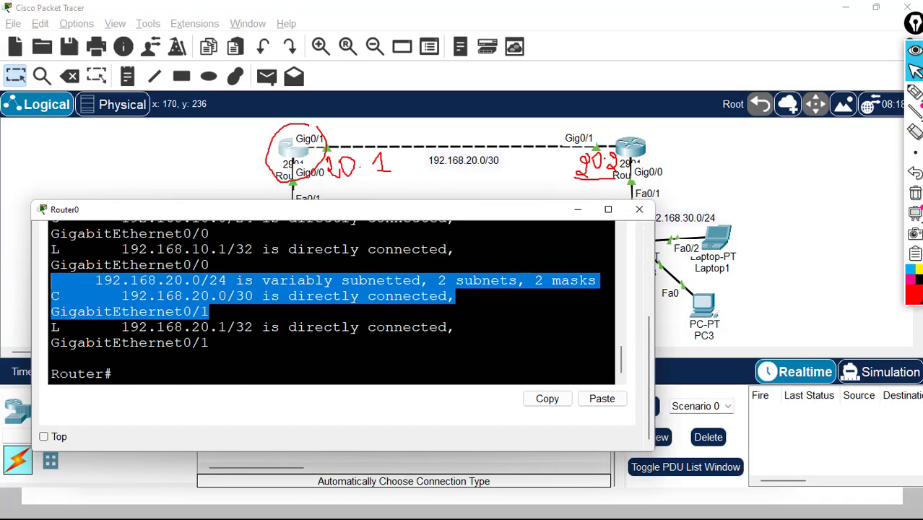
# In Router0's global configuration mode, add a static route to 192.168.30.0 255.255.255.0 via next hop 192.168.20.2, and uncover the topology
pyautogui.click(184, 370)
pyautogui.write('conf')
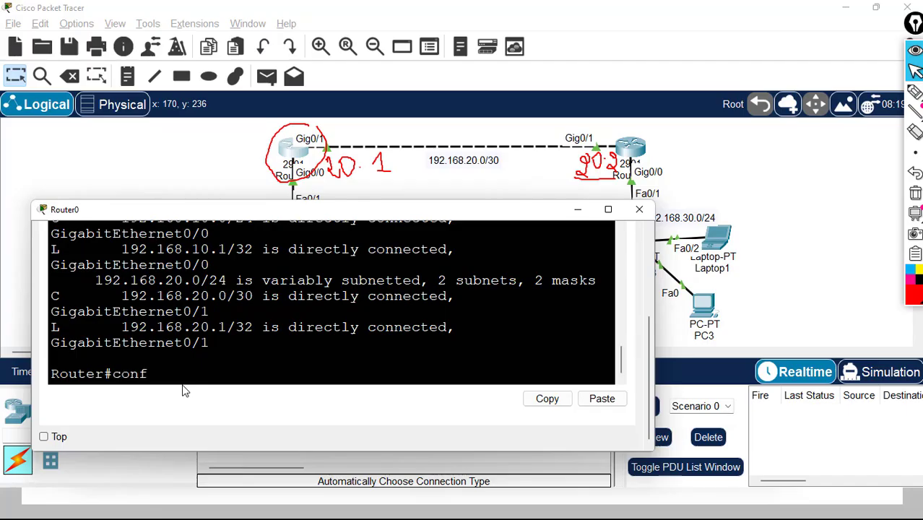
pyautogui.write(' t')
pyautogui.press('Return')
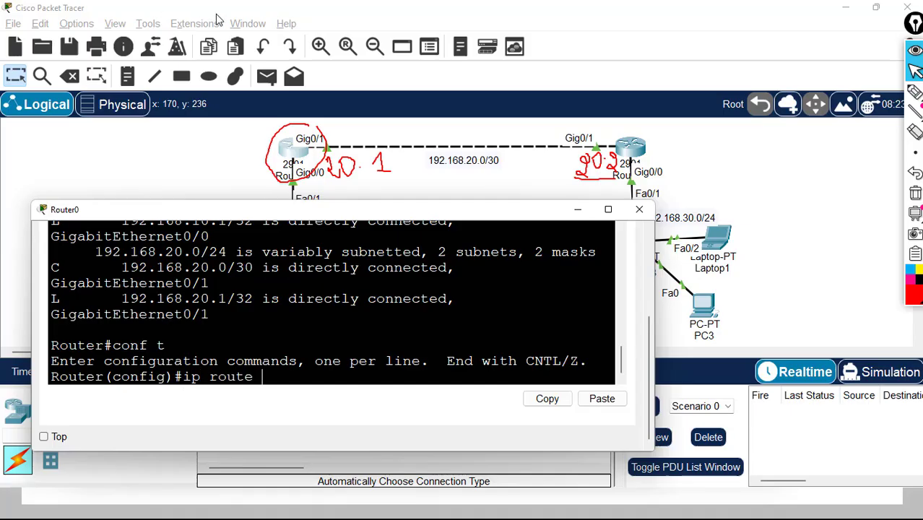
pyautogui.moveTo(327, 215); pyautogui.dragTo(288, 222)
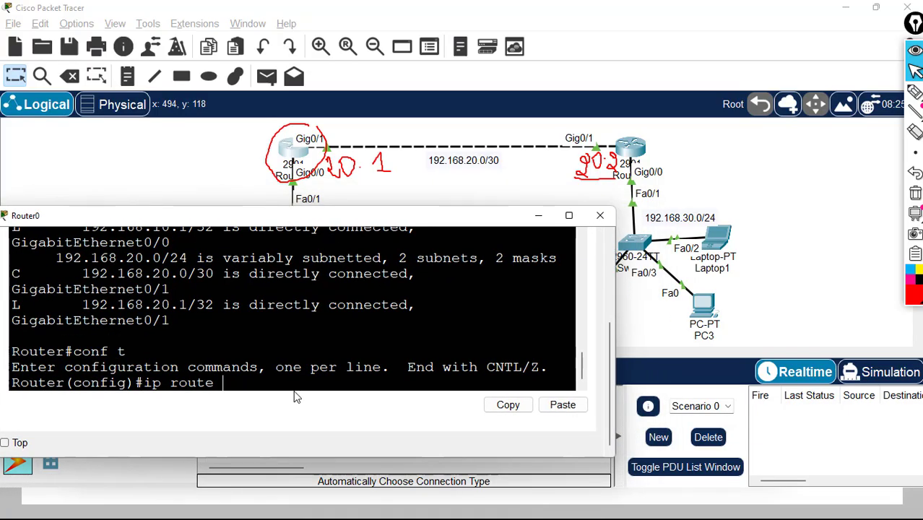
pyautogui.write('2.168.30.0 2')
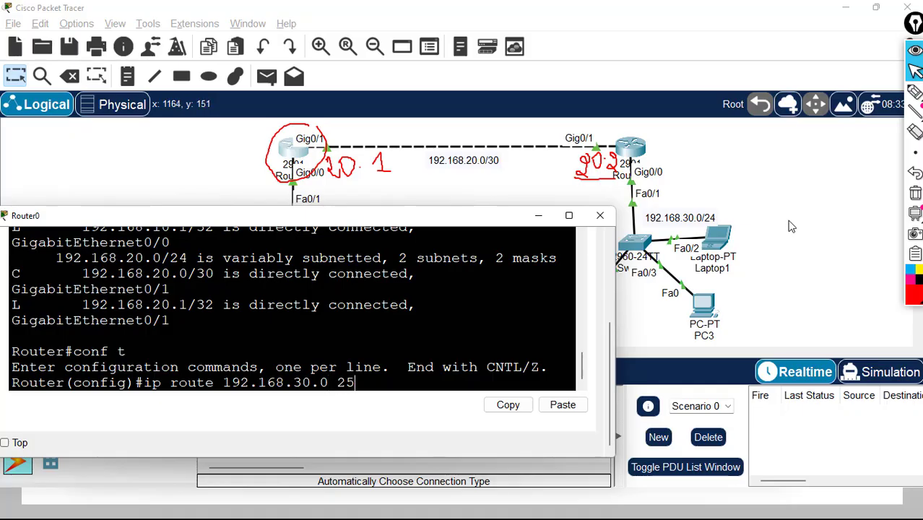
pyautogui.write('5.255.255.0')
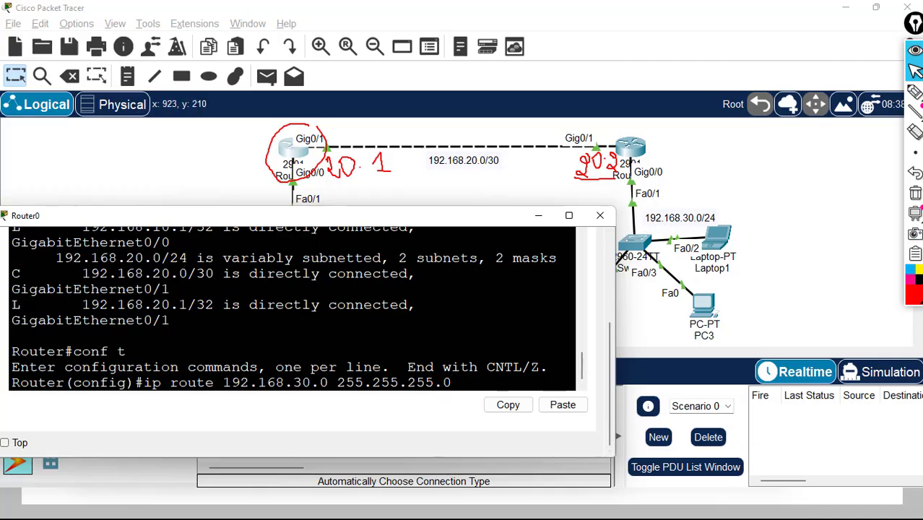
pyautogui.write('192.168.20.2')
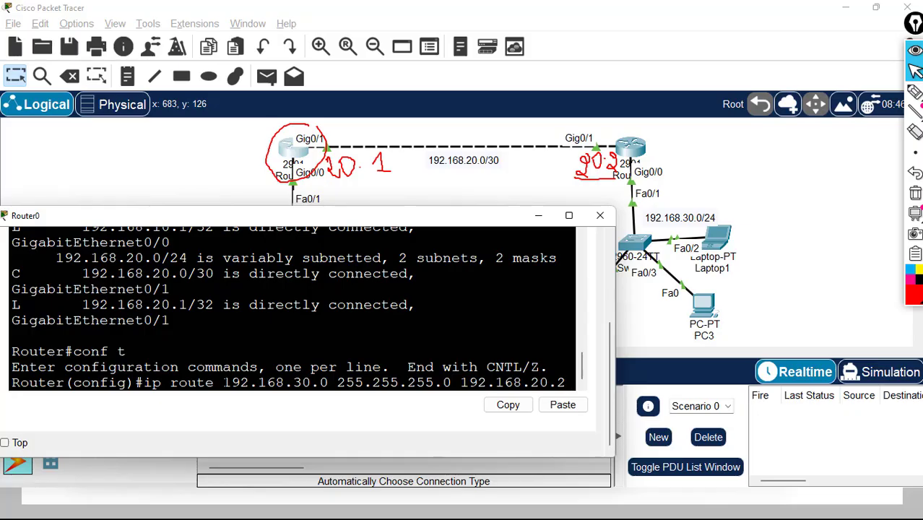
pyautogui.moveTo(223, 383); pyautogui.dragTo(461, 383)
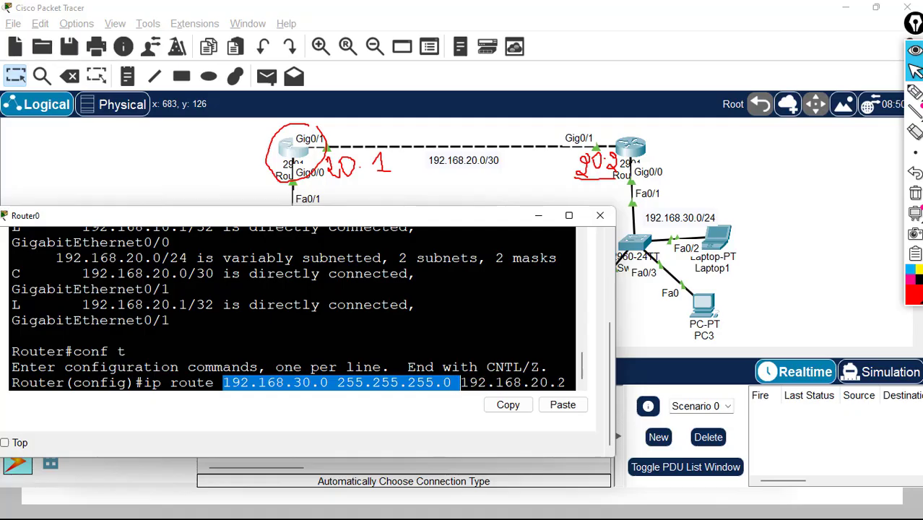
pyautogui.click(569, 383)
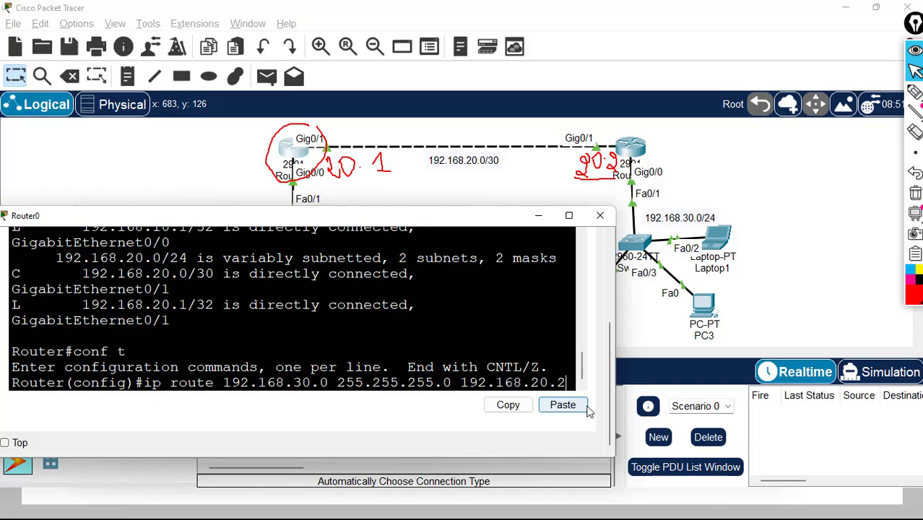
pyautogui.press('Return')
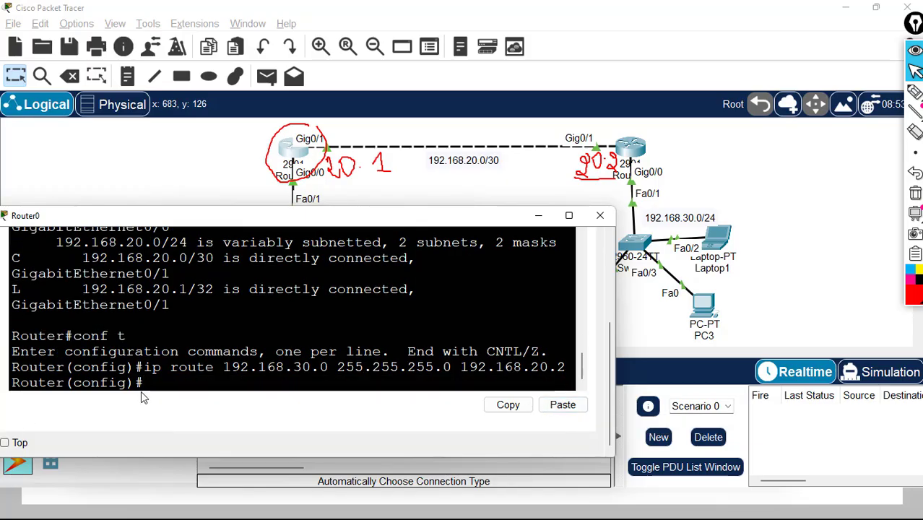
pyautogui.moveTo(264, 222); pyautogui.dragTo(344, 370)
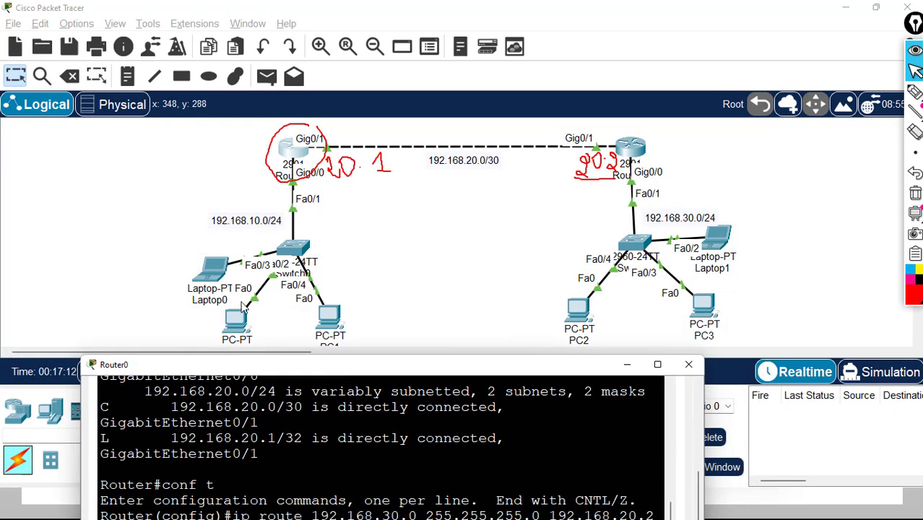
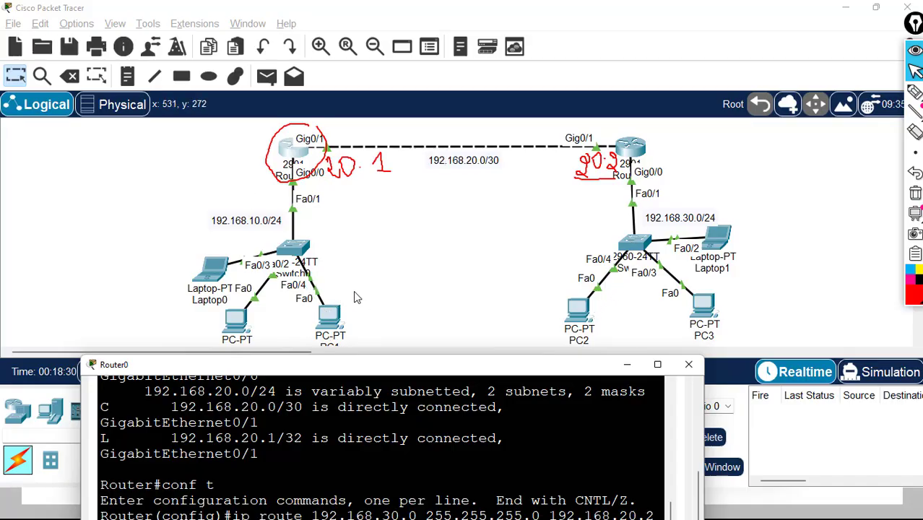
# Open PC1's command prompt, check Laptop1 in the topology, and trace the route to 192.168.30.4
pyautogui.moveTo(379, 373); pyautogui.dragTo(418, 388)
pyautogui.click(332, 321)
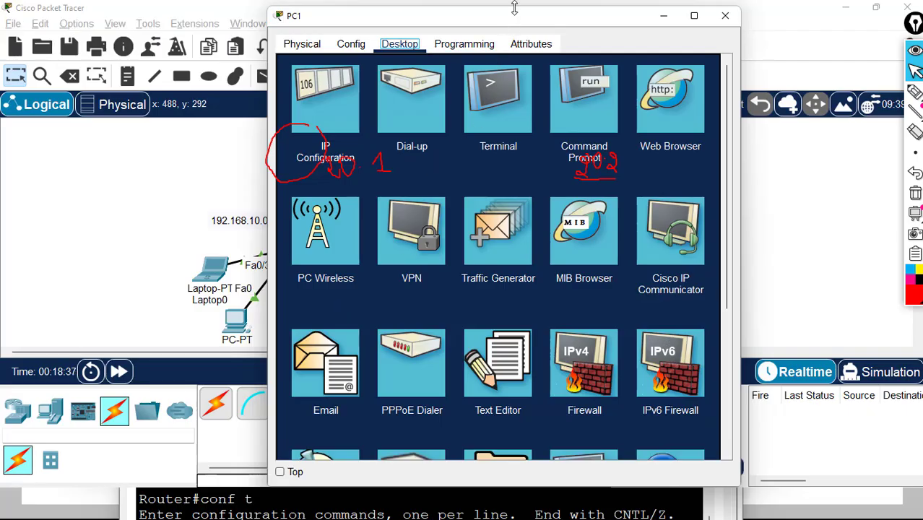
pyautogui.moveTo(512, 12); pyautogui.dragTo(505, 380)
pyautogui.click(473, 416)
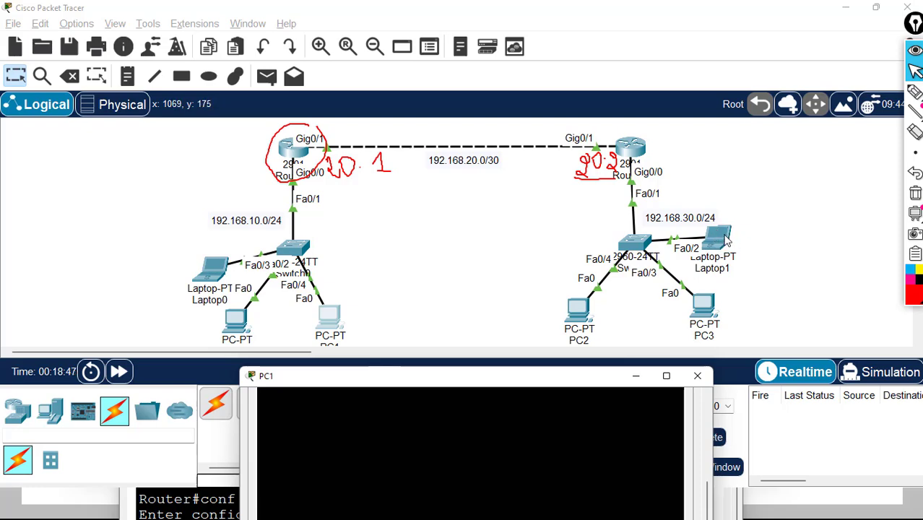
pyautogui.click(781, 227)
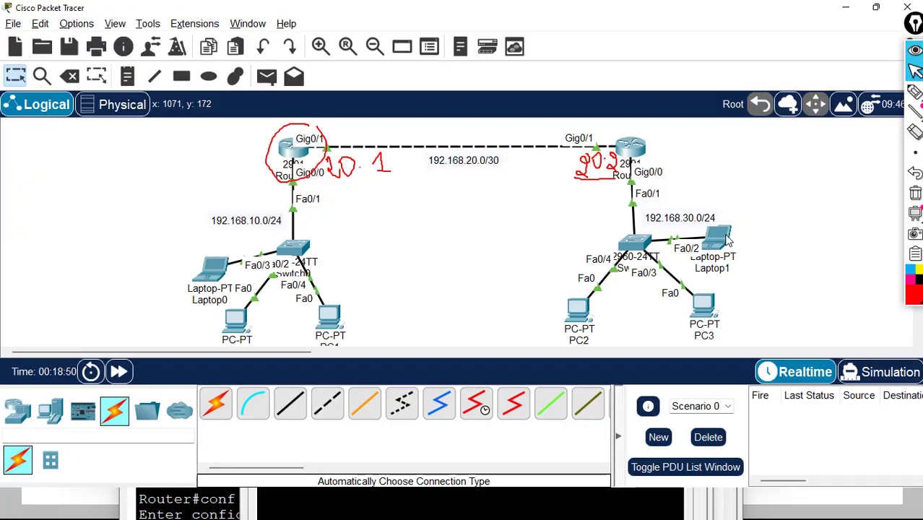
pyautogui.click(330, 318)
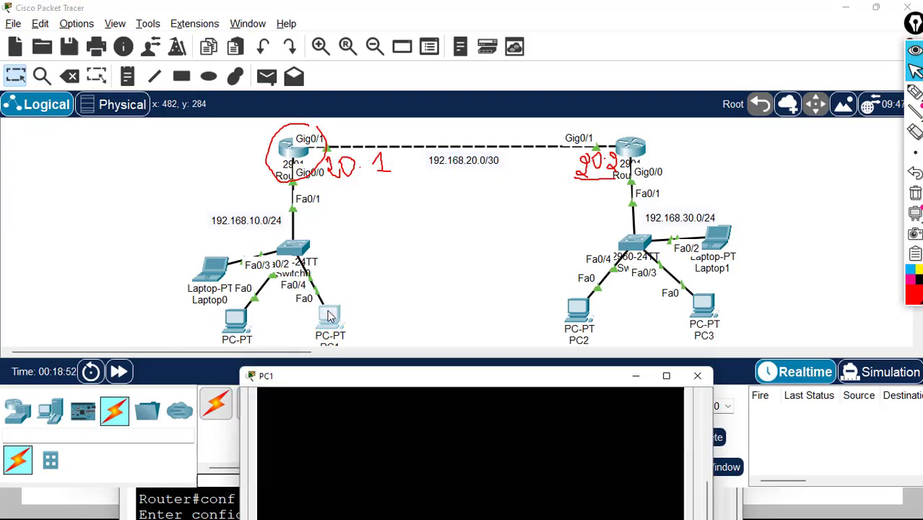
pyautogui.moveTo(413, 376); pyautogui.dragTo(406, 274)
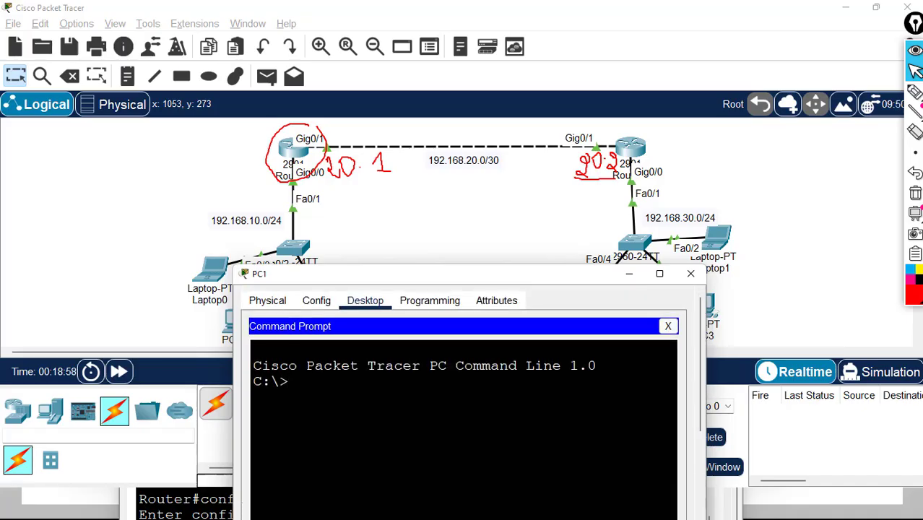
pyautogui.write('racert 192.168.30.4')
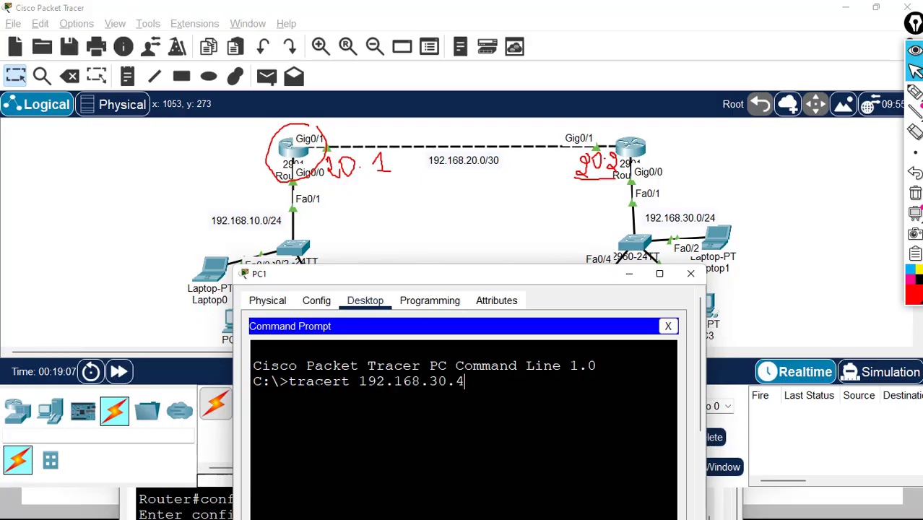
pyautogui.press('Return')
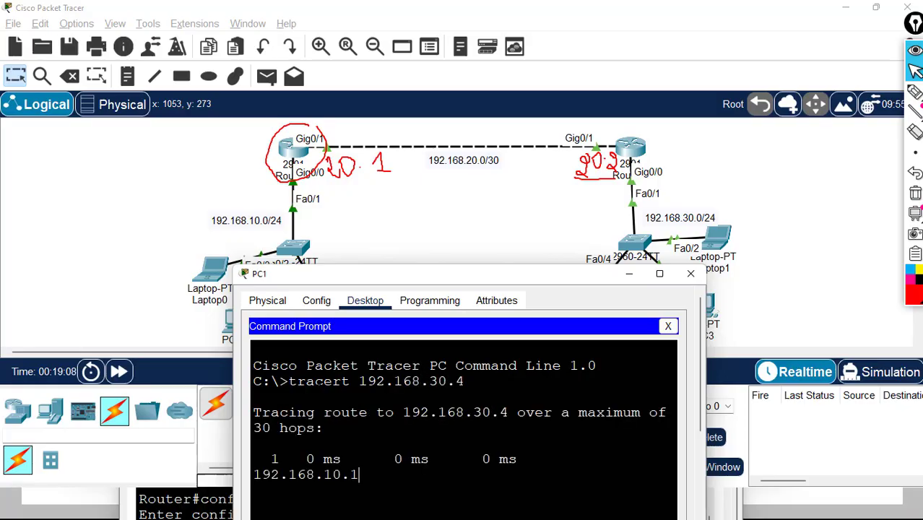
# Clear the handwritten annotations and highlight the first hop's address in PC1's enlarged trace output
pyautogui.click(659, 275)
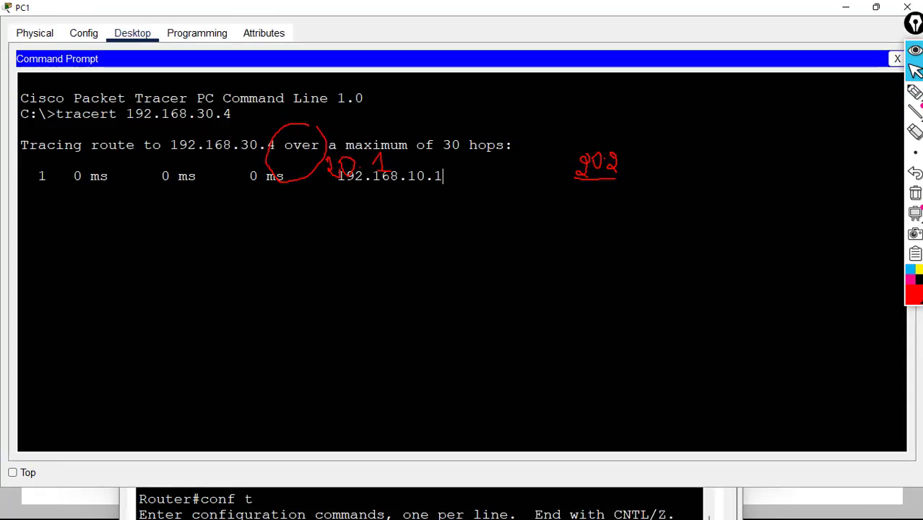
pyautogui.click(916, 193)
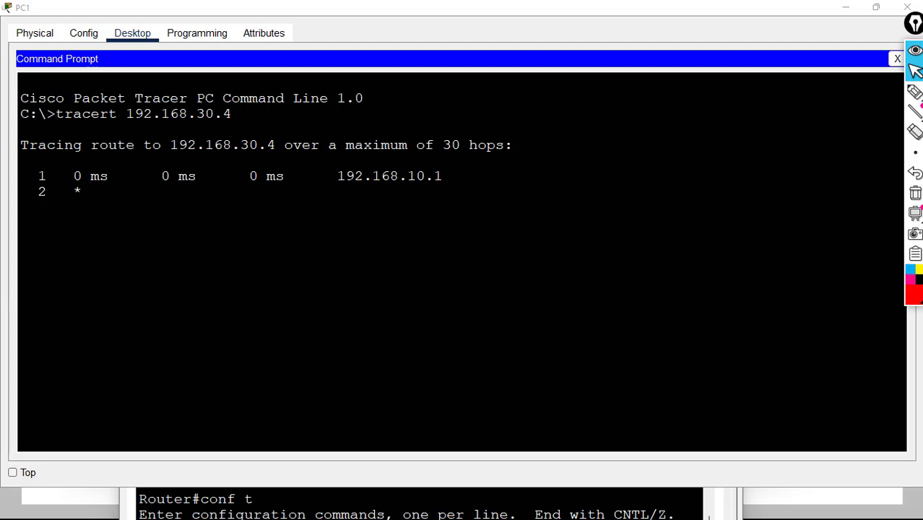
pyautogui.moveTo(338, 176); pyautogui.dragTo(442, 175)
pyautogui.doubleClick(631, 8)
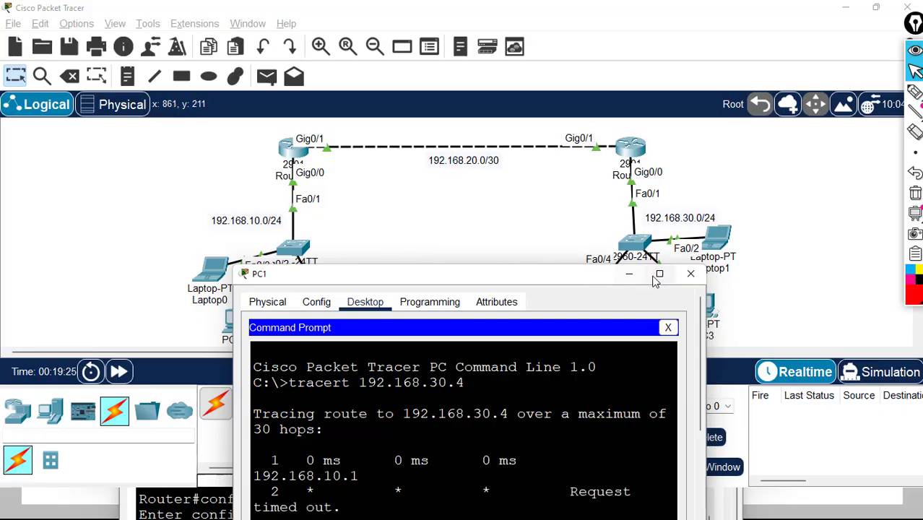
# Examine the remaining hops in PC1's maximized trace output, and close its command prompt and window
pyautogui.click(659, 274)
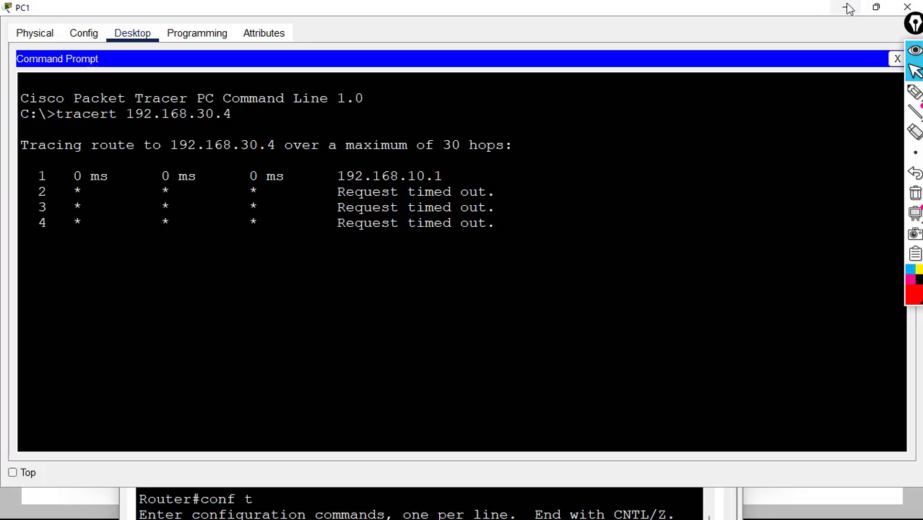
pyautogui.click(898, 59)
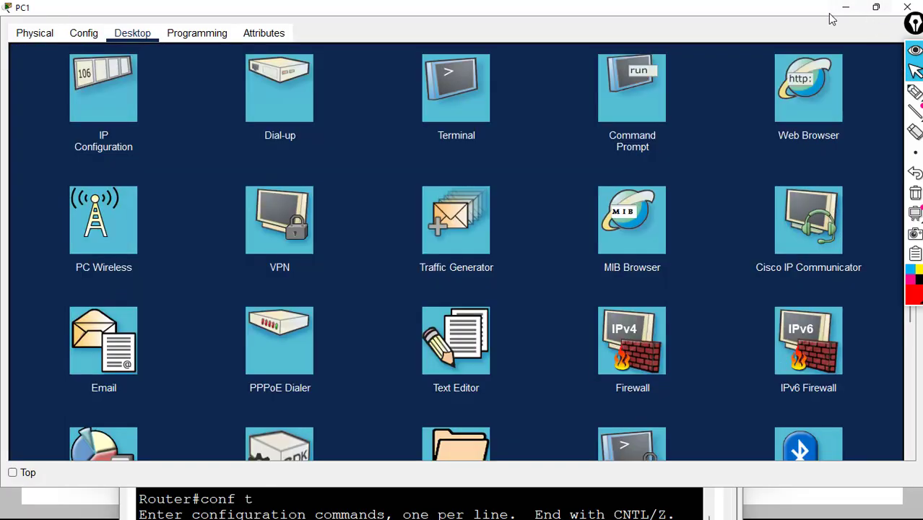
pyautogui.click(906, 9)
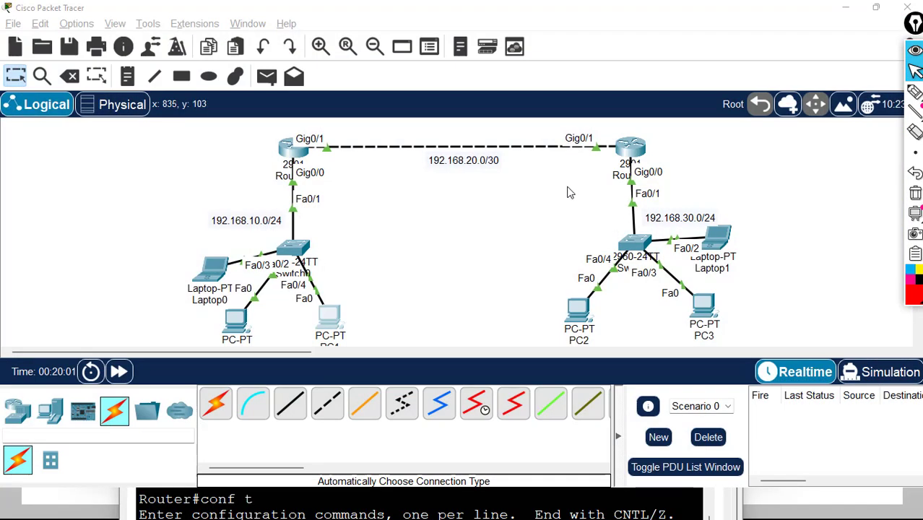
# Open Router1's console and enter global configuration mode through privileged mode
pyautogui.click(633, 148)
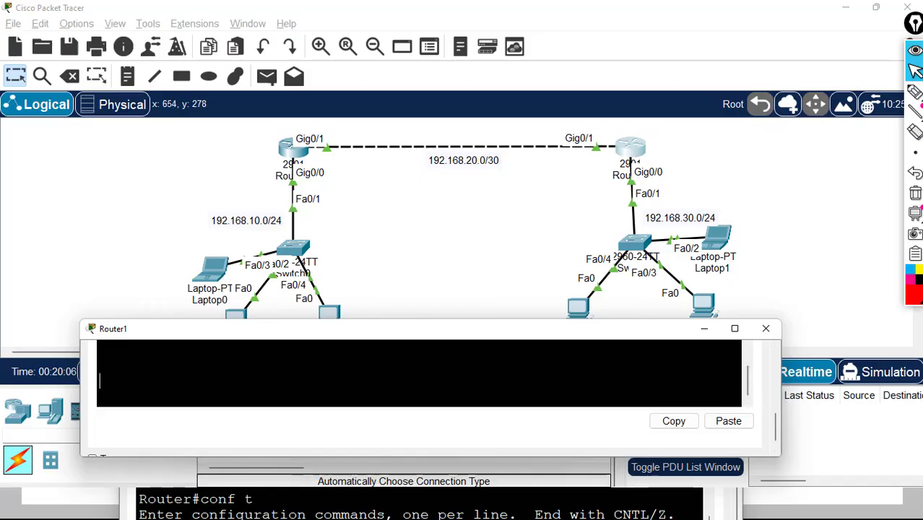
pyautogui.press('Return')
pyautogui.write('er>e')
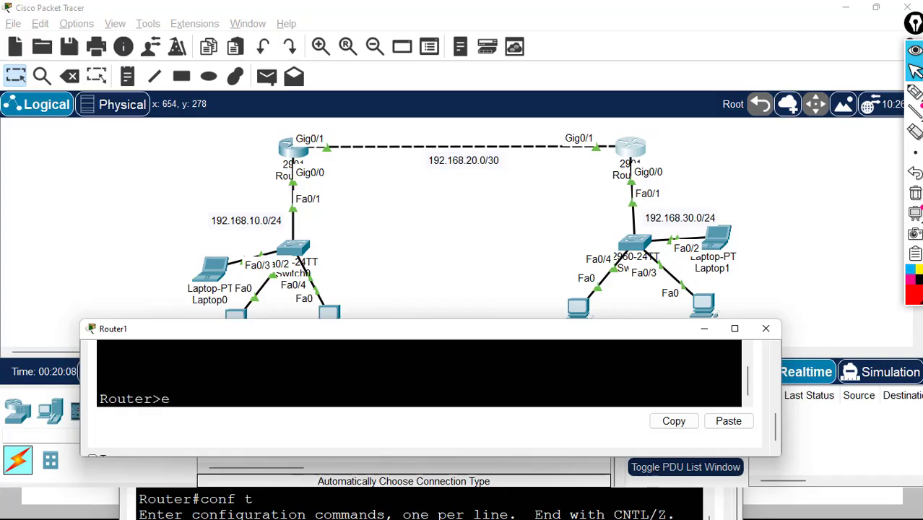
pyautogui.write('n')
pyautogui.press('Return')
pyautogui.write('co')
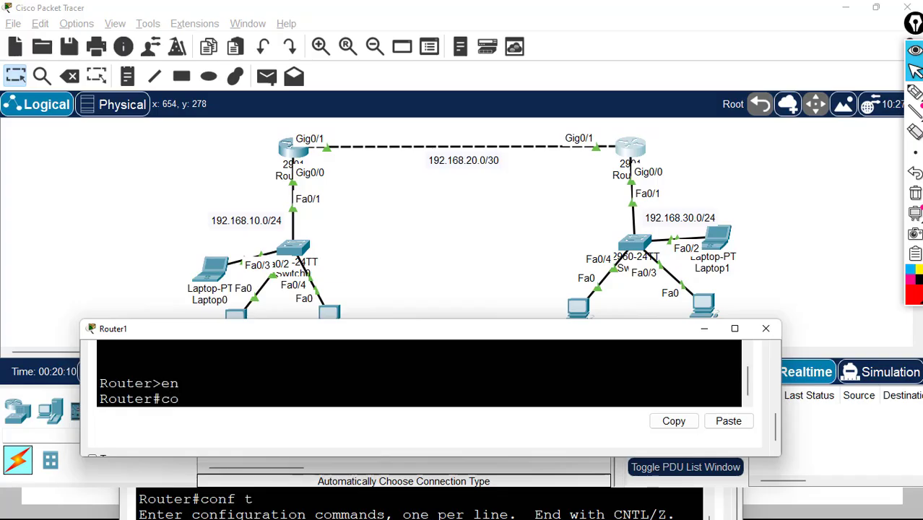
pyautogui.write('nf t')
pyautogui.press('Return')
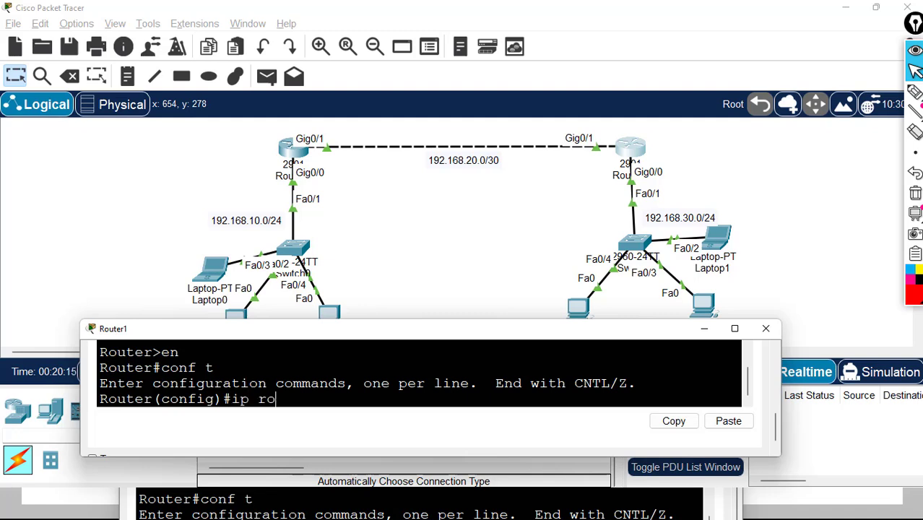
# In Router1's global configuration mode, add a static route to 192.168.10.0 255.255.255.0 via next hop 192.168.20.1
pyautogui.write('ip route 192.168')
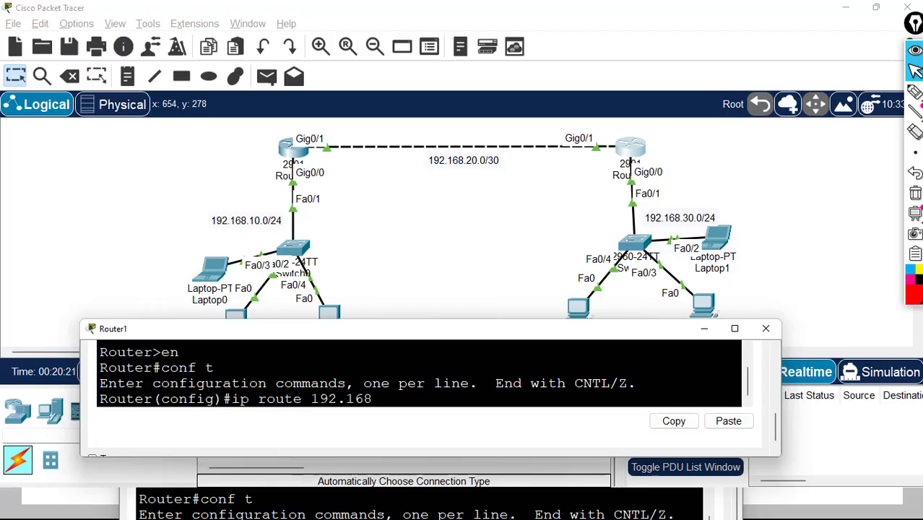
pyautogui.write('.10.0 255')
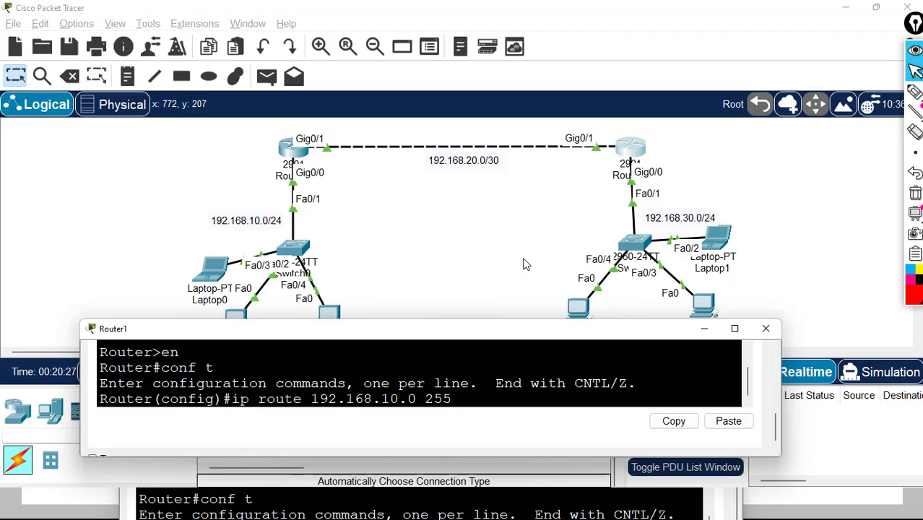
pyautogui.write('.255.255.0')
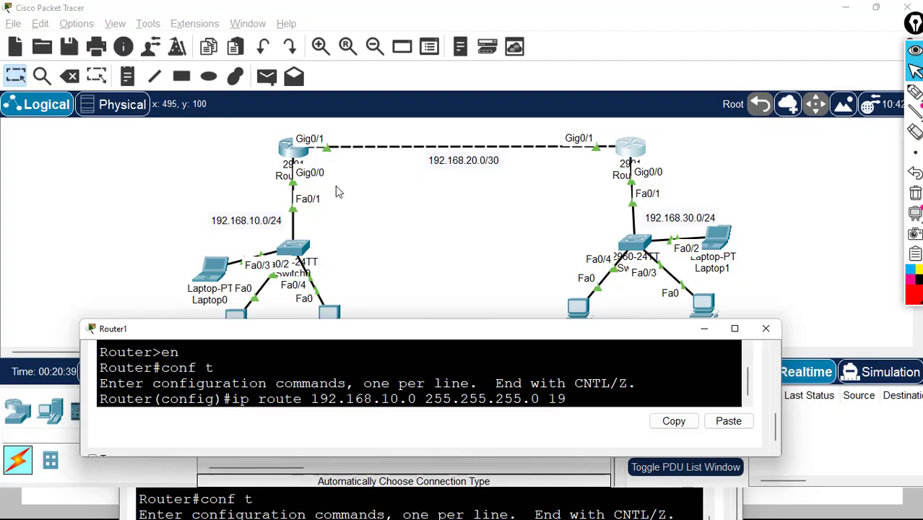
pyautogui.write('192.168.20.1')
pyautogui.press('Return')
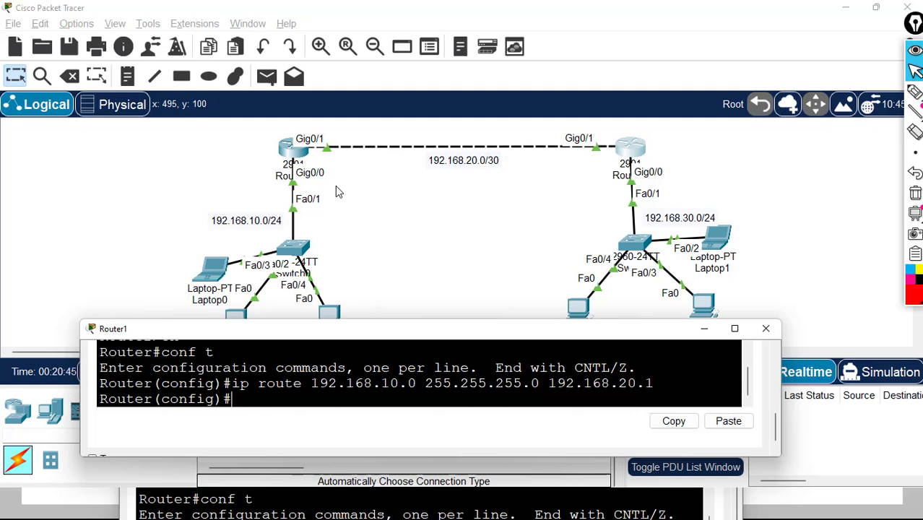
# Leave Router1's configuration mode and save the running configuration with wr
pyautogui.write('end')
pyautogui.press('Return')
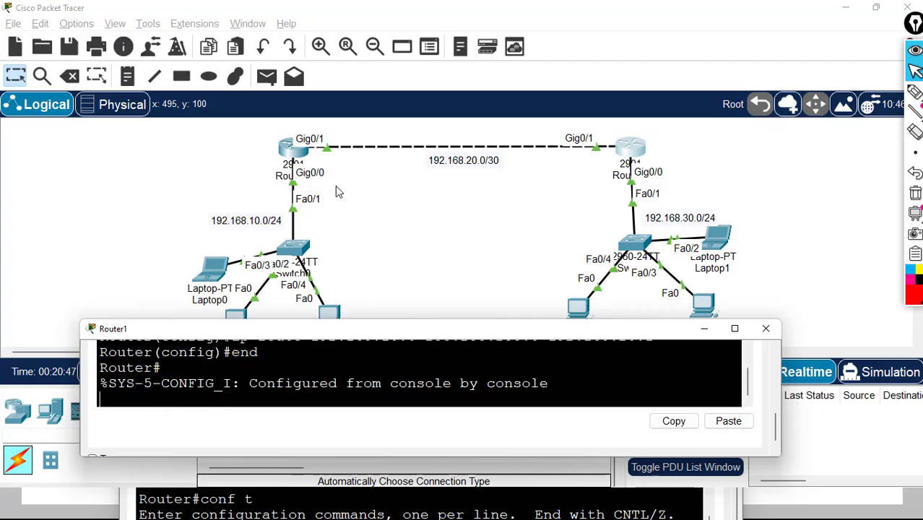
pyautogui.press('Return')
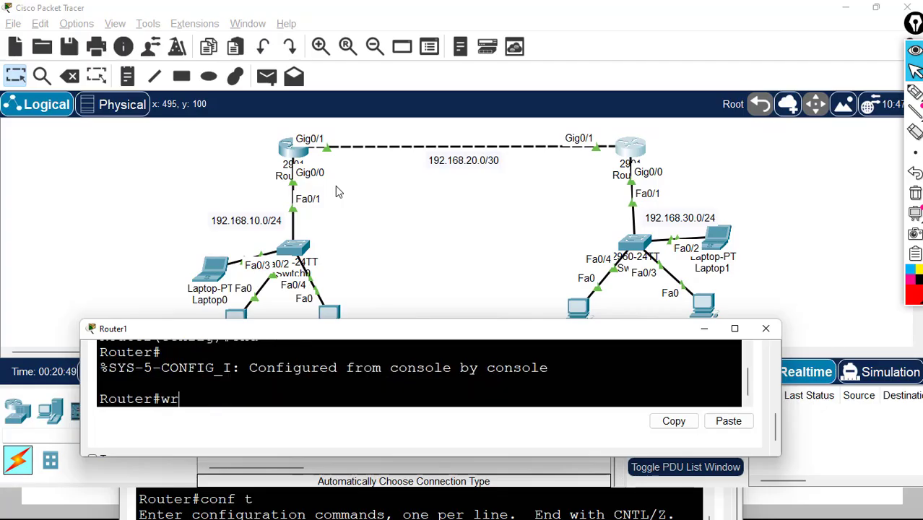
pyautogui.write('wr')
pyautogui.press('Return')
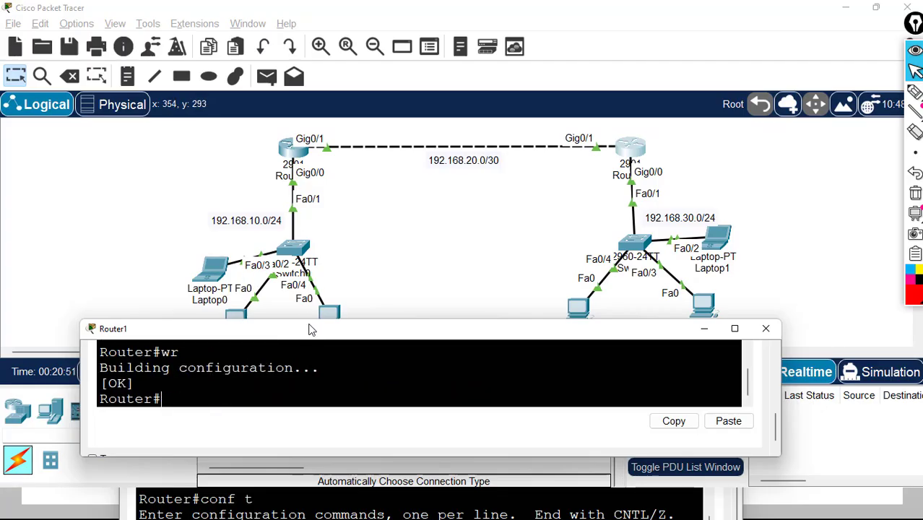
# Enlarge Router1's console window and display its IP routing table up to the static route entry
pyautogui.moveTo(311, 324); pyautogui.dragTo(314, 267)
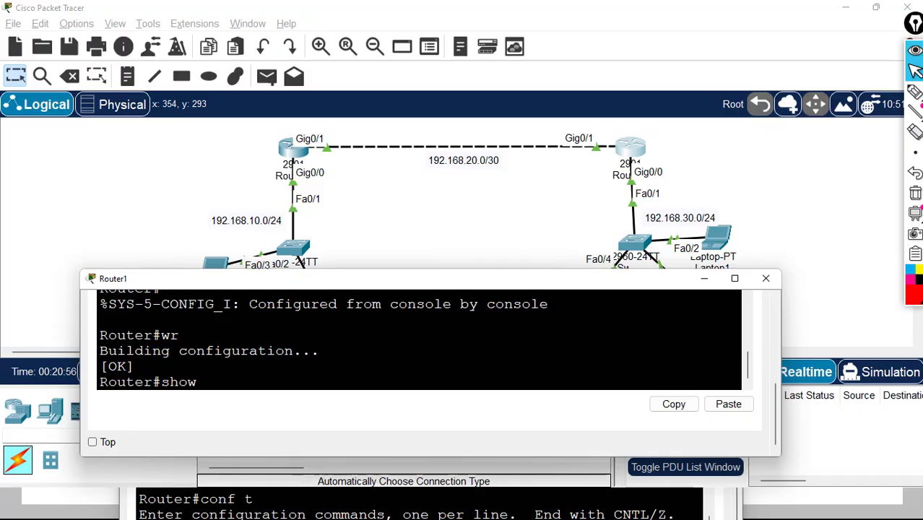
pyautogui.write('p route')
pyautogui.press('Return')
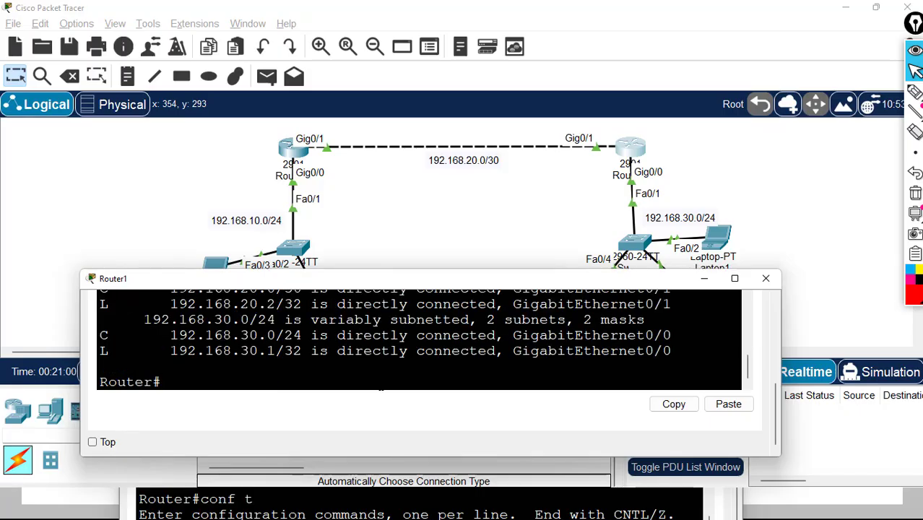
pyautogui.scroll(1, 753, 359)
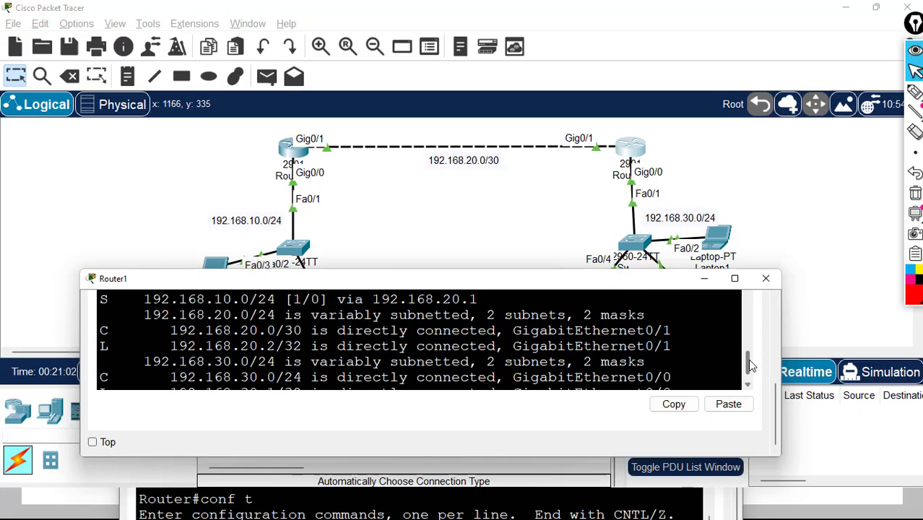
pyautogui.scroll(1, 750, 365)
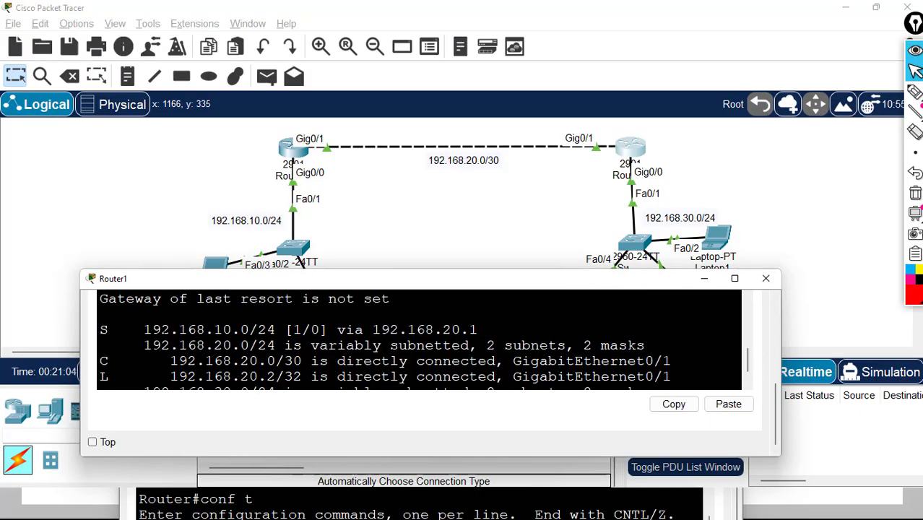
# Highlight the static route entry for 192.168.10.0/24 in Router1's routing table
pyautogui.moveTo(143, 329); pyautogui.dragTo(452, 330)
pyautogui.moveTo(285, 329); pyautogui.dragTo(161, 329)
pyautogui.moveTo(320, 329); pyautogui.dragTo(304, 330)
pyautogui.click(304, 330)
pyautogui.tripleClick(300, 330)
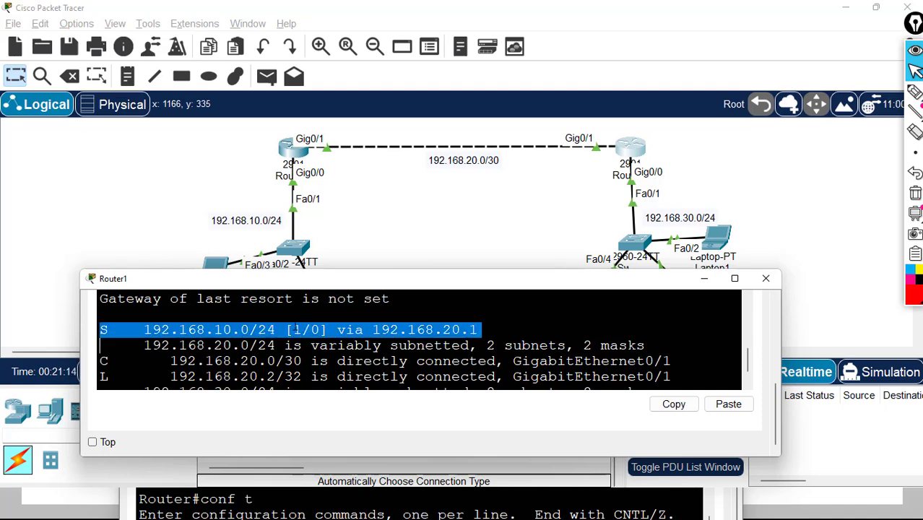
pyautogui.click(294, 330)
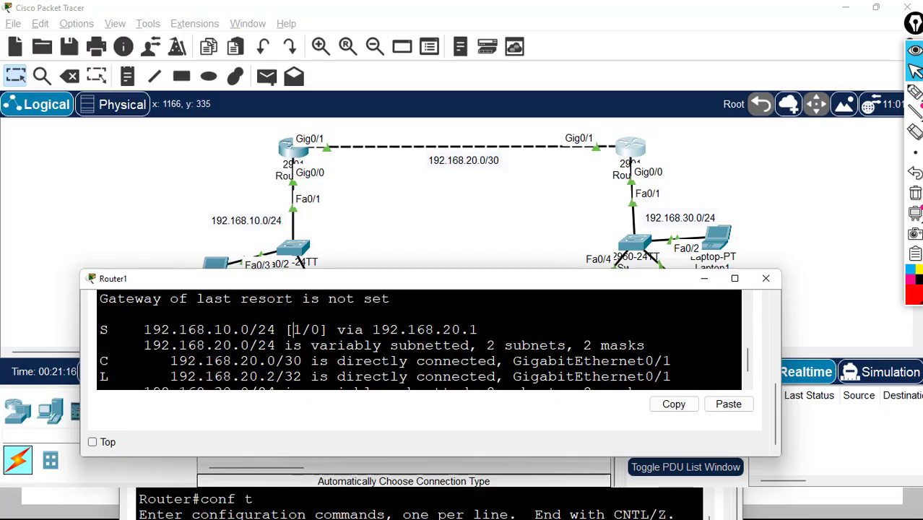
# Highlight the static route's network, S code, two bracketed values and next hop one at a time, and close Router1's window
pyautogui.moveTo(117, 330); pyautogui.dragTo(276, 330)
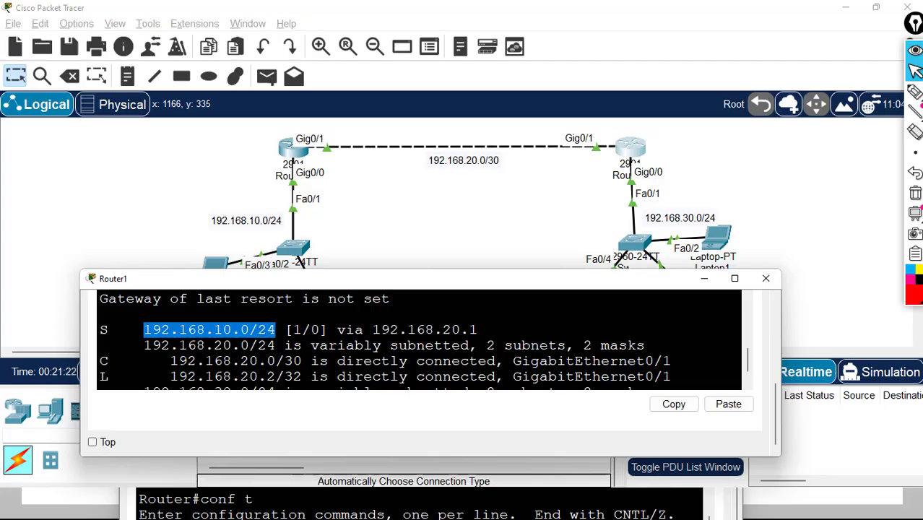
pyautogui.moveTo(117, 329); pyautogui.dragTo(99, 330)
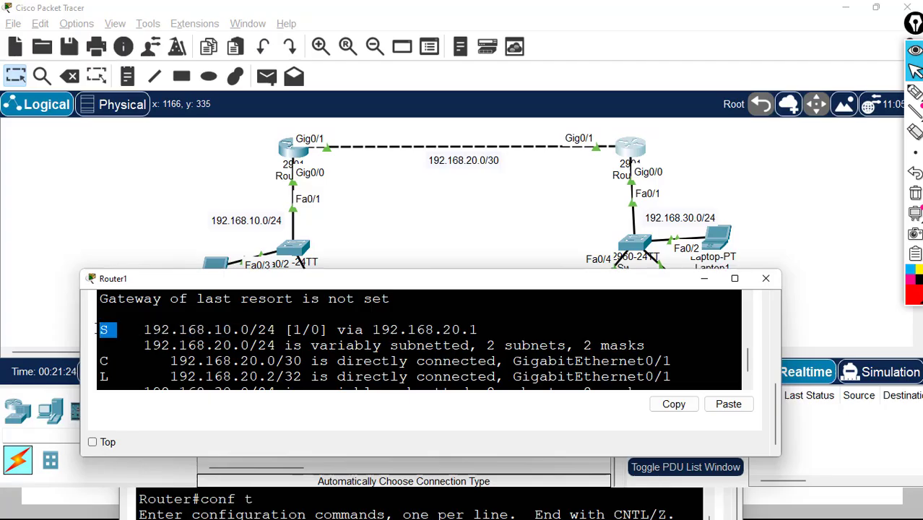
pyautogui.moveTo(292, 329); pyautogui.dragTo(301, 330)
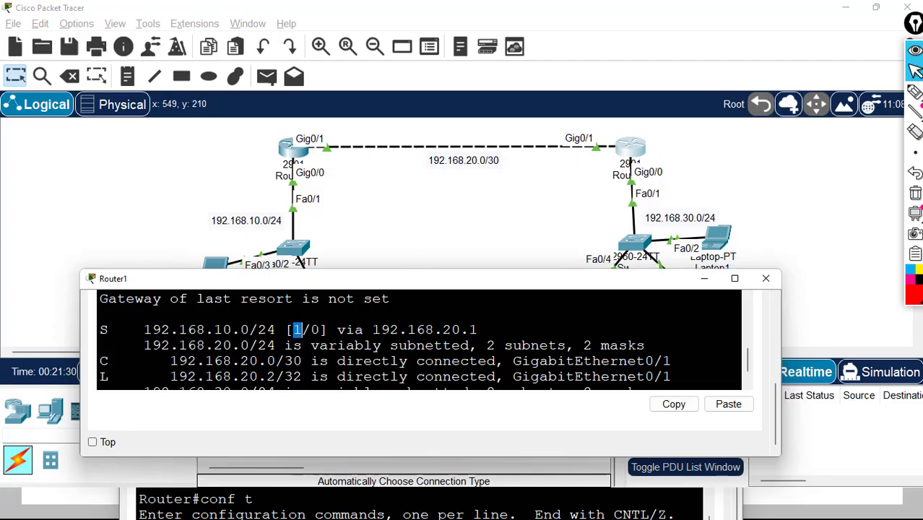
pyautogui.moveTo(311, 329); pyautogui.dragTo(319, 330)
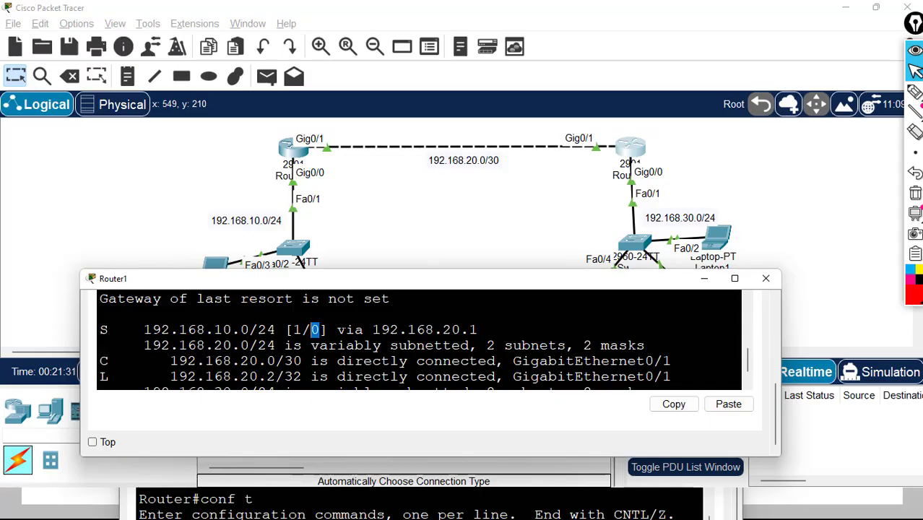
pyautogui.moveTo(478, 329); pyautogui.dragTo(375, 329)
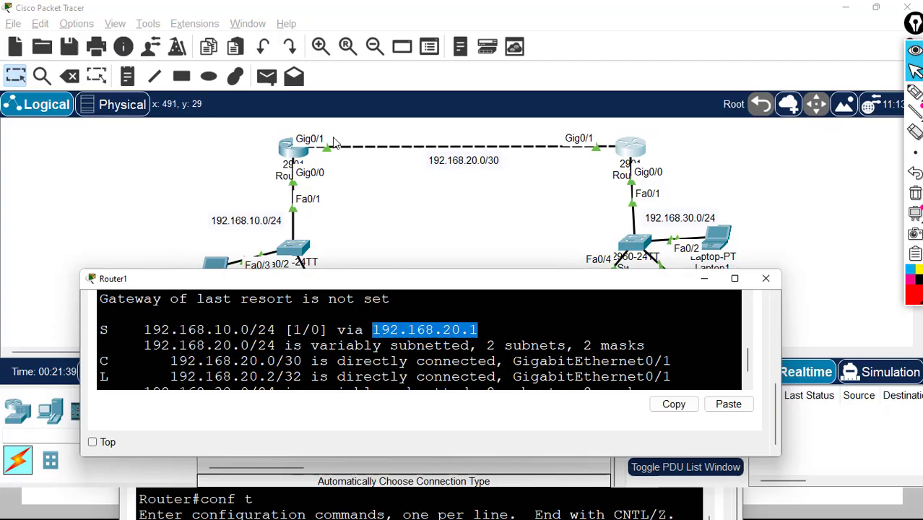
pyautogui.click(767, 280)
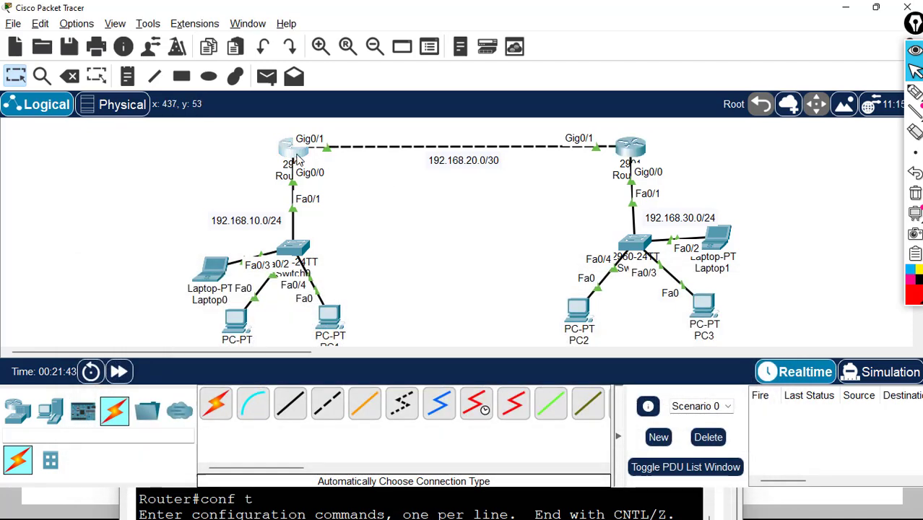
# Bring up Router0's console, leave configuration mode, and save the running configuration with wr
pyautogui.moveTo(340, 380); pyautogui.dragTo(364, 294)
pyautogui.write('end')
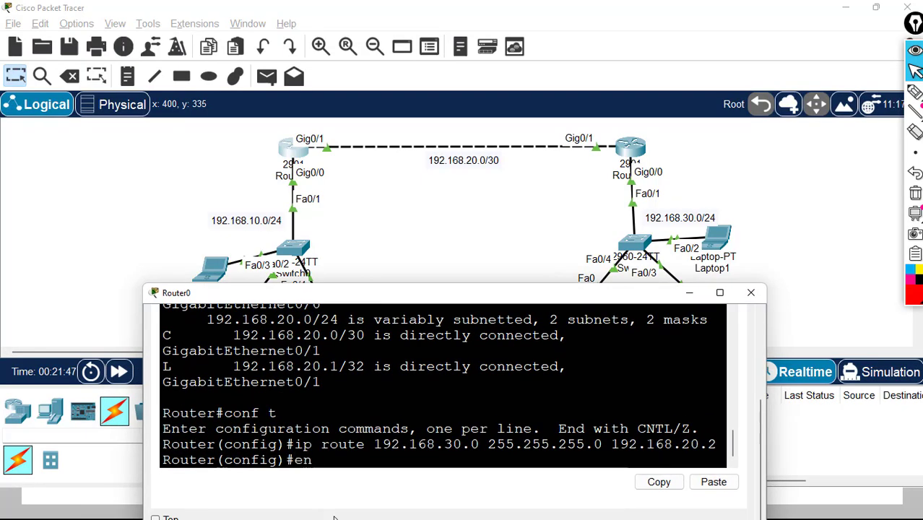
pyautogui.press('Return')
pyautogui.write('wr')
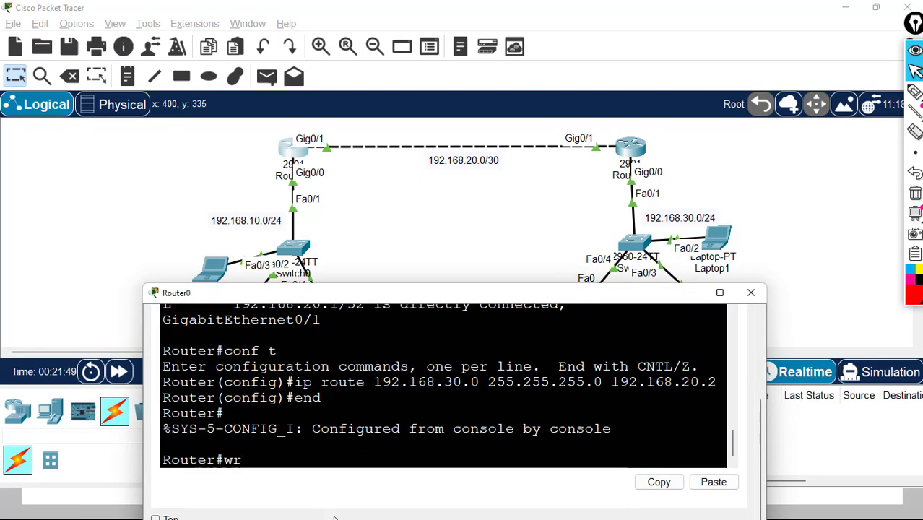
pyautogui.press('Return')
# Display Router0's IP routing table and enlarge its console window so each route fits on one line
pyautogui.write('sho')
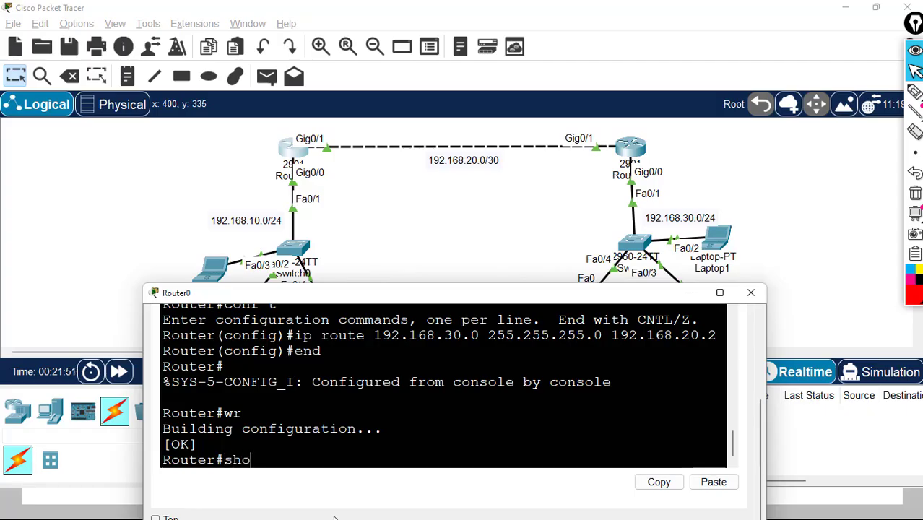
pyautogui.write('w ip route')
pyautogui.press('Return')
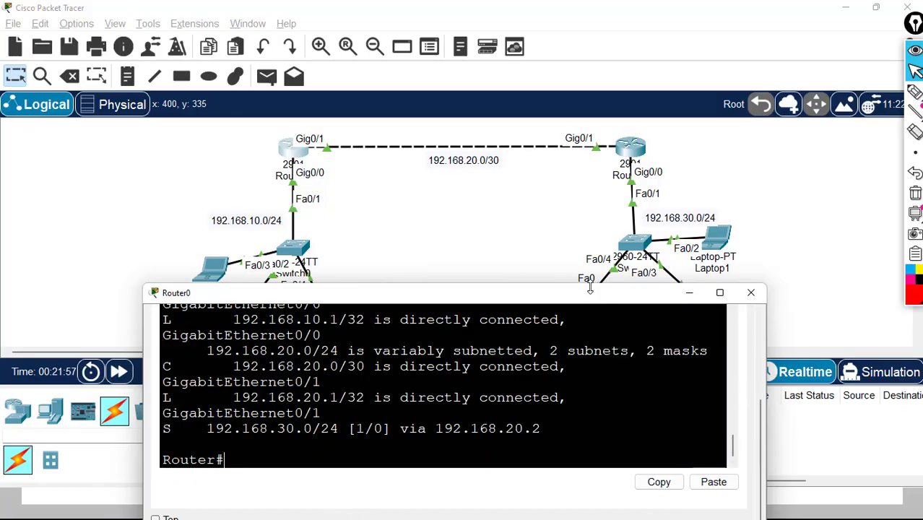
pyautogui.moveTo(590, 286); pyautogui.dragTo(595, 262)
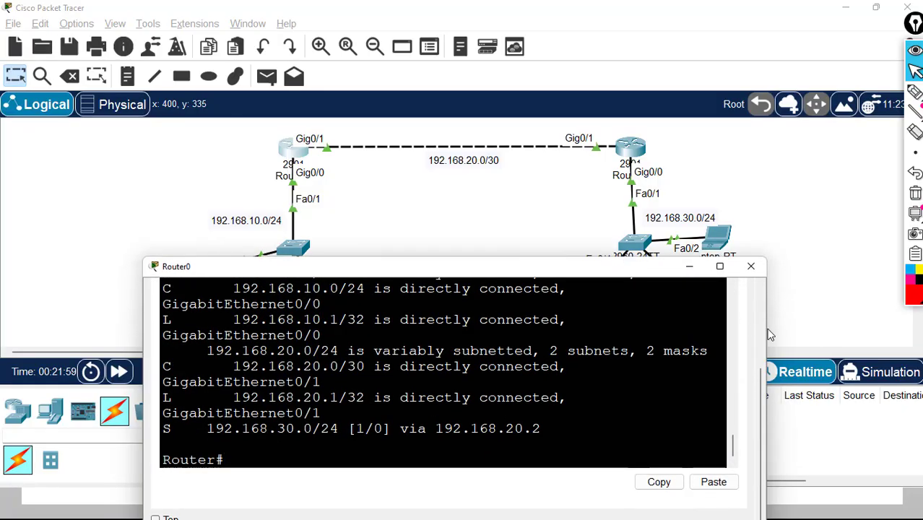
pyautogui.moveTo(767, 334); pyautogui.dragTo(833, 338)
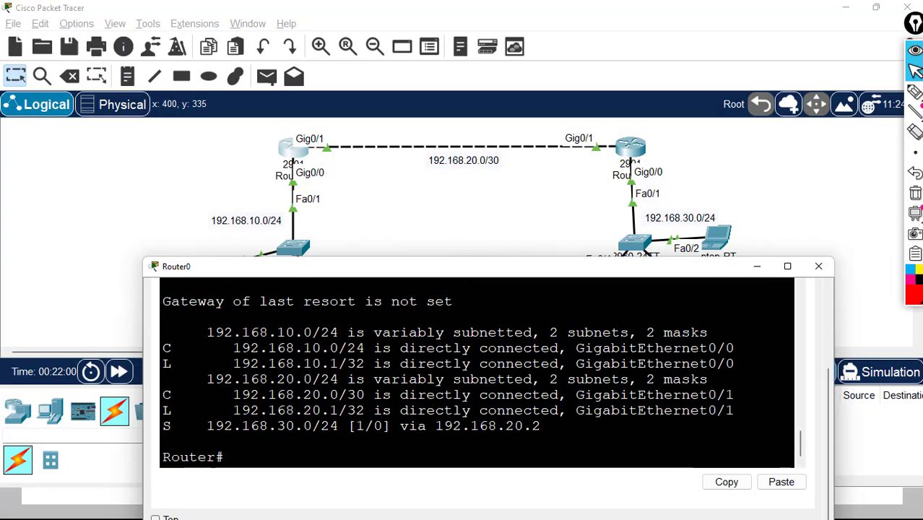
# Highlight the static route to 192.168.30.0/24 and its next hop in Router0's routing table, and close the window
pyautogui.moveTo(162, 348); pyautogui.dragTo(294, 348)
pyautogui.moveTo(163, 427); pyautogui.dragTo(542, 427)
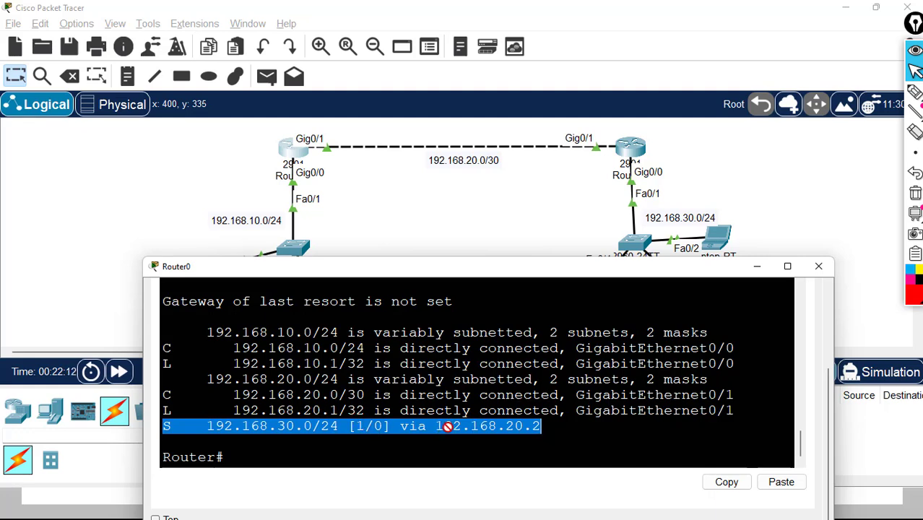
pyautogui.moveTo(542, 426); pyautogui.dragTo(435, 426)
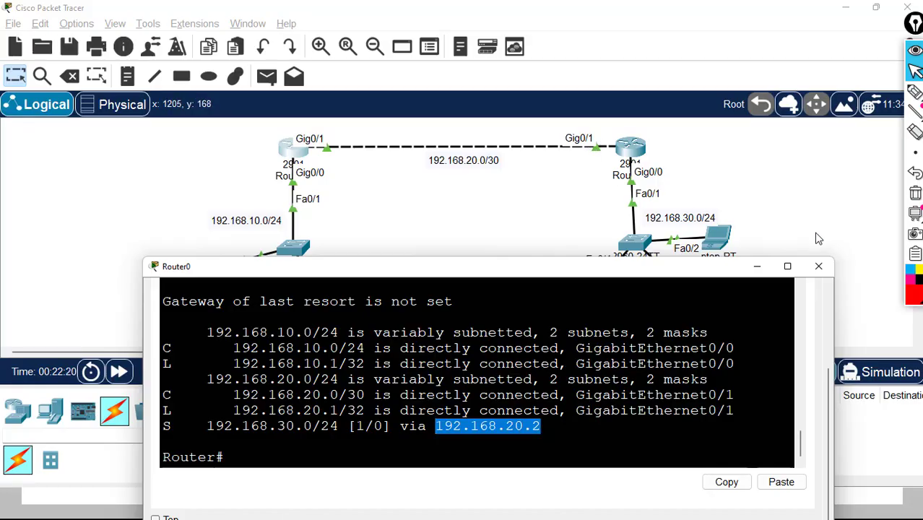
pyautogui.click(818, 266)
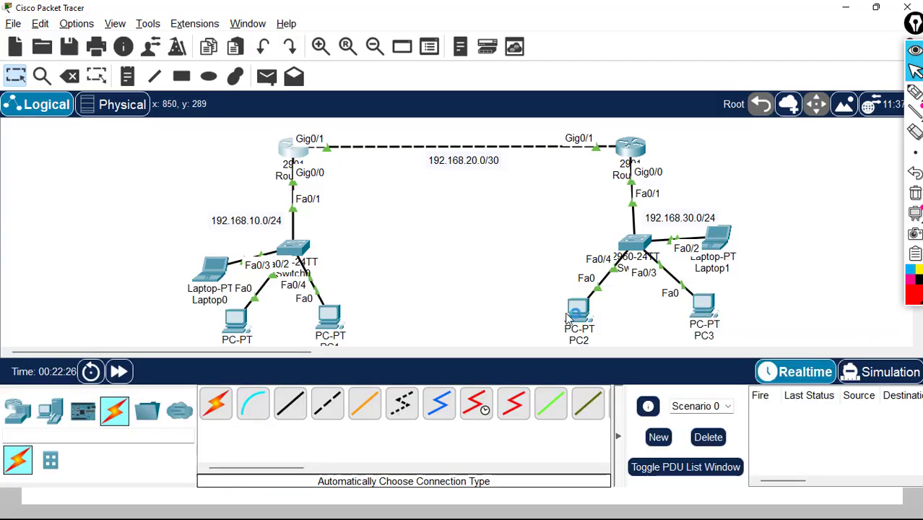
# Open PC2's command prompt, move its window clear of the topology, and ping 192.168.10.3
pyautogui.moveTo(578, 312)
pyautogui.click(579, 311)
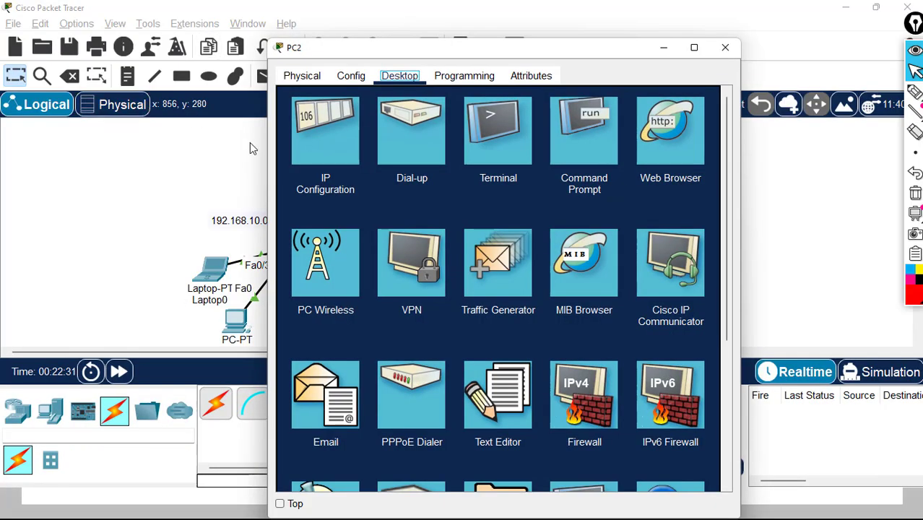
pyautogui.click(577, 135)
pyautogui.moveTo(549, 52); pyautogui.dragTo(625, 262)
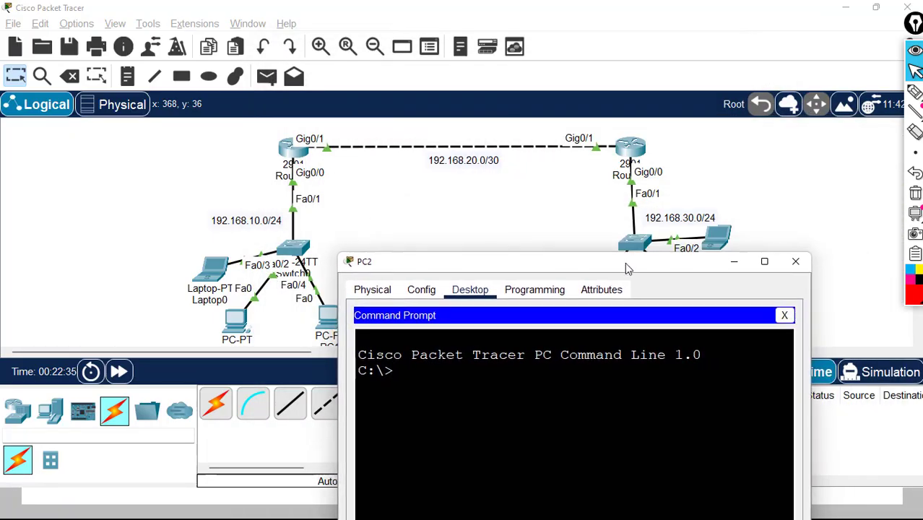
pyautogui.write('ping 192.16')
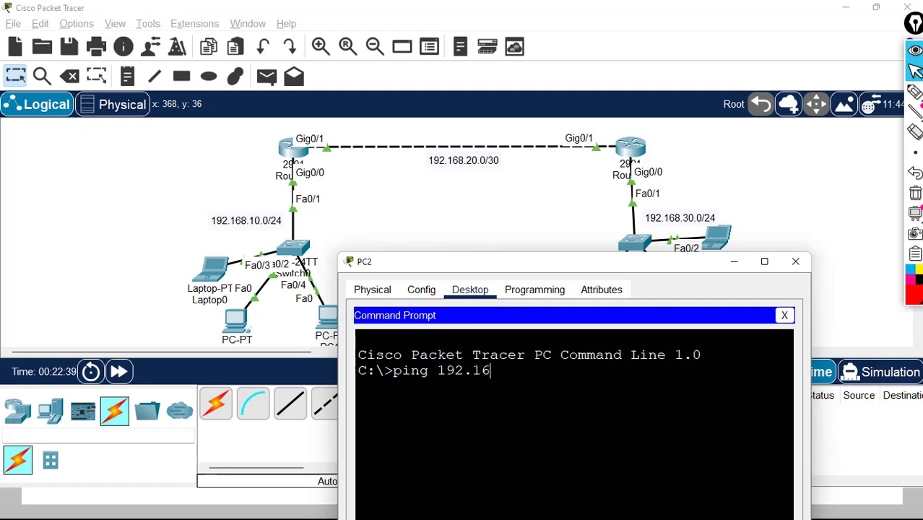
pyautogui.write('8.3')
pyautogui.write('10.3')
pyautogui.press('Return')
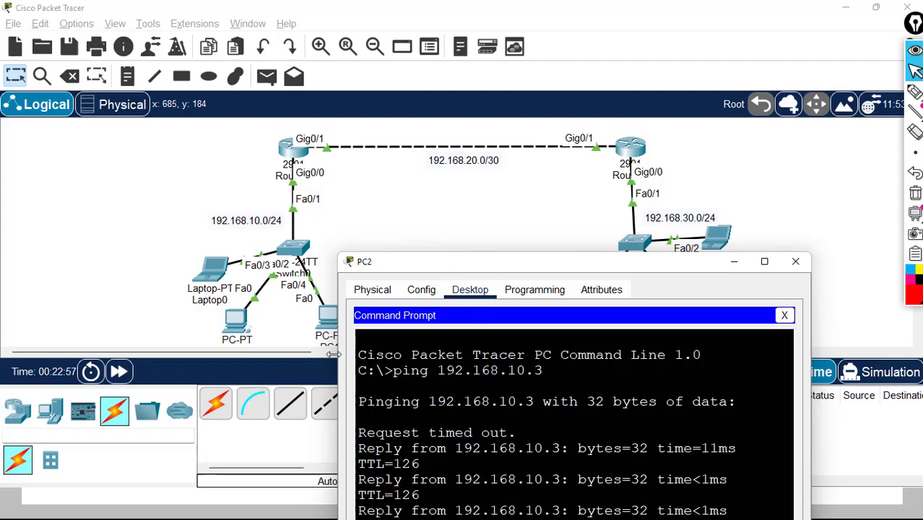
# Widen PC2's window and highlight the ping's reply lines, the first result line, and the lost-packet count in the statistics
pyautogui.moveTo(333, 354); pyautogui.dragTo(129, 334)
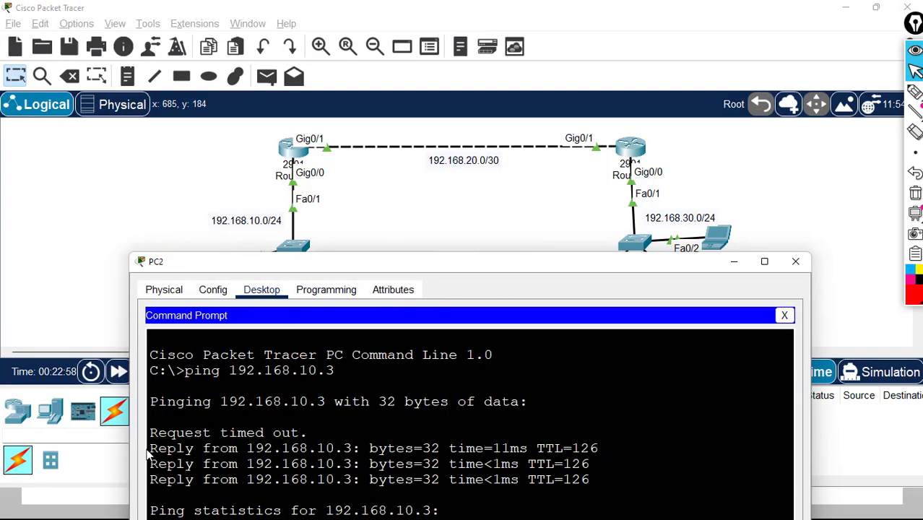
pyautogui.moveTo(150, 448); pyautogui.dragTo(591, 480)
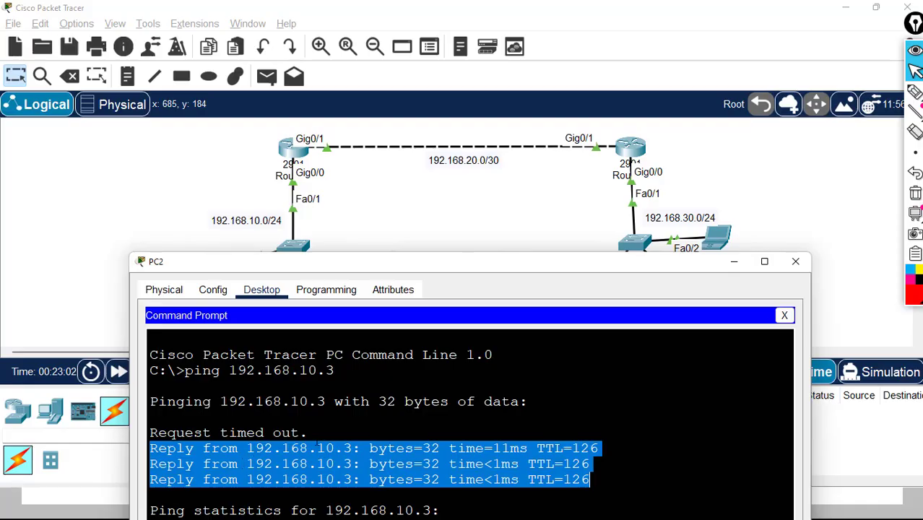
pyautogui.moveTo(309, 433); pyautogui.dragTo(150, 433)
pyautogui.moveTo(427, 268); pyautogui.dragTo(429, 205)
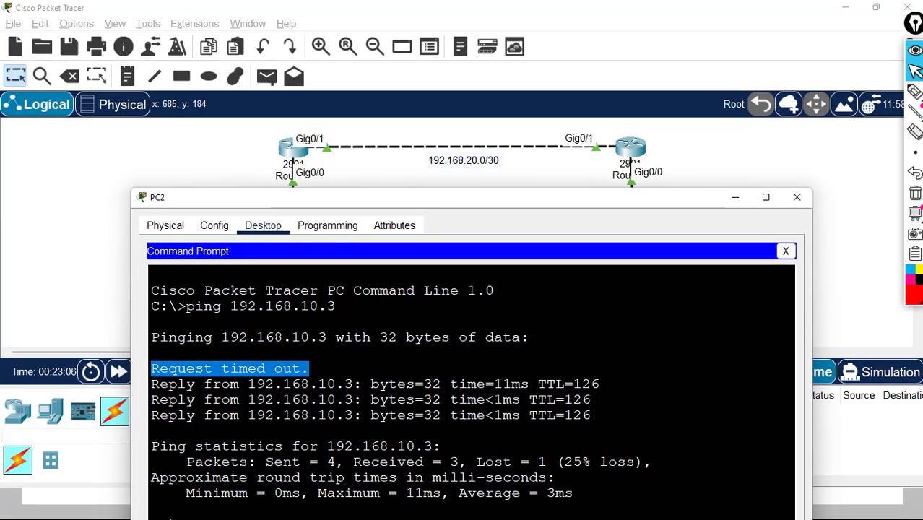
pyautogui.click(318, 462)
pyautogui.moveTo(353, 462); pyautogui.dragTo(556, 462)
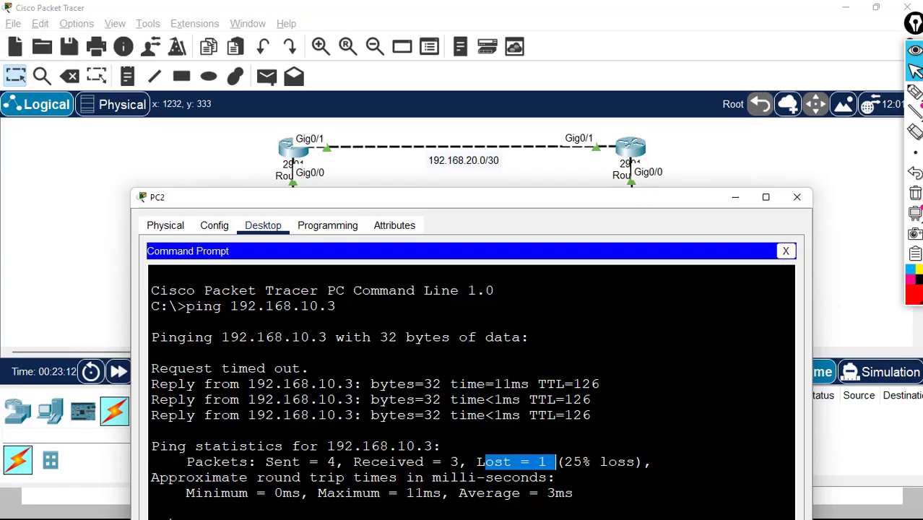
# Maximize PC2's window, repeat the ping to 192.168.10.3, highlight its replies, and close the window
pyautogui.click(767, 197)
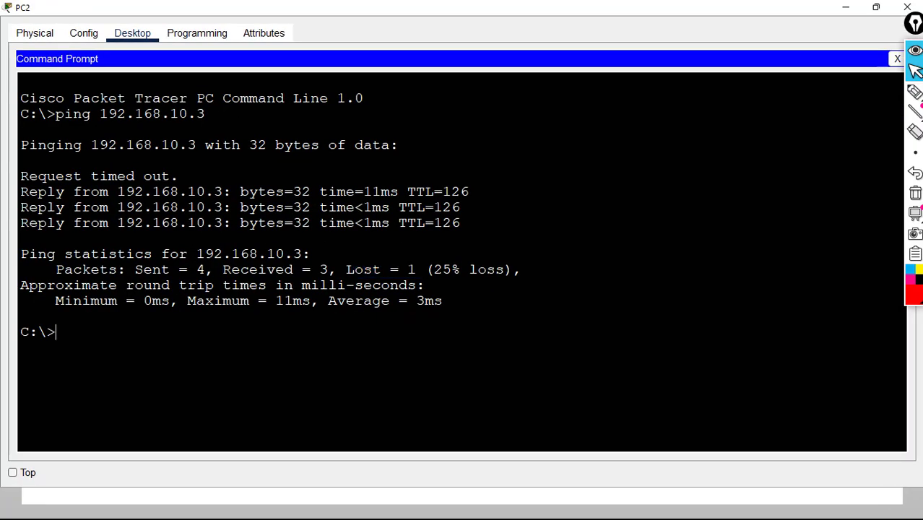
pyautogui.press('Up')
pyautogui.press('Return')
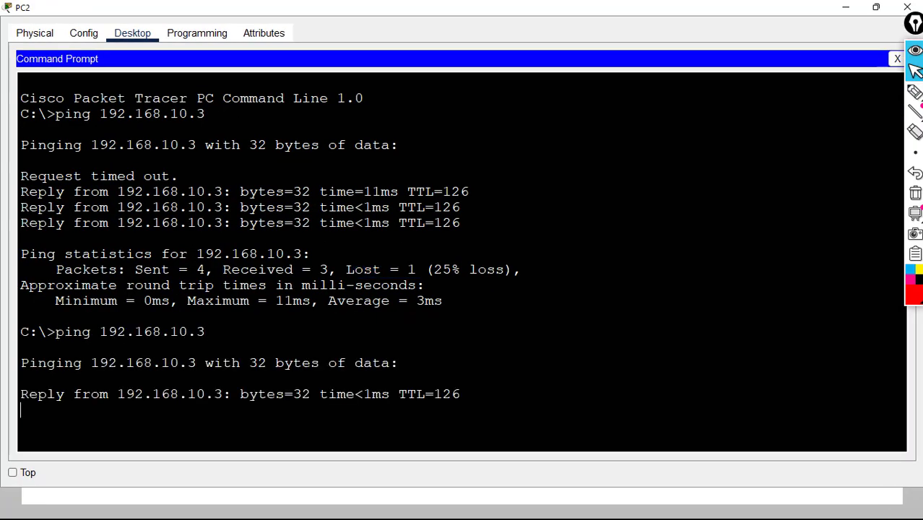
pyautogui.moveTo(21, 394); pyautogui.dragTo(57, 381)
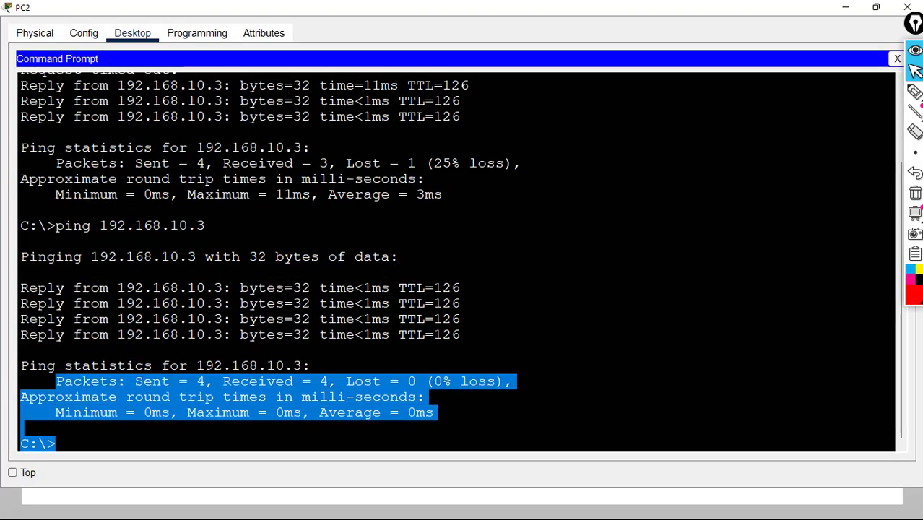
pyautogui.moveTo(21, 287); pyautogui.dragTo(21, 350)
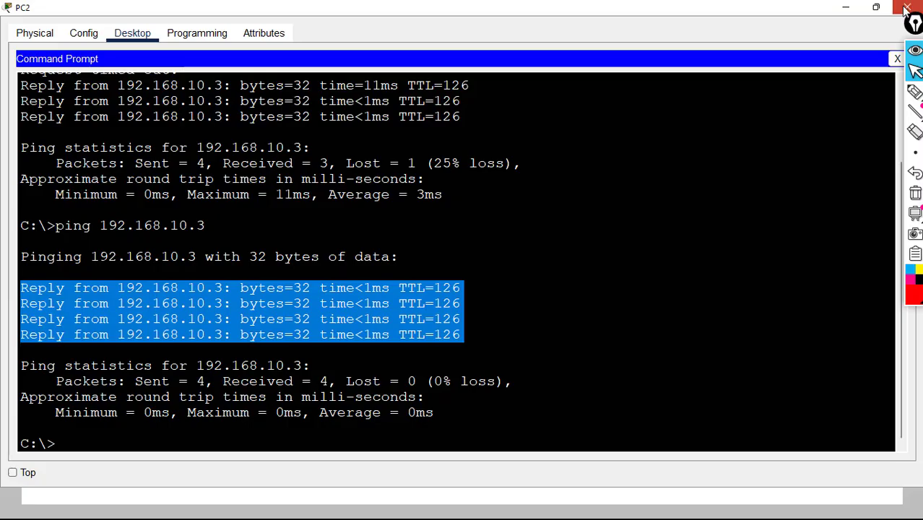
pyautogui.click(907, 6)
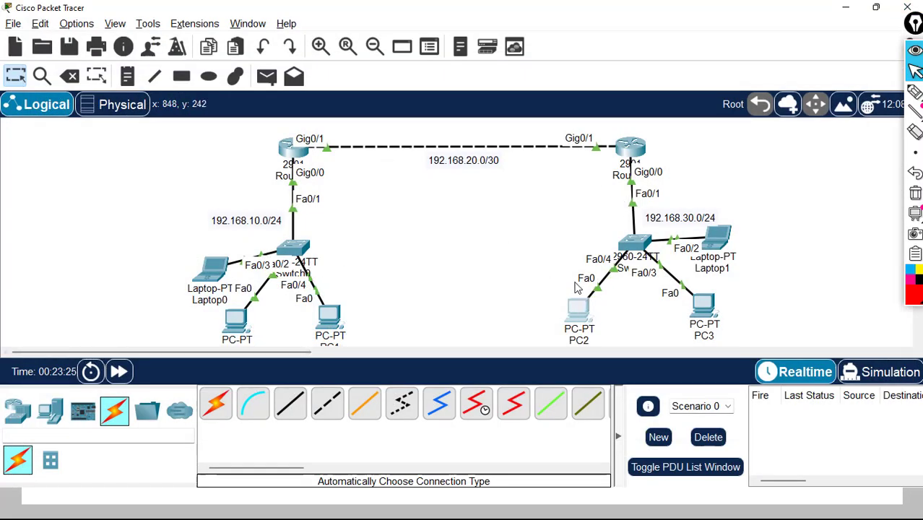
# Open PC0's command prompt, move its window so the 192.168.30.0/24 site stays in view, and ping 192.168.30.2
pyautogui.click(238, 323)
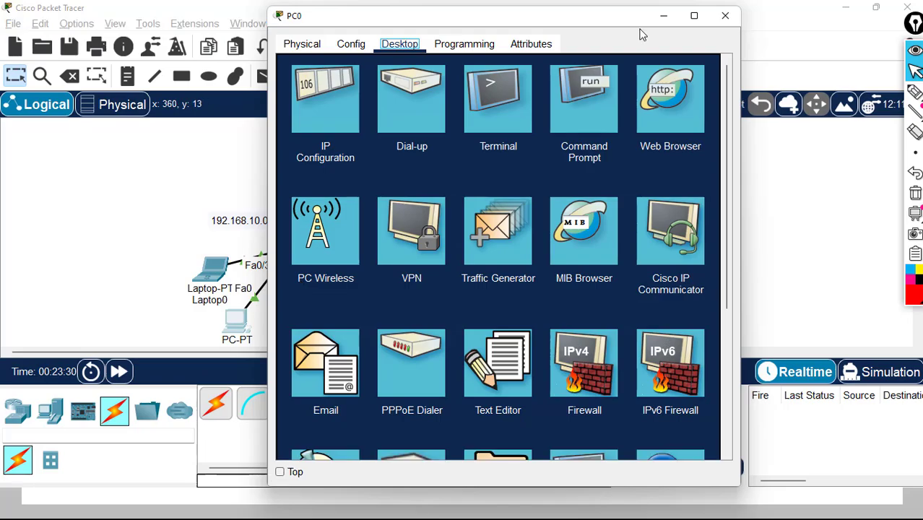
pyautogui.click(593, 105)
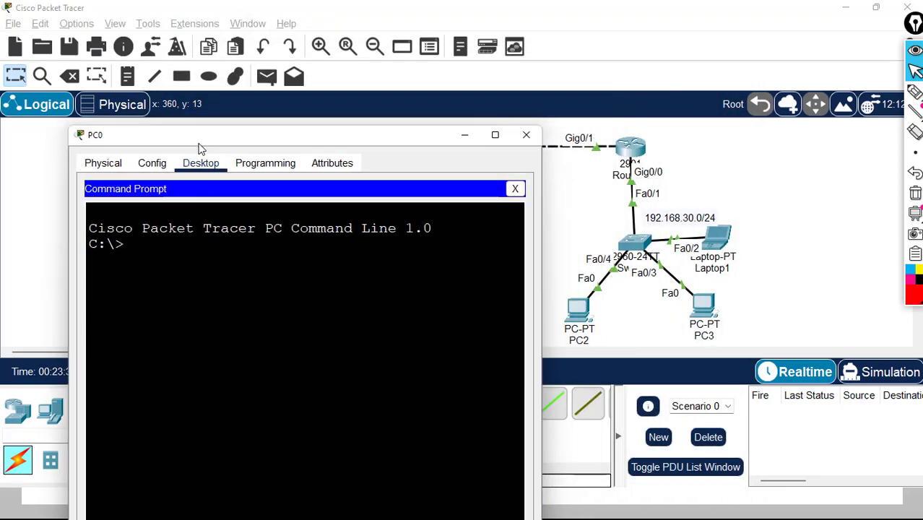
pyautogui.moveTo(411, 16); pyautogui.dragTo(202, 152)
pyautogui.write('pi')
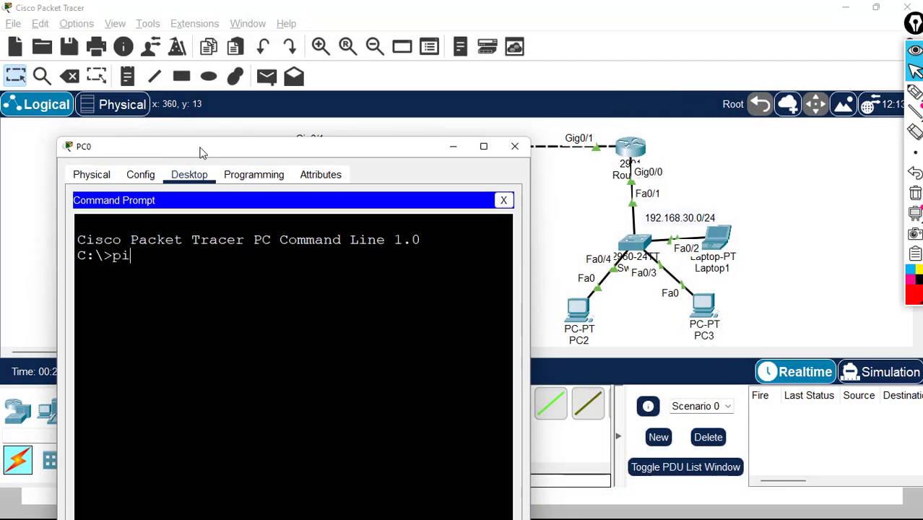
pyautogui.write('ng 192')
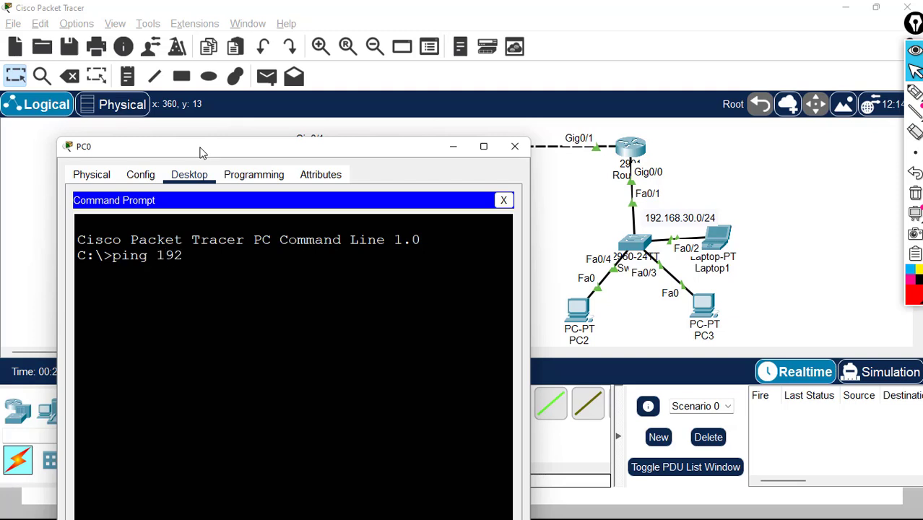
pyautogui.write('.168.30.2')
pyautogui.press('Return')
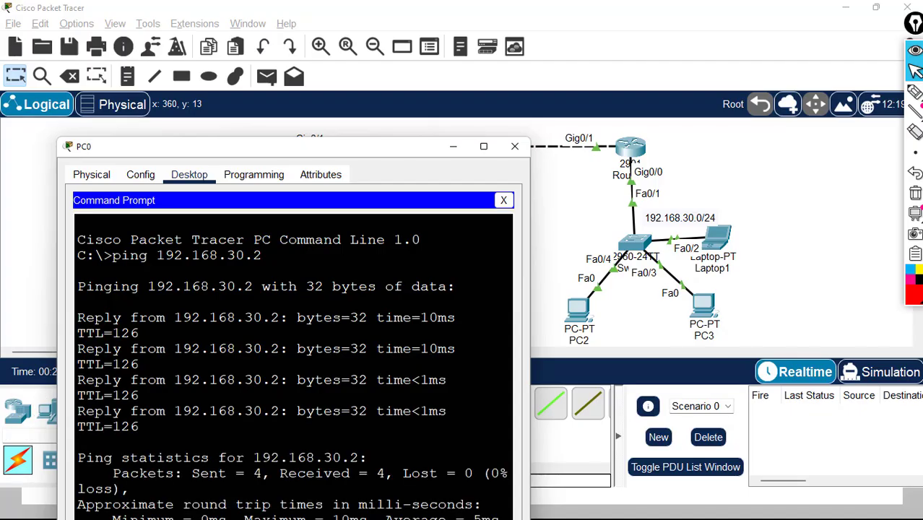
# Widen PC0's window so each reply fits on one line, and ping 192.168.30.3
pyautogui.moveTo(58, 246); pyautogui.dragTo(0, 238)
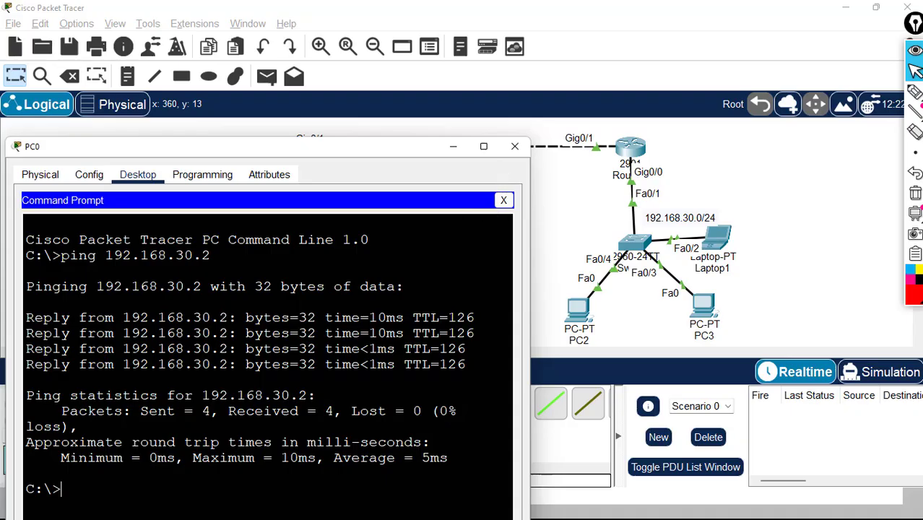
pyautogui.press('Up')
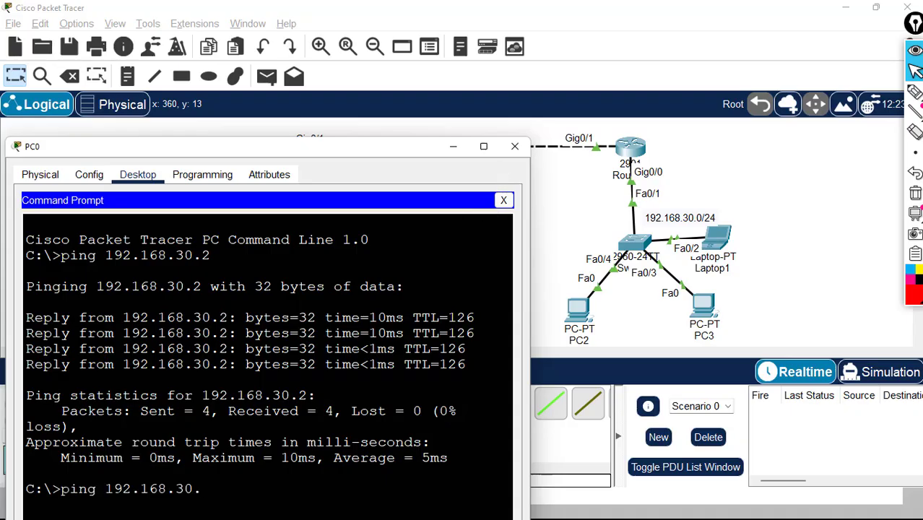
pyautogui.press('BackSpace')
pyautogui.write('3')
pyautogui.press('Return')
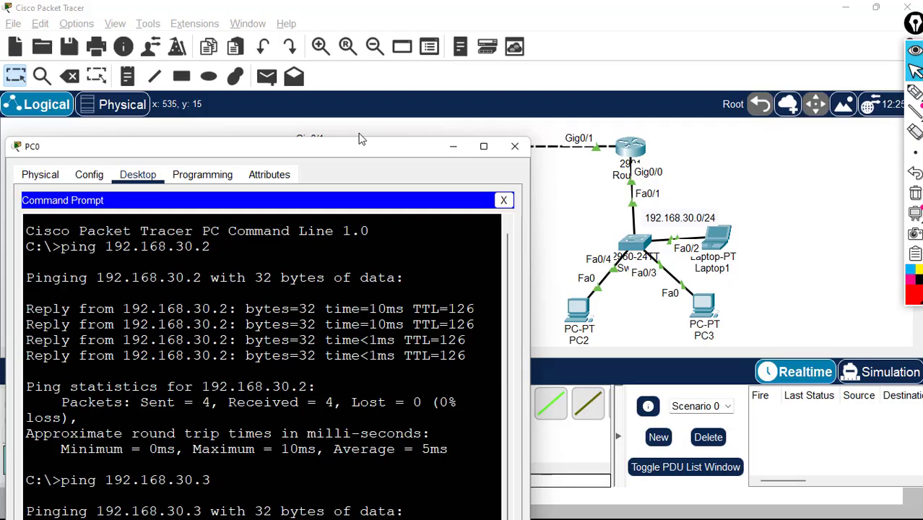
# Move PC0's window up to show the full output, ping 192.168.30.4, and close the window
pyautogui.moveTo(341, 149); pyautogui.dragTo(366, 60)
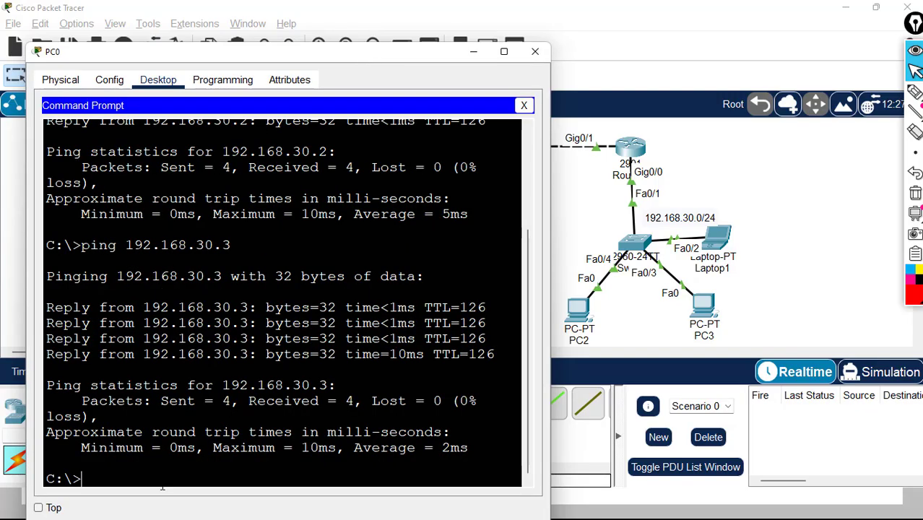
pyautogui.press('Up')
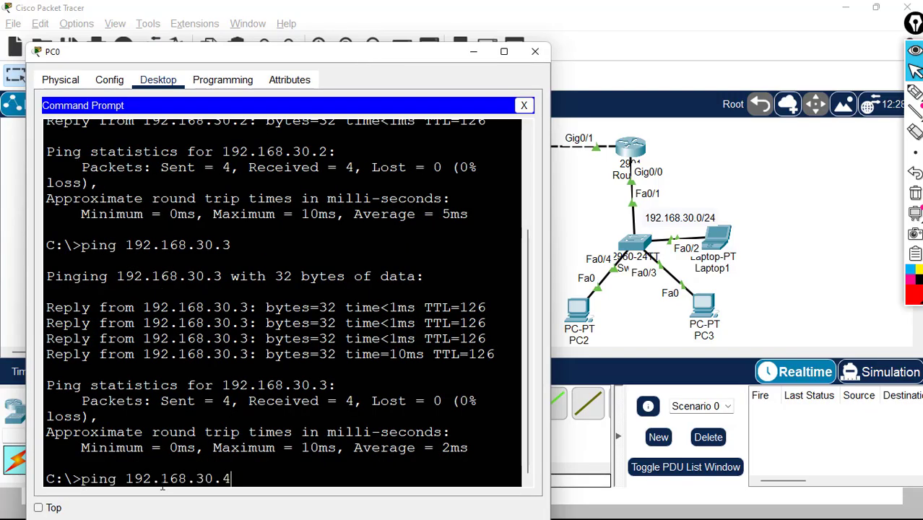
pyautogui.write('4')
pyautogui.press('Return')
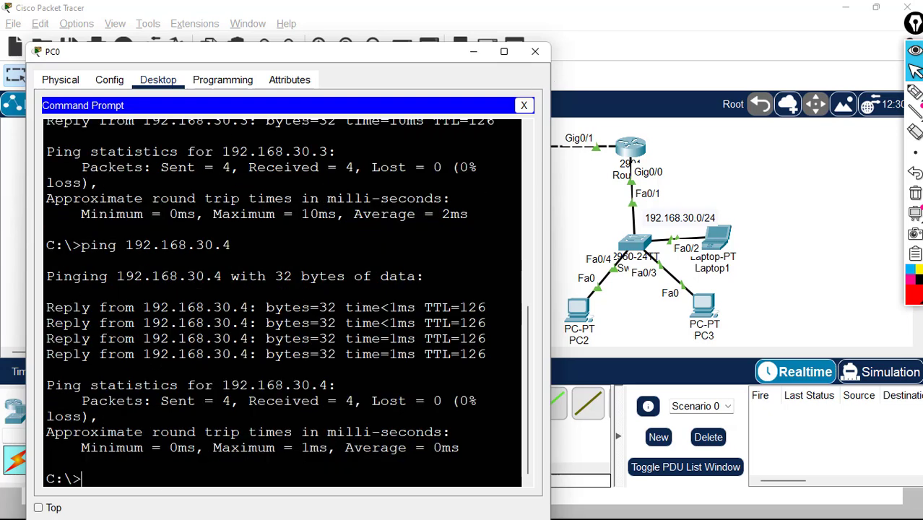
pyautogui.click(534, 53)
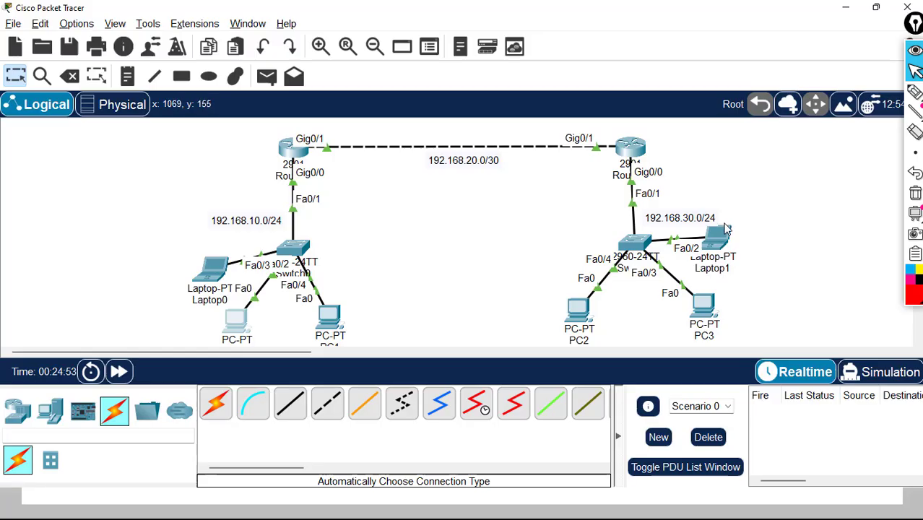
pyautogui.moveTo(726, 228)
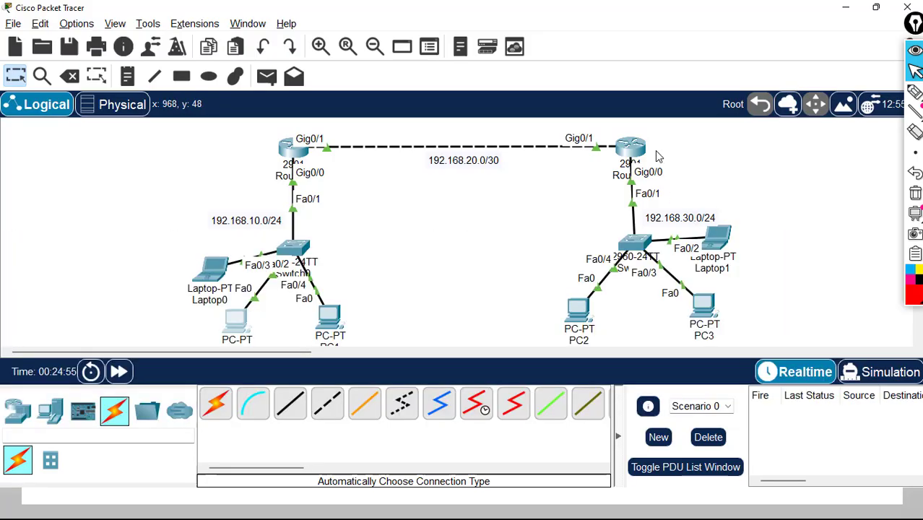